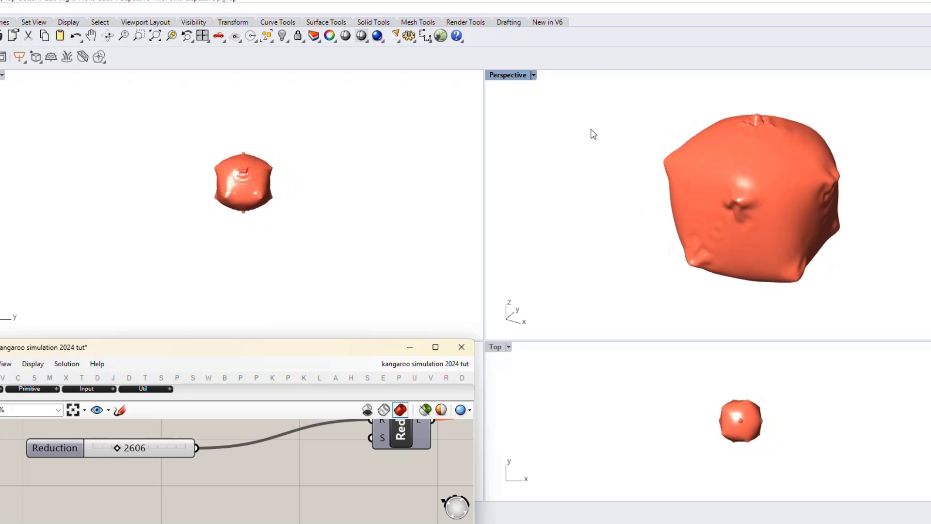
pyautogui.scroll(3, 900, 196)
pyautogui.scroll(2, 264, 175)
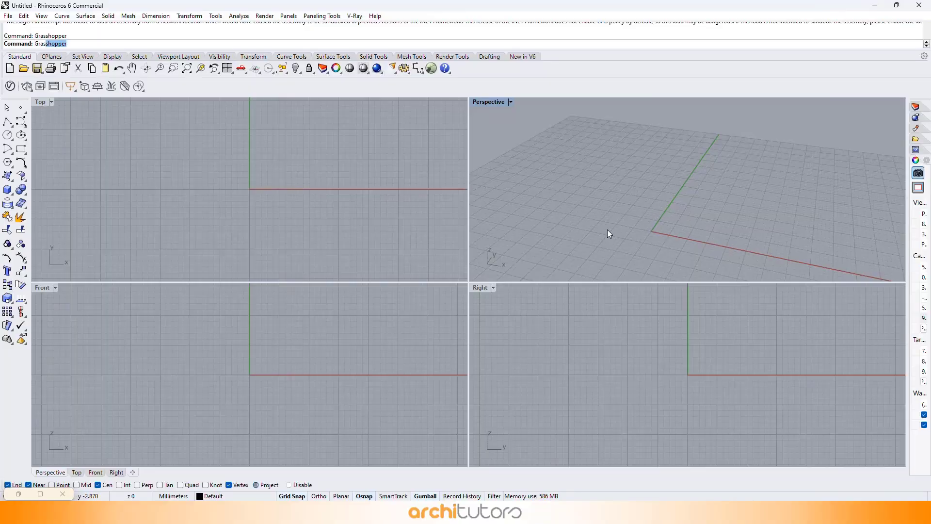
# Step: Launch Grasshopper and place a Weaverbird's Mesh Icosahedron component on the empty canvas
pyautogui.press('Return')
pyautogui.scroll(5, 165, 272)
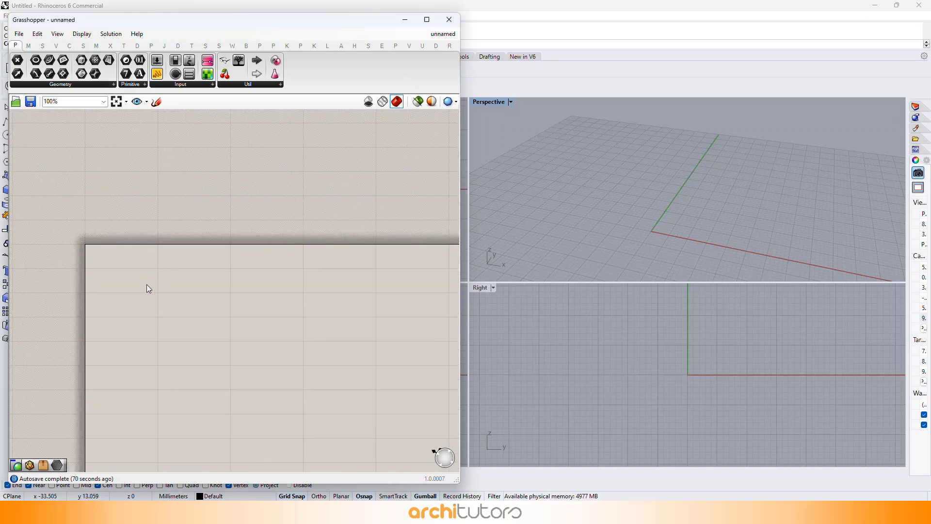
pyautogui.doubleClick(160, 282)
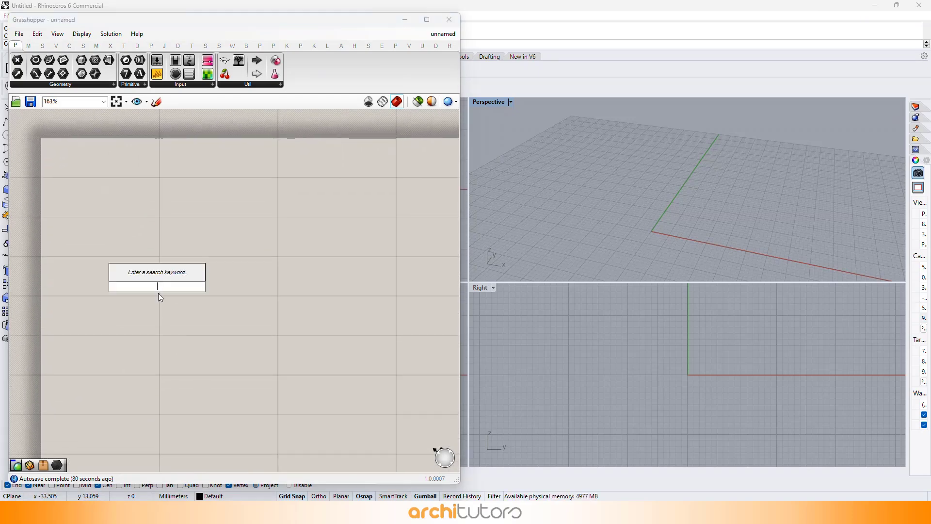
pyautogui.write('w')
pyautogui.press('BackSpace')
pyautogui.write('ico')
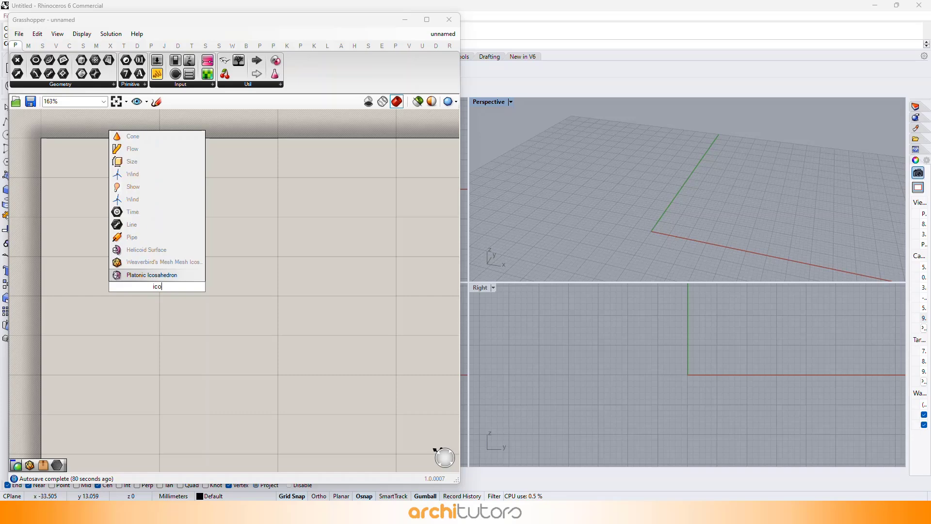
pyautogui.click(160, 262)
pyautogui.scroll(-2, 173, 253)
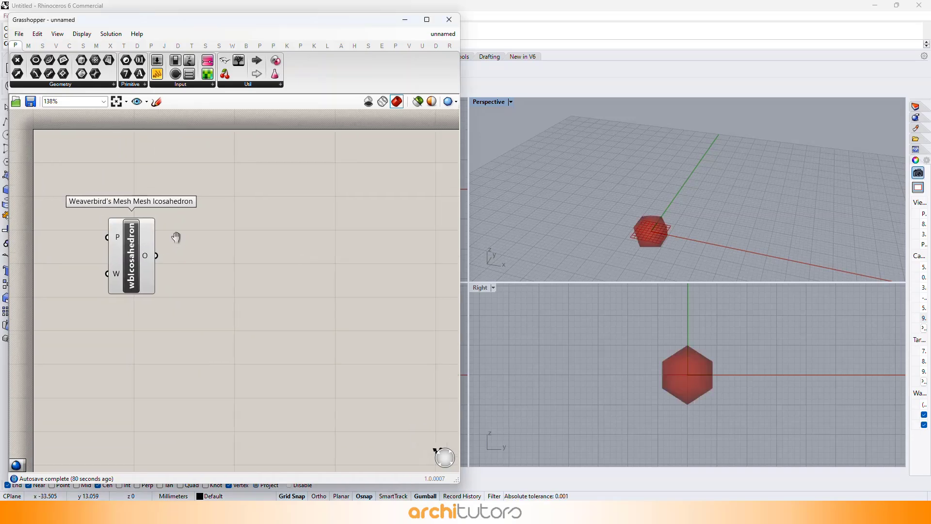
pyautogui.scroll(5, 645, 205)
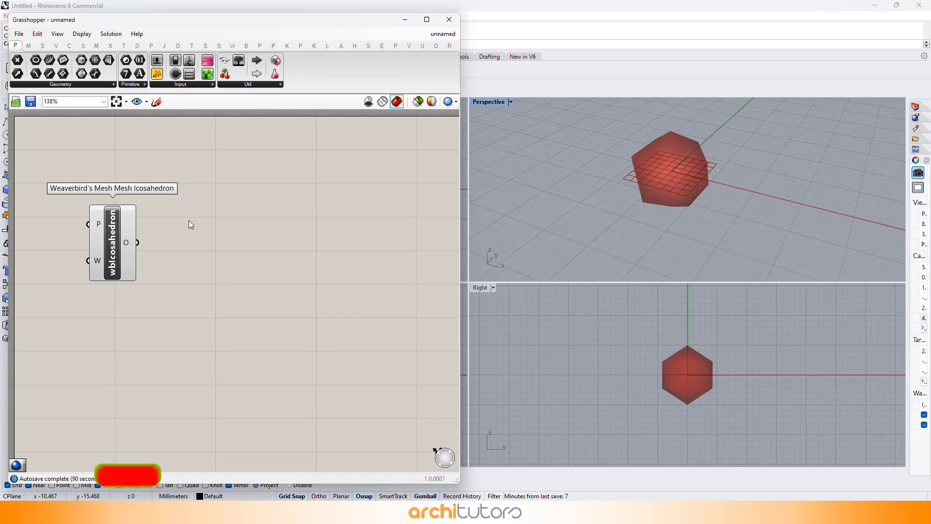
# Step: Add a Weaverbird's Loop Subdivision component and connect the icosahedron's output to its M input
pyautogui.doubleClick(203, 253)
pyautogui.write('loop')
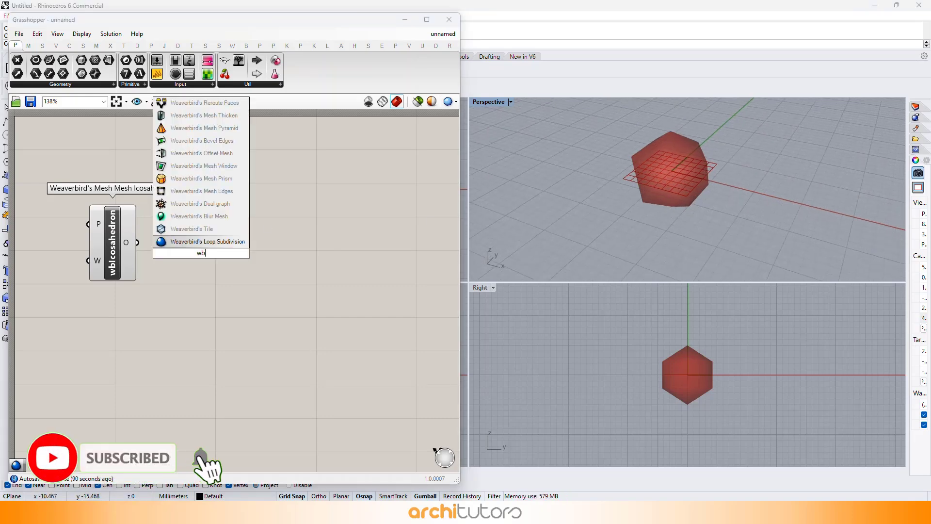
pyautogui.press('Return')
pyautogui.scroll(2, 136, 249)
pyautogui.scroll(1, 135, 252)
pyautogui.moveTo(137, 242); pyautogui.dragTo(191, 236)
pyautogui.moveTo(225, 252); pyautogui.dragTo(313, 245)
# Step: Add a number slider with value 1, wire it to the Loop Subdivision's level input, and arrange both components
pyautogui.click(196, 301)
pyautogui.doubleClick(173, 313)
pyautogui.write('number slider')
pyautogui.press('Return')
pyautogui.moveTo(248, 315); pyautogui.dragTo(279, 248)
pyautogui.moveTo(370, 335); pyautogui.dragTo(92, 216)
pyautogui.moveTo(321, 255); pyautogui.dragTo(281, 276)
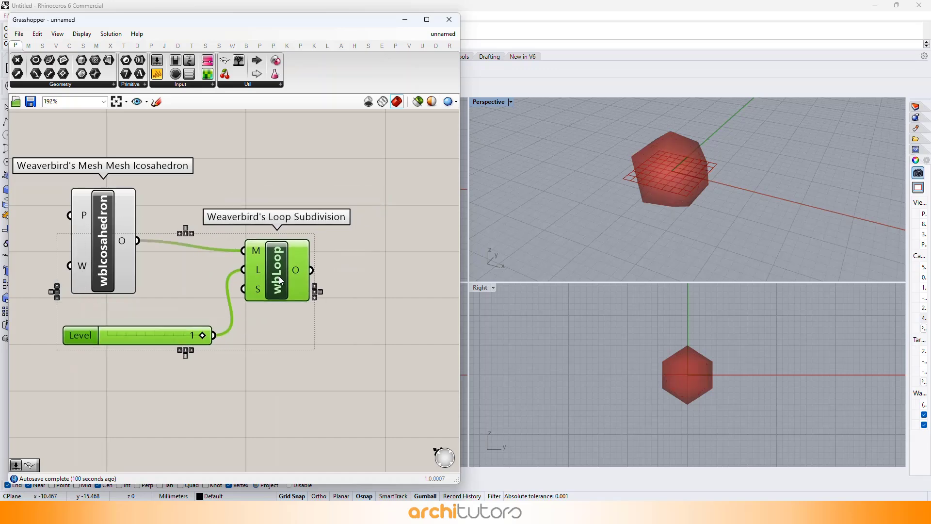
pyautogui.click(292, 318)
# Step: Place a second Weaverbird's Loop Subdivision component after the first one
pyautogui.scroll(-1, 292, 318)
pyautogui.moveTo(292, 319); pyautogui.dragTo(210, 284, button='right')
pyautogui.doubleClick(237, 288)
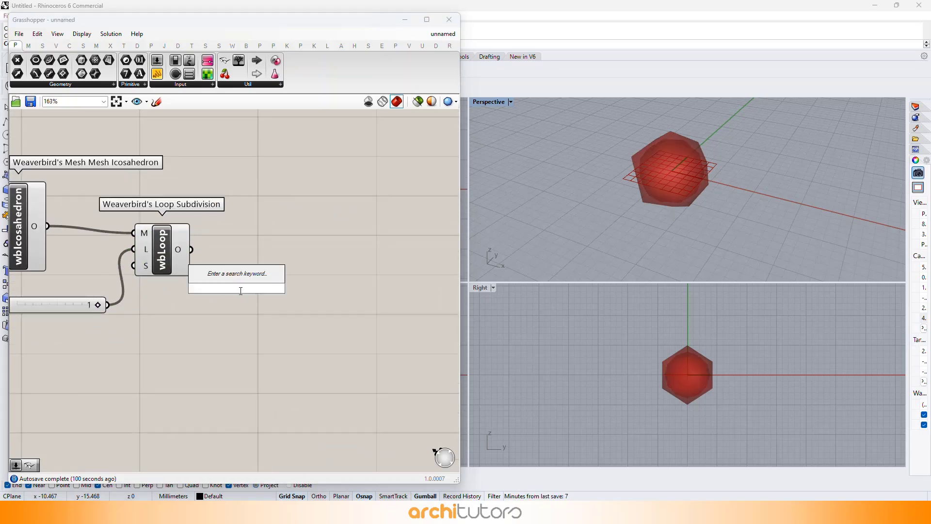
pyautogui.write('wb')
pyautogui.click(243, 277)
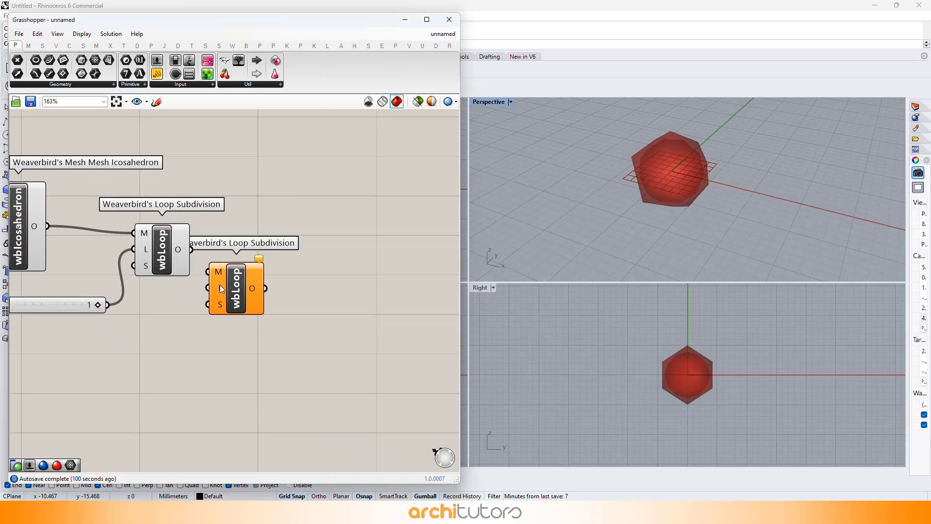
# Step: Feed the second Loop Subdivision with a level slider of 3 and the first Loop Subdivision's output mesh
pyautogui.doubleClick(184, 324)
pyautogui.write('3')
pyautogui.press('Return')
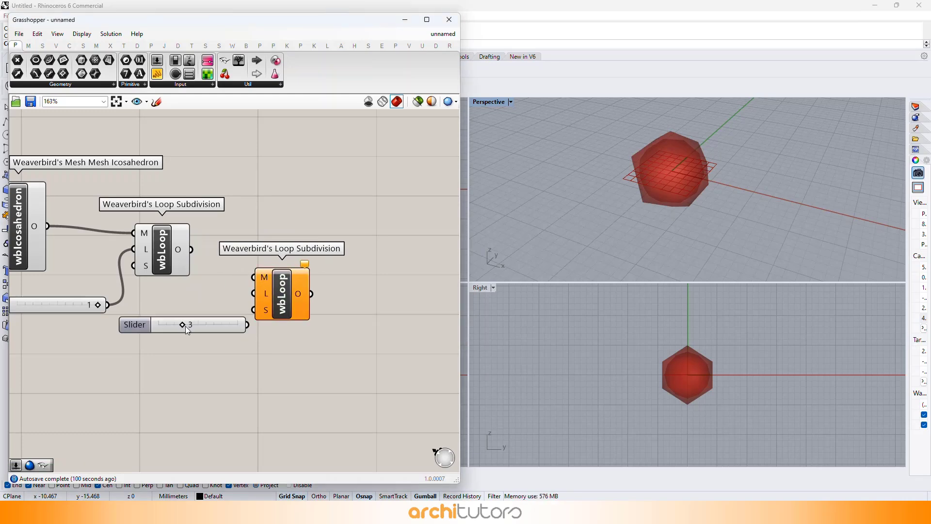
pyautogui.moveTo(236, 327); pyautogui.dragTo(253, 293)
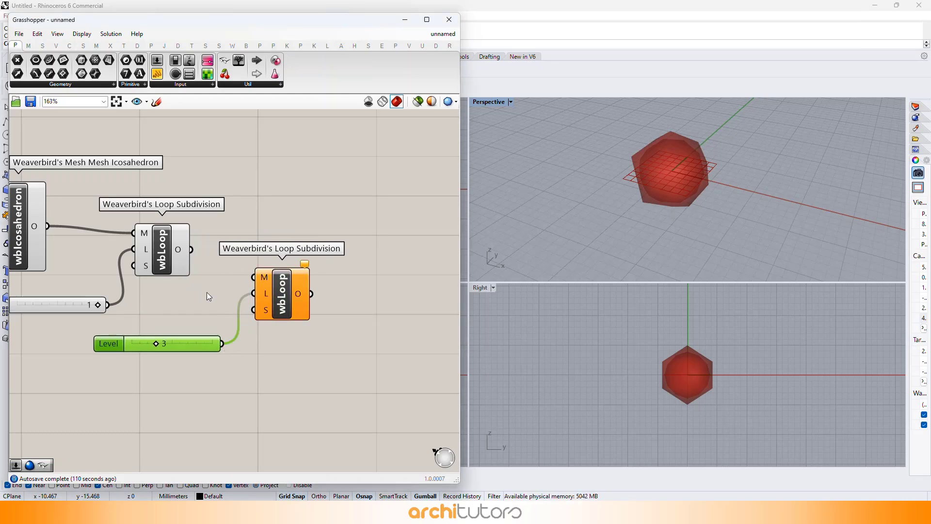
pyautogui.click(222, 299)
pyautogui.scroll(-3, 254, 283)
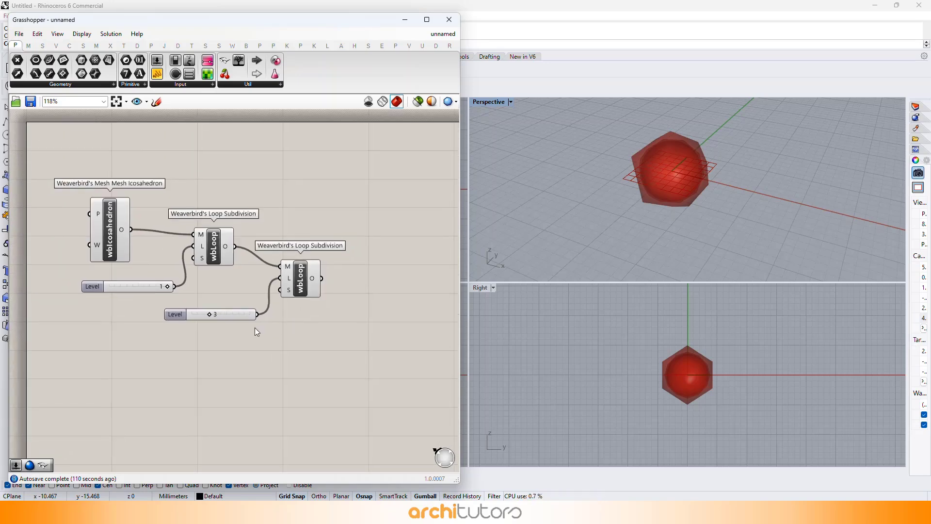
# Step: Turn off the preview of the icosahedron and the first Loop Subdivision component
pyautogui.moveTo(236, 165); pyautogui.dragTo(94, 337)
pyautogui.press('space')
pyautogui.click(194, 295)
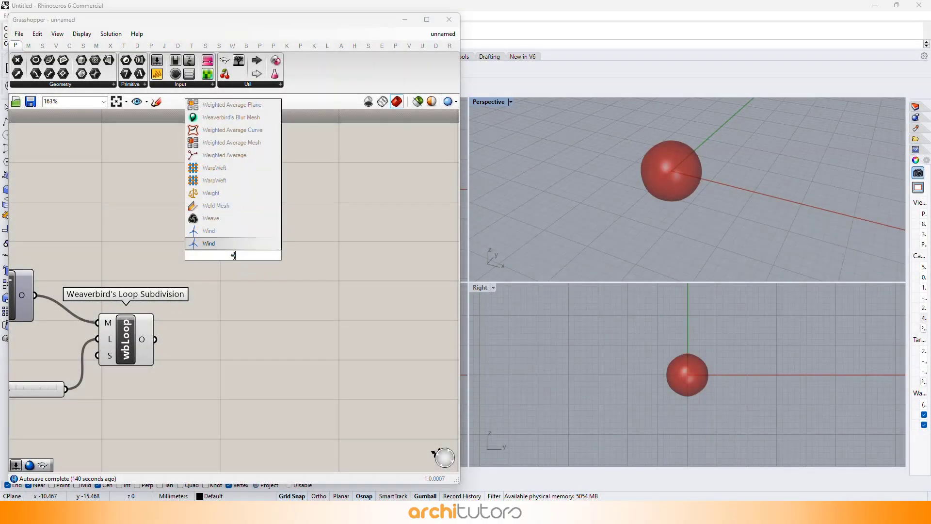
# Step: Add a Weaverbird's Mesh Edges component and connect the second Loop Subdivision's output to its G input
pyautogui.write('wb')
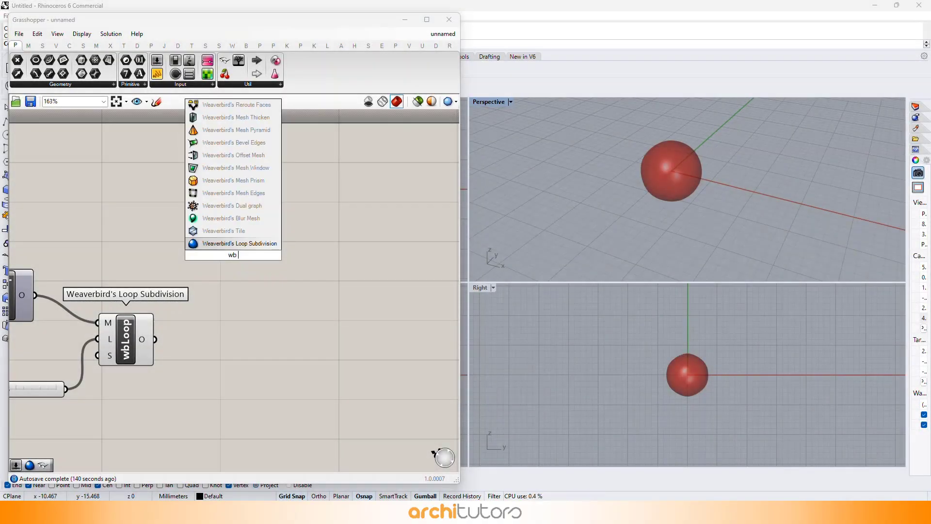
pyautogui.write(' edges')
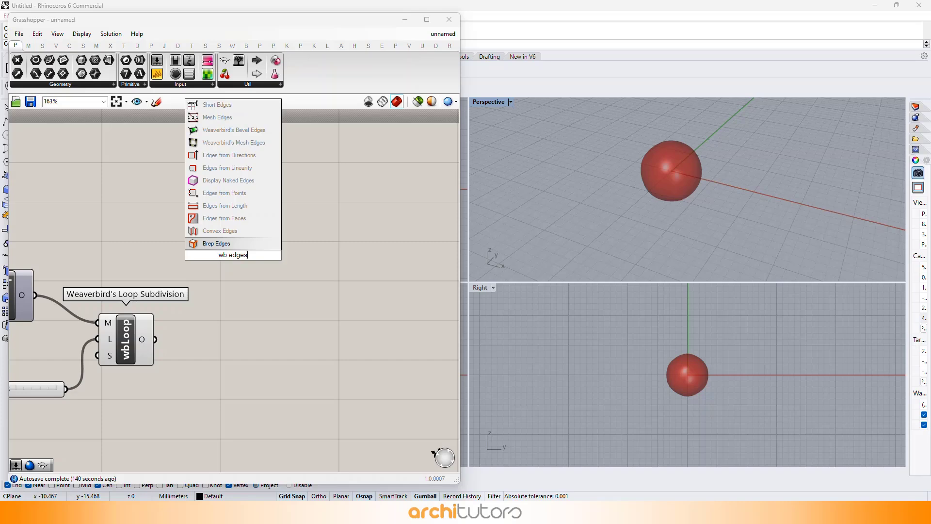
pyautogui.click(233, 142)
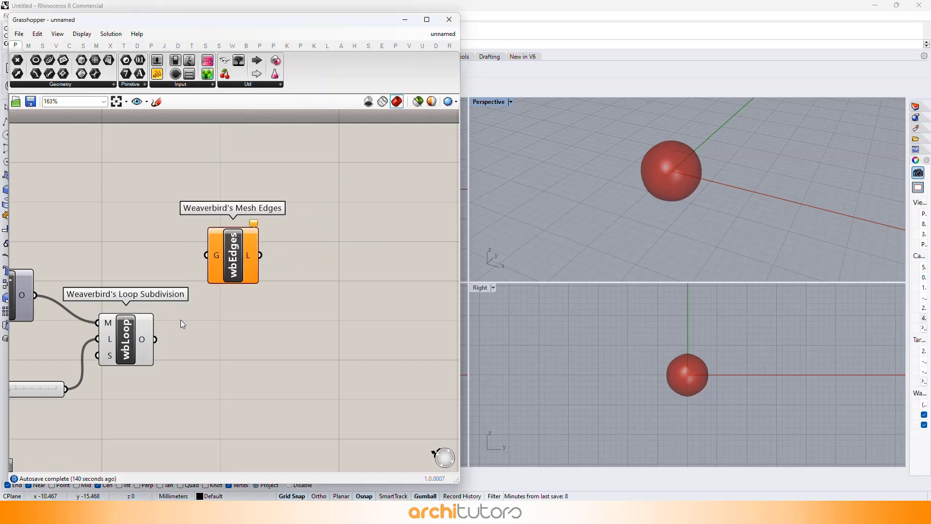
pyautogui.moveTo(163, 310); pyautogui.dragTo(272, 256)
pyautogui.scroll(-2, 272, 279)
pyautogui.scroll(1, 279, 282)
pyautogui.click(289, 307)
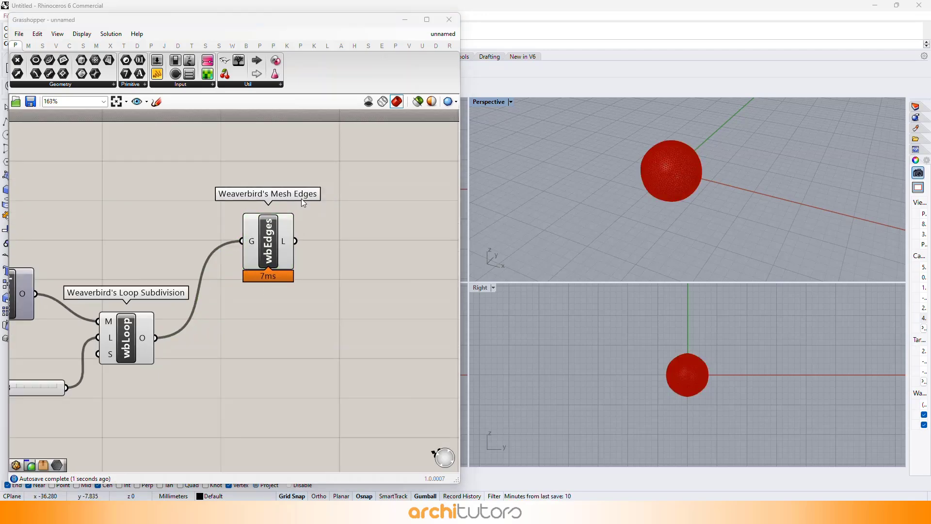
# Step: Add a SpringsFromLine component and connect the Mesh Edges lines to its Connection input
pyautogui.moveTo(334, 180); pyautogui.dragTo(202, 215, button='right')
pyautogui.doubleClick(269, 224)
pyautogui.write('sp')
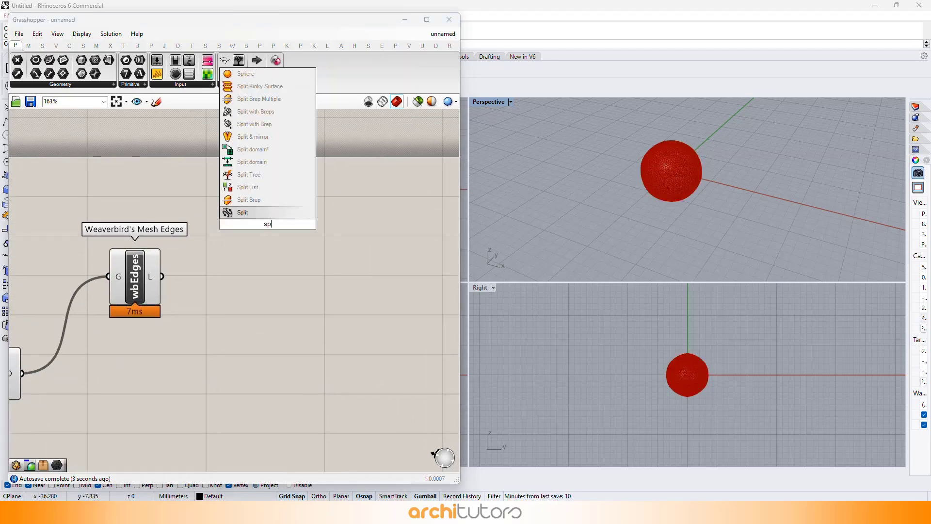
pyautogui.write('ri')
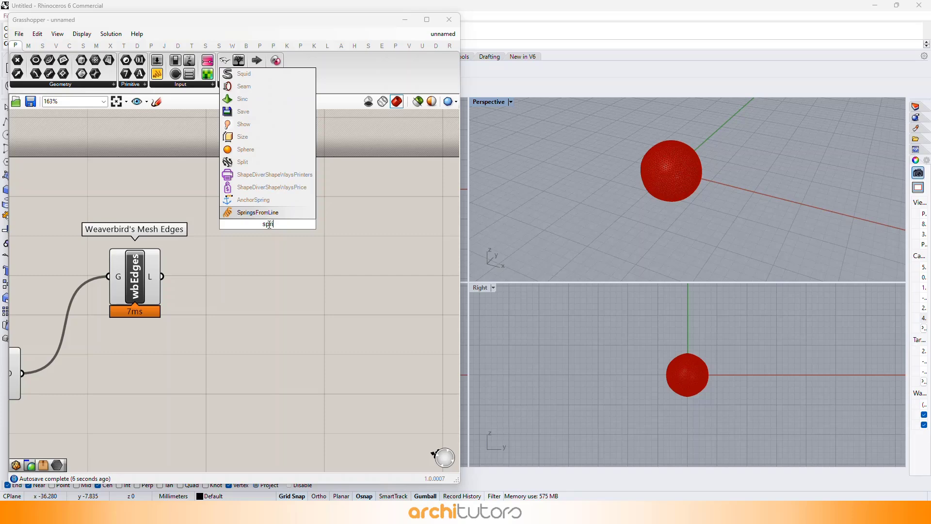
pyautogui.press('Return')
pyautogui.moveTo(260, 216); pyautogui.dragTo(394, 231)
pyautogui.moveTo(171, 265); pyautogui.dragTo(352, 193)
pyautogui.moveTo(136, 289); pyautogui.dragTo(126, 267)
pyautogui.click(178, 287)
# Step: Place a curve Length component below Mesh Edges and feed it the edge lines
pyautogui.moveTo(177, 287); pyautogui.dragTo(172, 270, button='right')
pyautogui.doubleClick(175, 310)
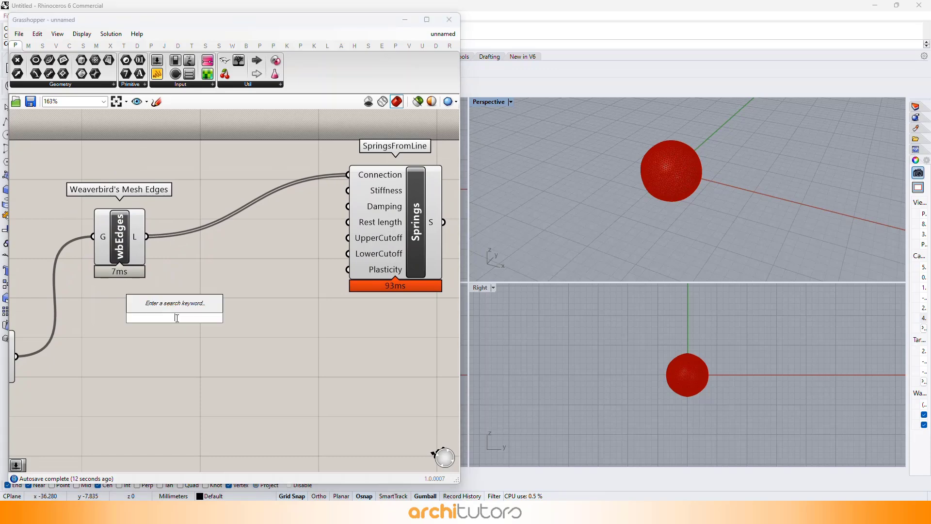
pyautogui.write('length')
pyautogui.click(179, 307)
pyautogui.moveTo(182, 323); pyautogui.dragTo(211, 329)
pyautogui.moveTo(146, 237); pyautogui.dragTo(195, 333)
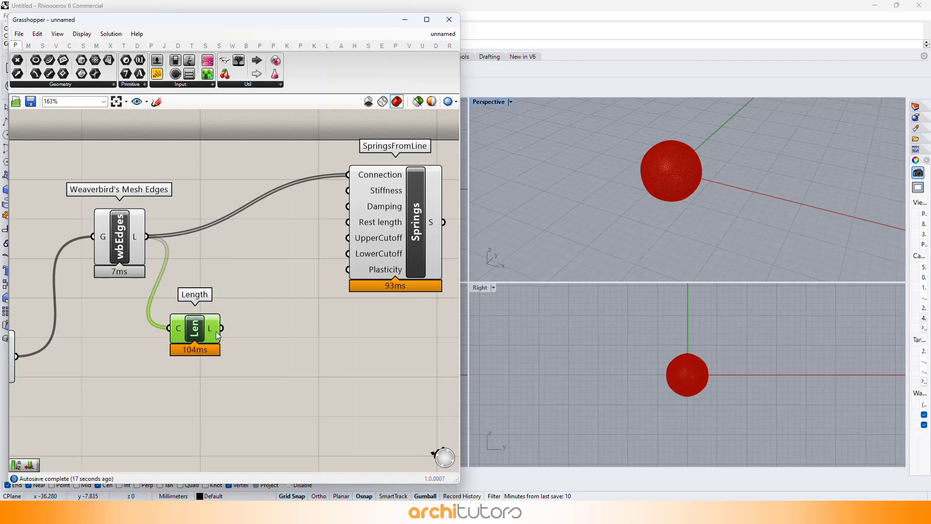
# Step: Add a Multiplication component after Length and connect the Length output to its B input
pyautogui.moveTo(377, 221); pyautogui.dragTo(319, 232, button='right')
pyautogui.moveTo(319, 232); pyautogui.dragTo(406, 238)
pyautogui.doubleClick(208, 327)
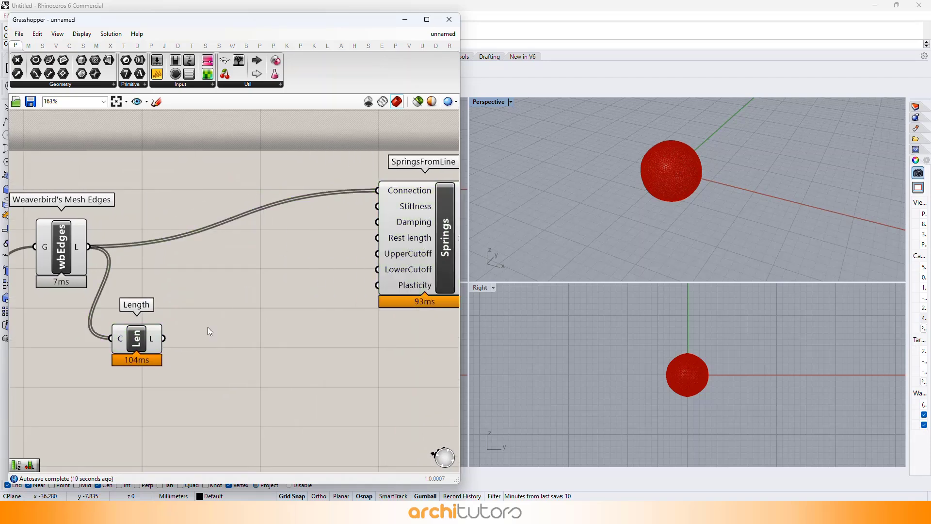
pyautogui.write('mu')
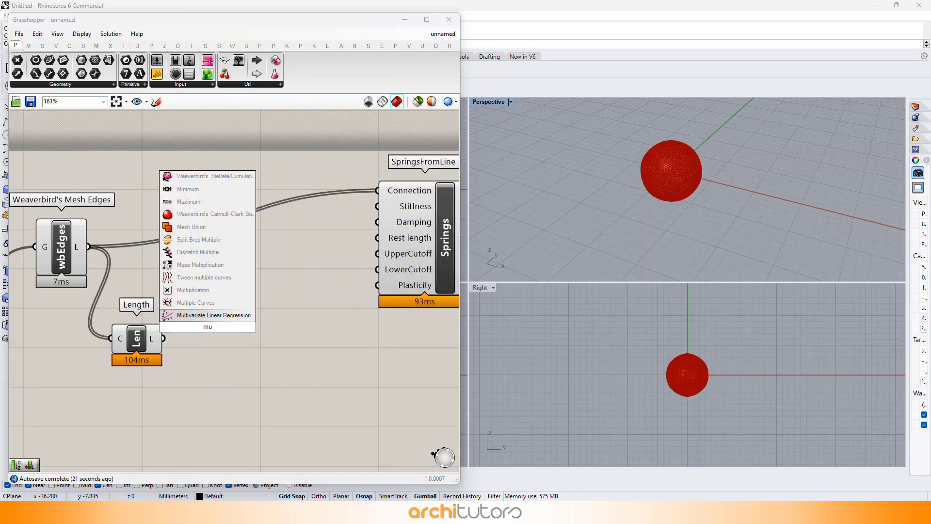
pyautogui.click(193, 289)
pyautogui.scroll(1, 240, 313)
pyautogui.moveTo(241, 314); pyautogui.dragTo(278, 301)
pyautogui.click(170, 344)
pyautogui.moveTo(155, 341); pyautogui.dragTo(233, 319)
pyautogui.moveTo(269, 313); pyautogui.dragTo(308, 308)
pyautogui.click(142, 283)
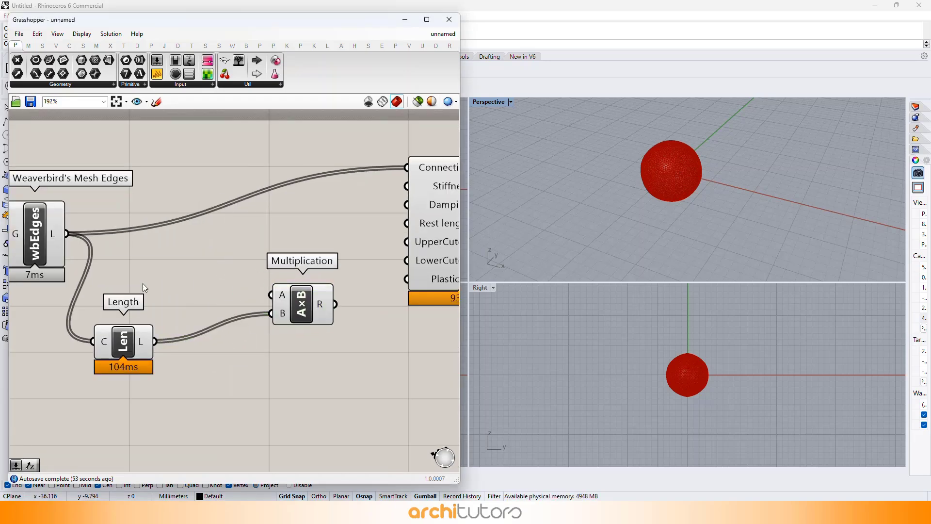
# Step: Create a 0.65 slider and connect it to the Multiplication's A input
pyautogui.doubleClick(143, 283)
pyautogui.write('0.65')
pyautogui.press('Return')
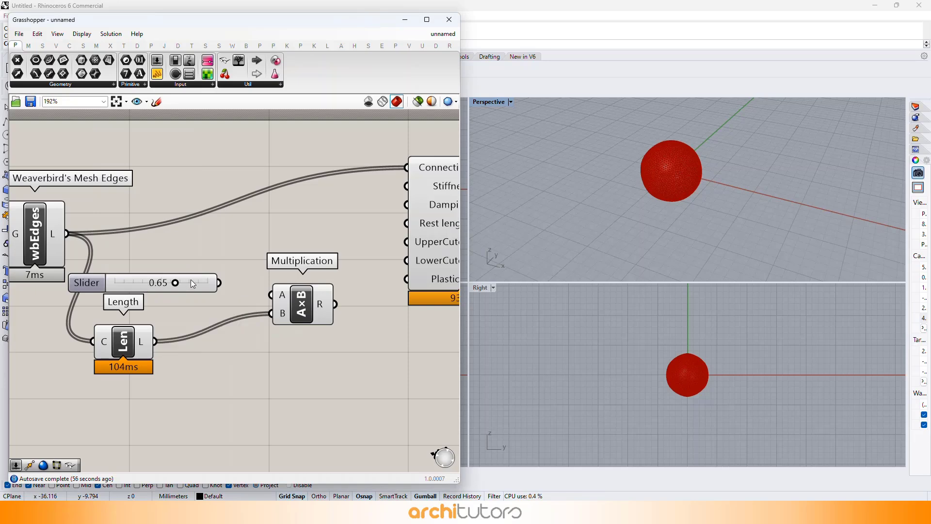
pyautogui.moveTo(220, 283); pyautogui.dragTo(271, 295)
# Step: Create a slider with value 20 and connect it to the Stiffness input of SpringsFromLine
pyautogui.scroll(1, 209, 284)
pyautogui.scroll(-1, 218, 291)
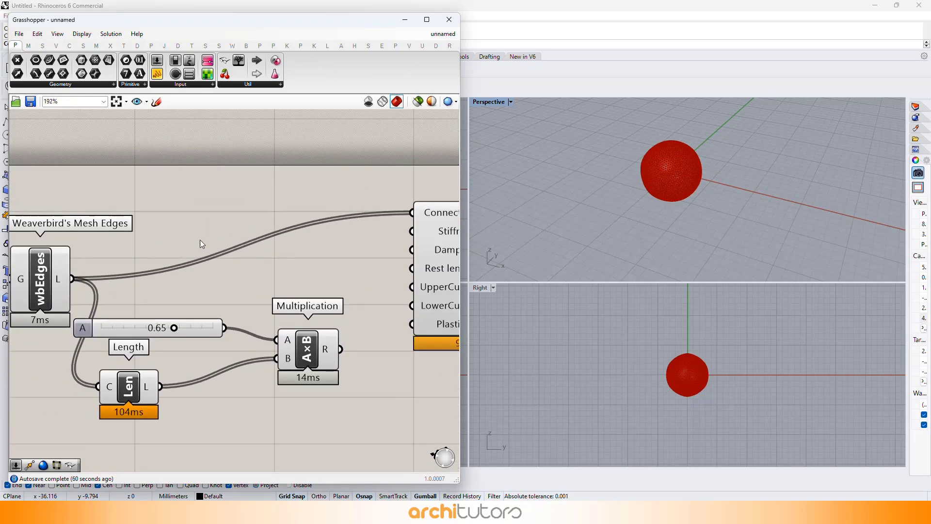
pyautogui.doubleClick(193, 212)
pyautogui.write('20')
pyautogui.press('Return')
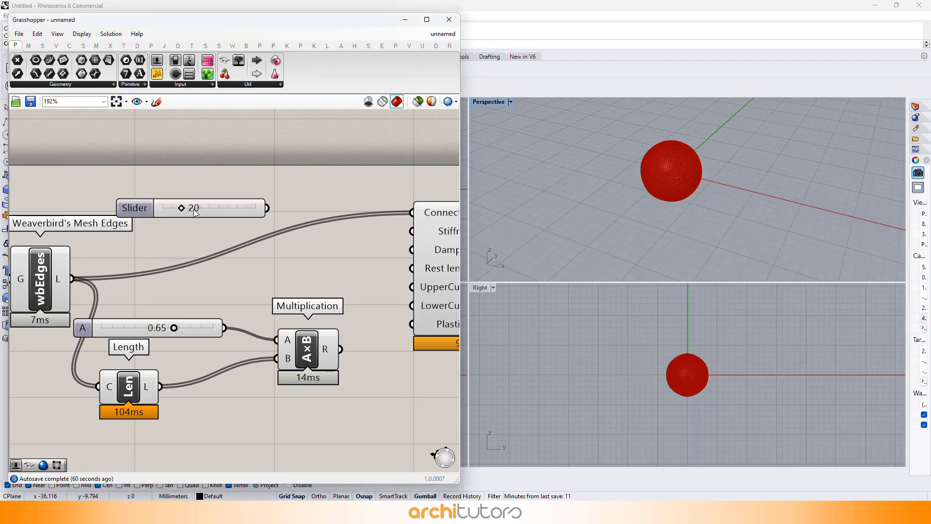
pyautogui.moveTo(211, 203); pyautogui.dragTo(248, 192)
pyautogui.moveTo(331, 206); pyautogui.dragTo(220, 216, button='right')
pyautogui.moveTo(195, 208); pyautogui.dragTo(302, 241)
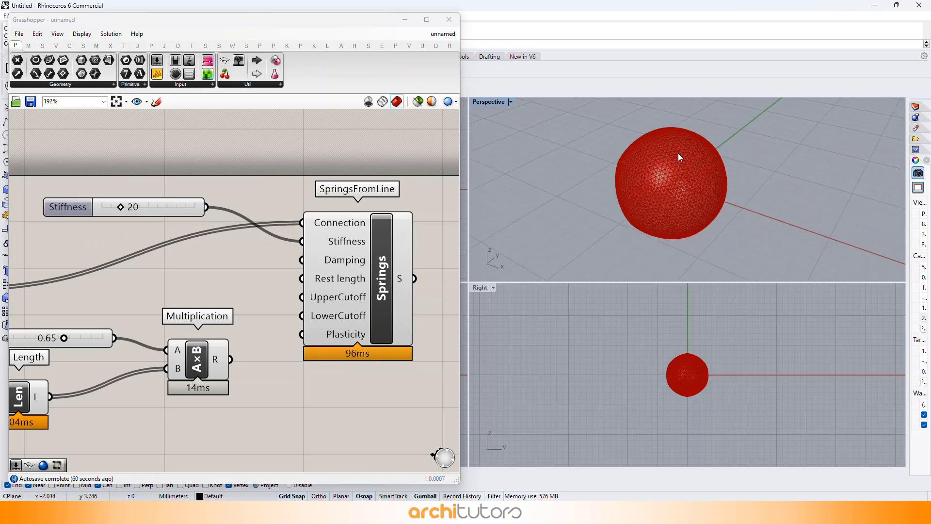
pyautogui.moveTo(121, 206)
pyautogui.mouseDown()
pyautogui.moveTo(101, 208)
pyautogui.moveTo(119, 209)
pyautogui.mouseUp()
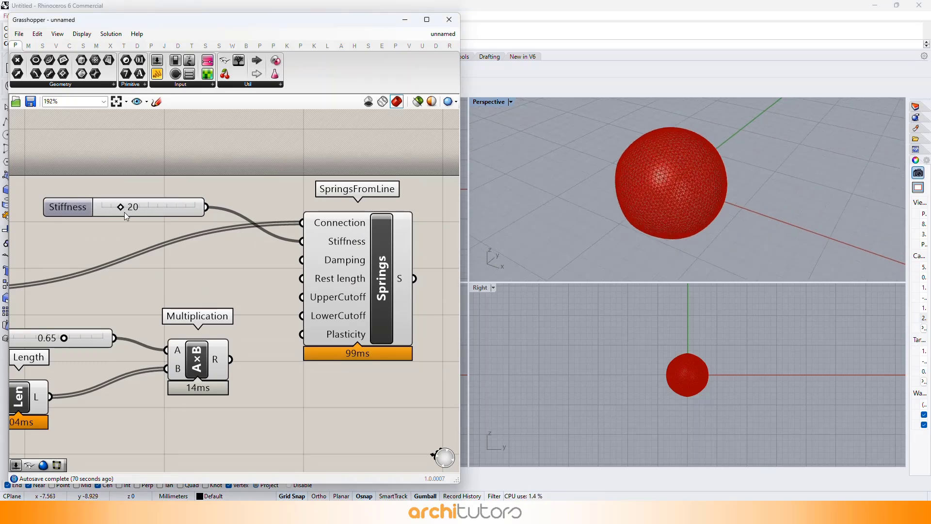
# Step: Connect the Multiplication result to the Rest length input of SpringsFromLine and try the factor slider, leaving it at 0.65
pyautogui.moveTo(230, 360); pyautogui.dragTo(301, 278)
pyautogui.moveTo(63, 338)
pyautogui.mouseDown()
pyautogui.moveTo(46, 341)
pyautogui.moveTo(59, 341)
pyautogui.mouseUp()
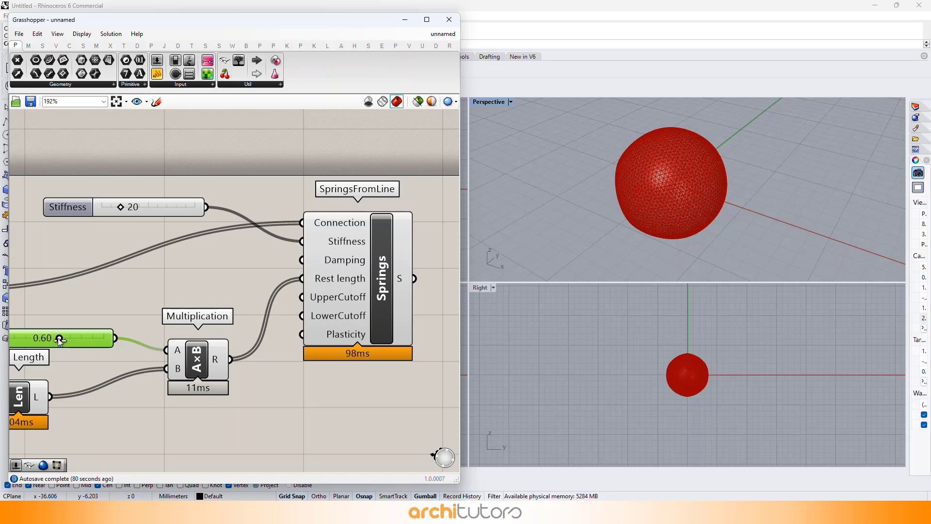
pyautogui.click(277, 299)
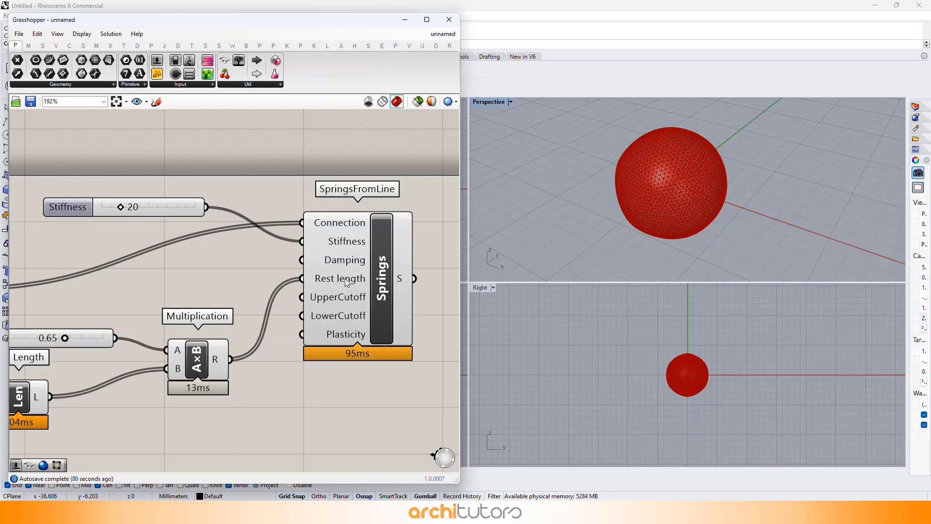
# Step: Add a Weaverbird's Vertices component below the Loop Subdivision component
pyautogui.scroll(-5, 350, 275)
pyautogui.moveTo(120, 305); pyautogui.dragTo(285, 271, button='right')
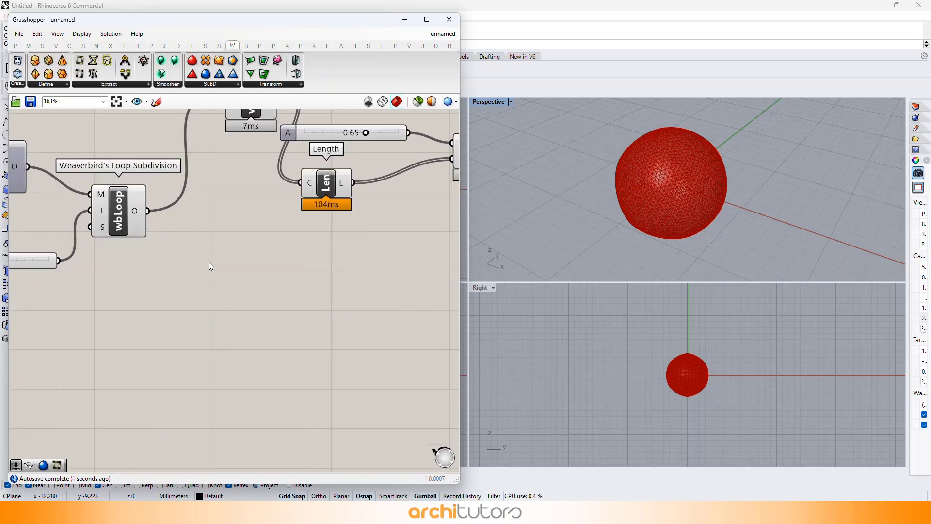
pyautogui.doubleClick(208, 261)
pyautogui.write('wb')
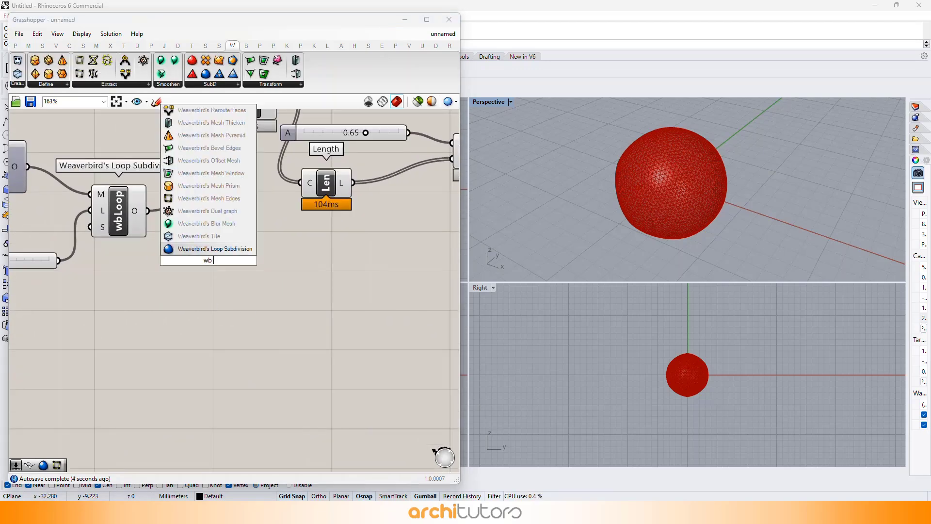
pyautogui.write(' ver')
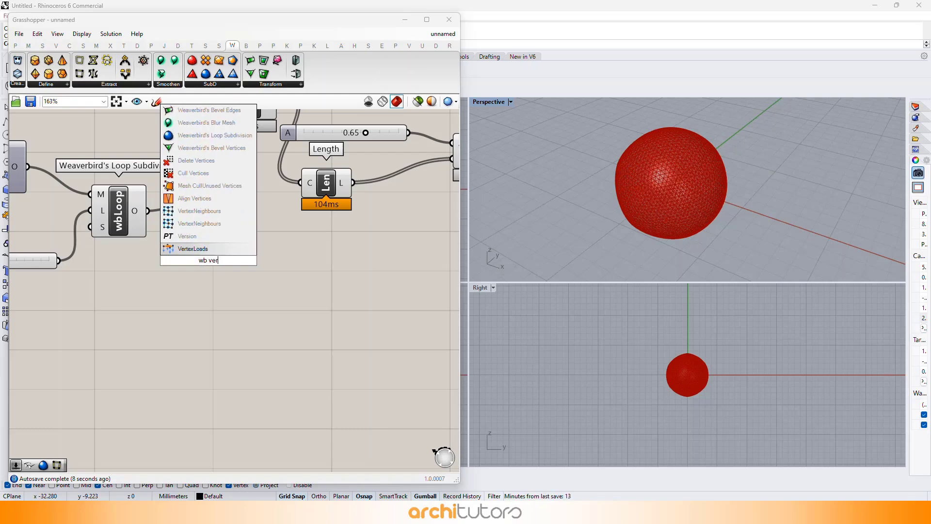
pyautogui.write('ti')
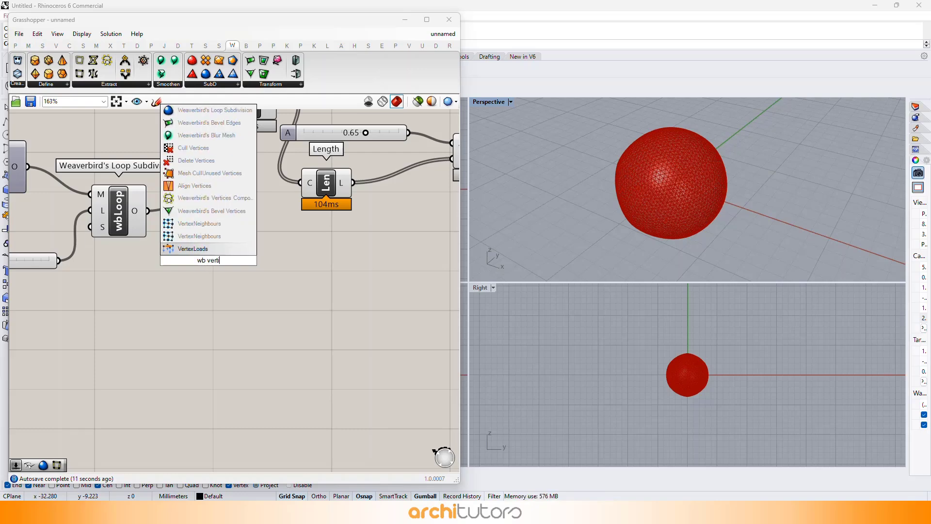
pyautogui.click(218, 239)
pyautogui.scroll(2, 164, 236)
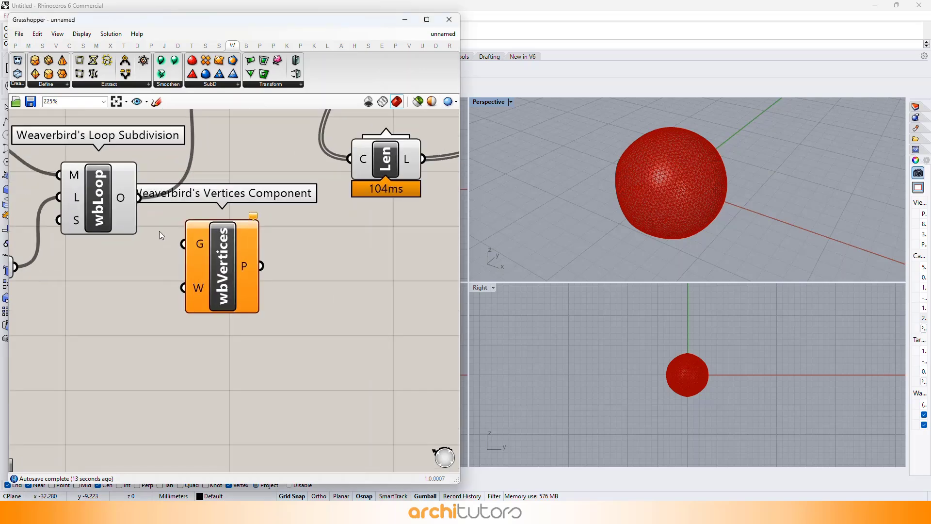
# Step: Connect the Loop Subdivision output to the G input of Weaverbird's Vertices and move that component clear of the others
pyautogui.moveTo(180, 235); pyautogui.dragTo(182, 240)
pyautogui.moveTo(225, 250); pyautogui.dragTo(304, 334)
pyautogui.click(225, 348)
# Step: Add an Area component below Weaverbird's Vertices and connect the Loop Subdivision output to its G input
pyautogui.moveTo(225, 347); pyautogui.dragTo(194, 237, button='right')
pyautogui.doubleClick(249, 355)
pyautogui.write('area')
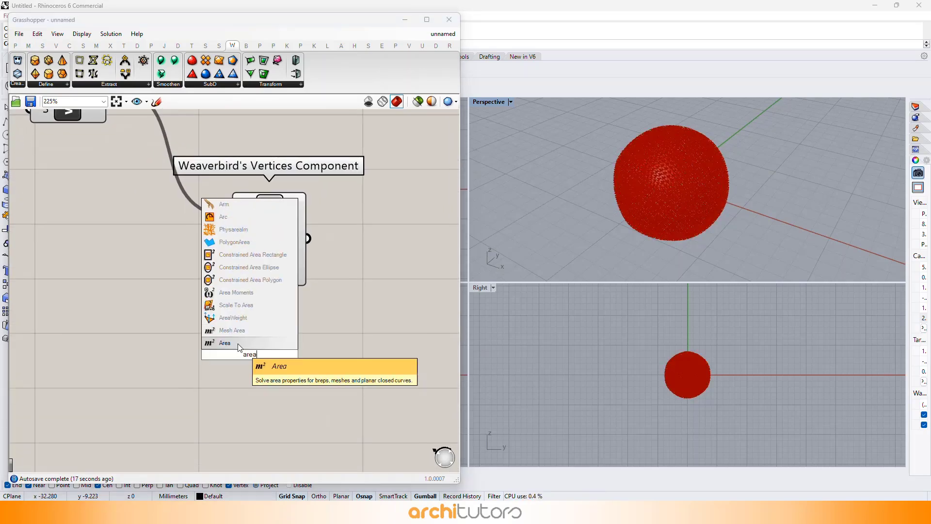
pyautogui.press('Return')
pyautogui.scroll(-1, 226, 312)
pyautogui.moveTo(128, 121); pyautogui.dragTo(257, 357)
pyautogui.click(244, 281)
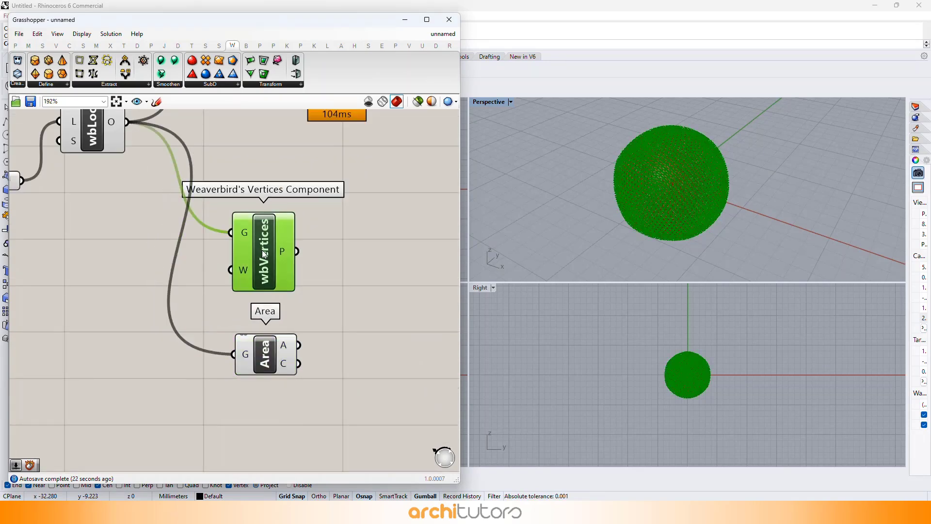
pyautogui.click(289, 338)
pyautogui.click(348, 284)
# Step: Add a Vector 2Pt component beside the Weaverbird's Vertices and Area components
pyautogui.moveTo(363, 252); pyautogui.dragTo(217, 300, button='right')
pyautogui.scroll(-2, 206, 263)
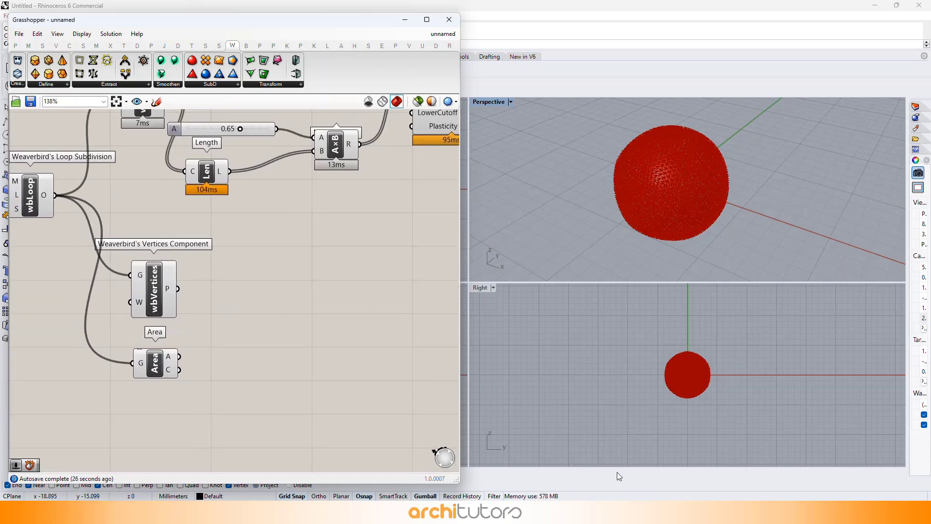
pyautogui.doubleClick(268, 325)
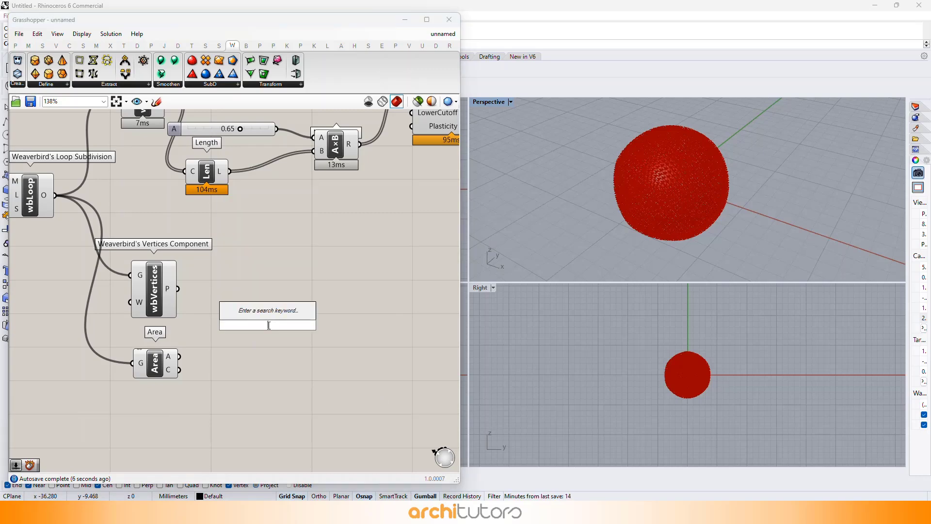
pyautogui.write('vect')
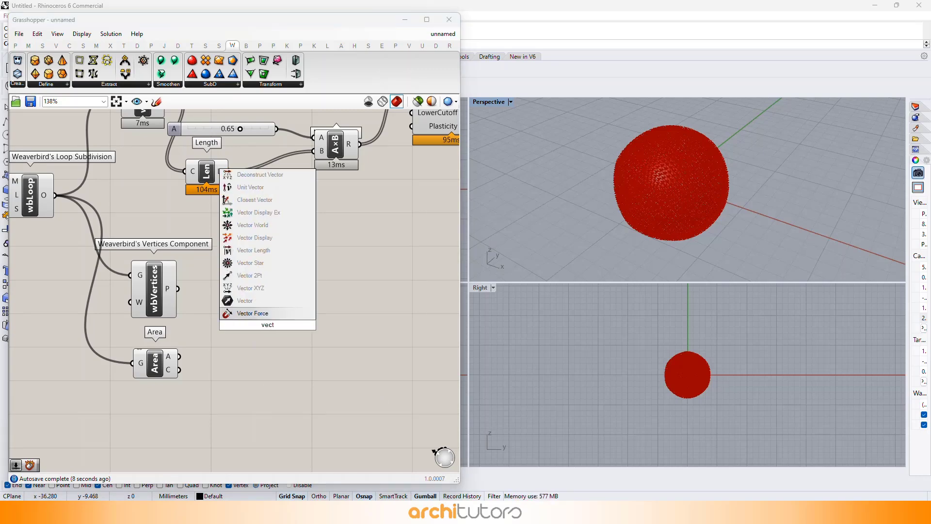
pyautogui.click(262, 275)
pyautogui.scroll(3, 206, 293)
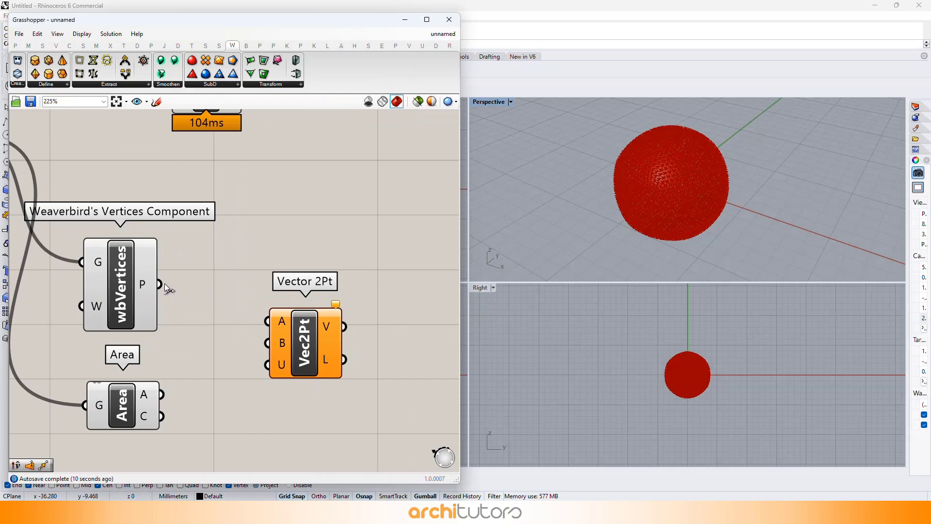
# Step: Connect the Weaverbird's Vertices P output to Vector 2Pt's A input and the Area C output to its B input
pyautogui.moveTo(160, 284); pyautogui.dragTo(267, 321)
pyautogui.moveTo(162, 415); pyautogui.dragTo(301, 341)
pyautogui.click(325, 379)
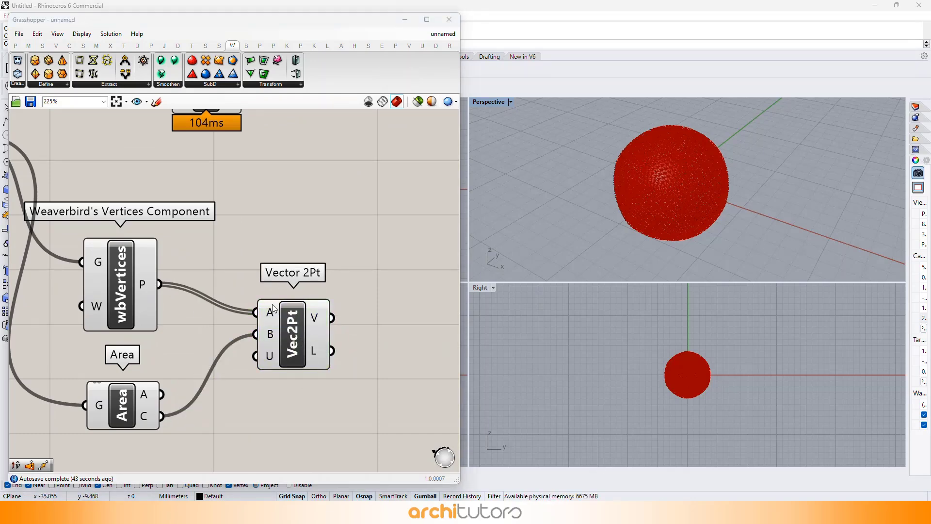
# Step: Add a SphereCollide component above Vector 2Pt
pyautogui.scroll(-2, 237, 257)
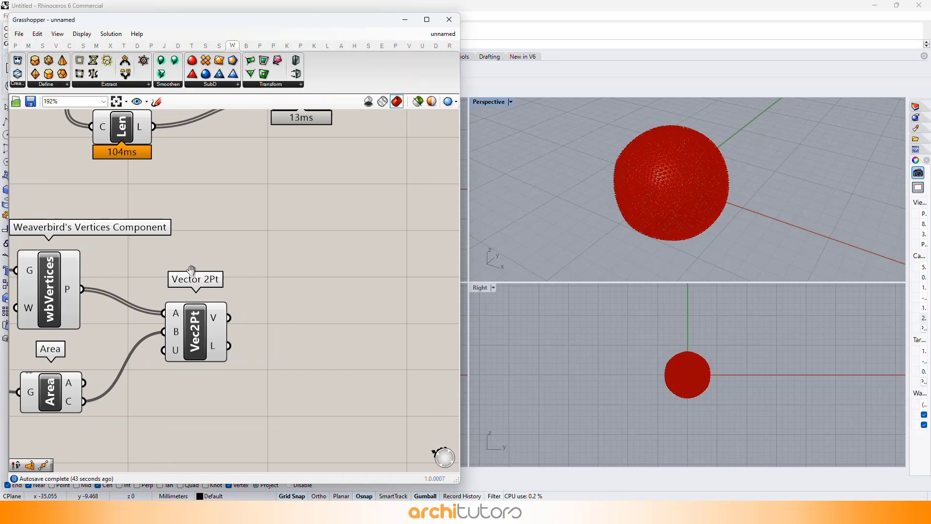
pyautogui.doubleClick(335, 241)
pyautogui.write('sphere')
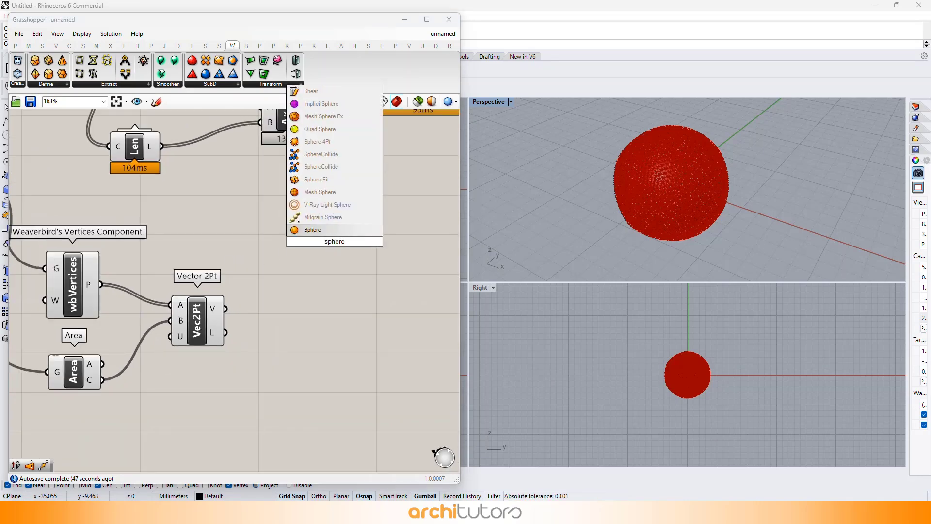
pyautogui.press('BackSpace')
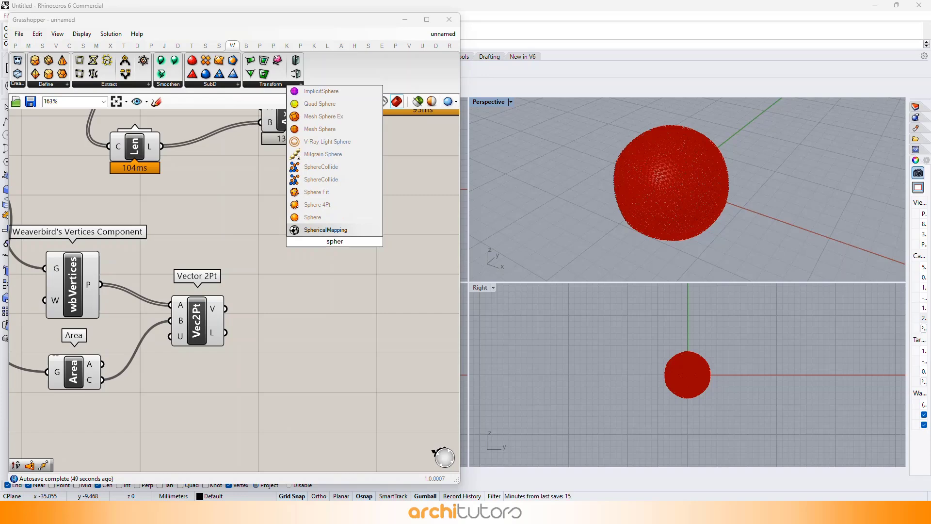
pyautogui.click(321, 179)
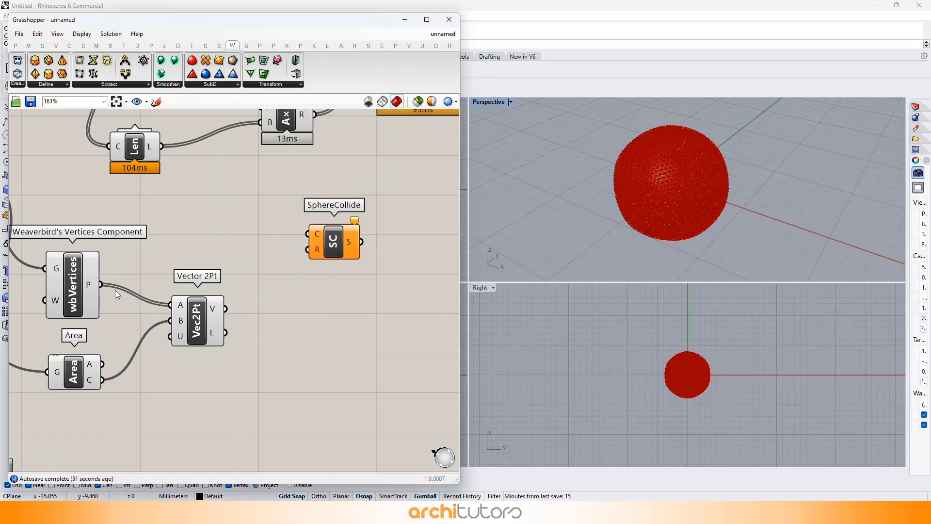
# Step: Connect the Weaverbird's Vertices P output to the C input of SphereCollide and space the components apart
pyautogui.moveTo(167, 264); pyautogui.dragTo(168, 263)
pyautogui.moveTo(87, 285); pyautogui.dragTo(319, 234)
pyautogui.moveTo(336, 238); pyautogui.dragTo(377, 237)
pyautogui.click(377, 292)
pyautogui.moveTo(377, 293); pyautogui.dragTo(360, 292, button='right')
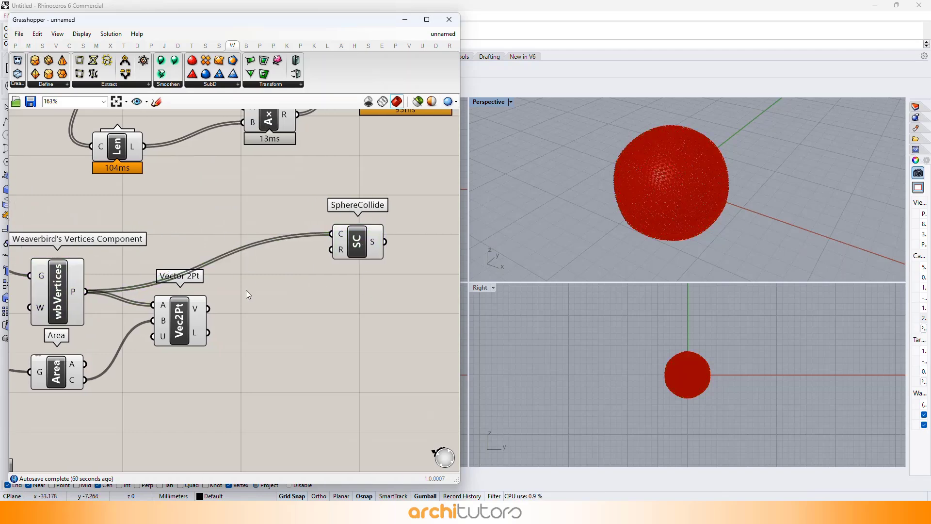
# Step: Create a 0.7 slider and connect it to the R input of SphereCollide
pyautogui.doubleClick(246, 290)
pyautogui.write('0')
pyautogui.press('Return')
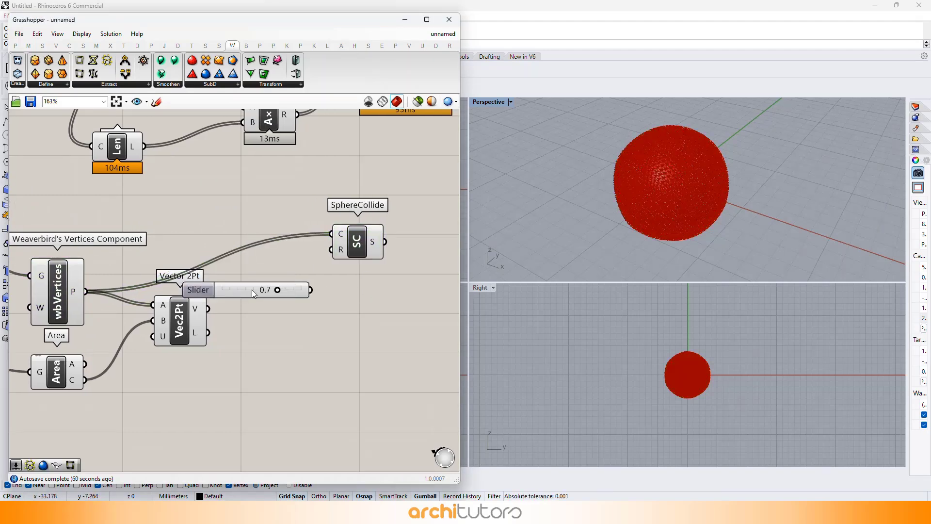
pyautogui.moveTo(362, 244); pyautogui.dragTo(445, 241)
pyautogui.moveTo(310, 290); pyautogui.dragTo(414, 245)
pyautogui.moveTo(298, 295); pyautogui.dragTo(357, 281)
pyautogui.moveTo(342, 290); pyautogui.dragTo(276, 257, button='right')
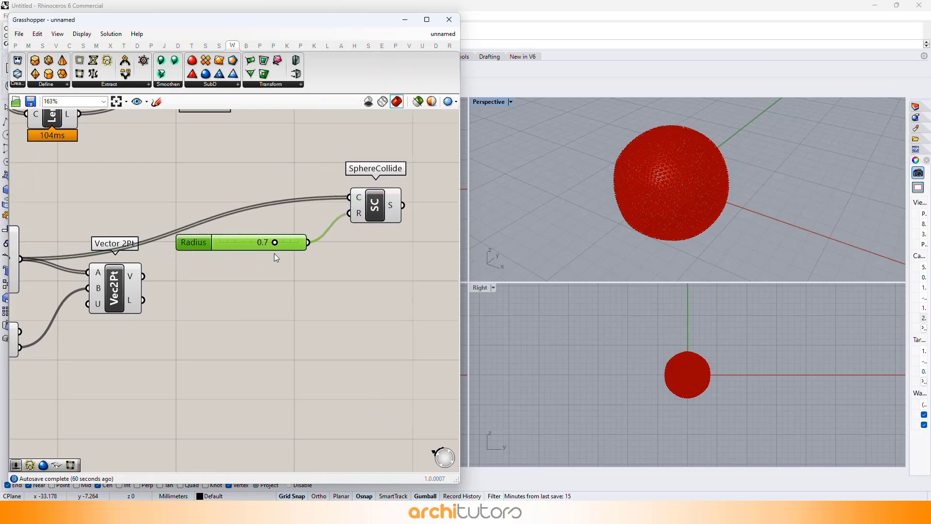
# Step: Add a UnaryForce component below the Radius slider
pyautogui.doubleClick(278, 301)
pyautogui.write('ufo')
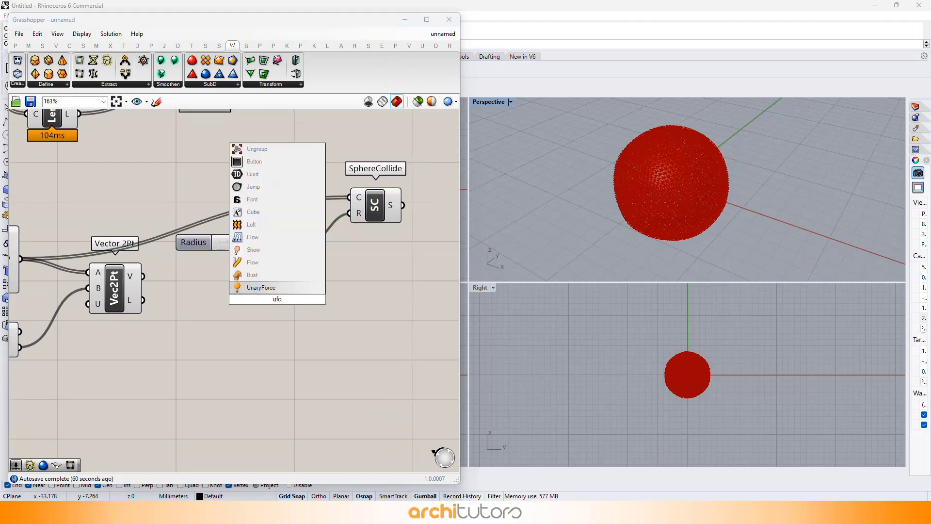
pyautogui.click(291, 290)
pyautogui.moveTo(291, 291); pyautogui.dragTo(329, 314)
pyautogui.click(260, 320)
# Step: Connect the Weaverbird's Vertices P output to UnaryForce's Point input and the Vector 2Pt V output to its Force input
pyautogui.moveTo(174, 318); pyautogui.dragTo(254, 290, button='right')
pyautogui.moveTo(185, 265); pyautogui.dragTo(190, 297)
pyautogui.scroll(-3, 292, 332)
pyautogui.scroll(4, 292, 332)
pyautogui.moveTo(205, 301); pyautogui.dragTo(301, 348, button='right')
pyautogui.scroll(-1, 301, 348)
pyautogui.moveTo(102, 256); pyautogui.dragTo(360, 309)
pyautogui.moveTo(192, 315); pyautogui.dragTo(360, 331)
pyautogui.click(237, 319)
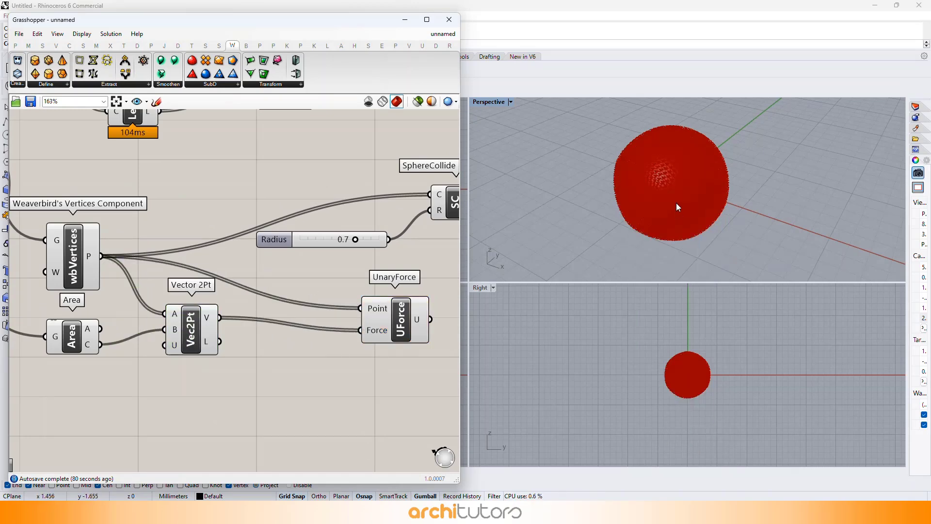
pyautogui.moveTo(570, 228); pyautogui.dragTo(584, 218, button='right')
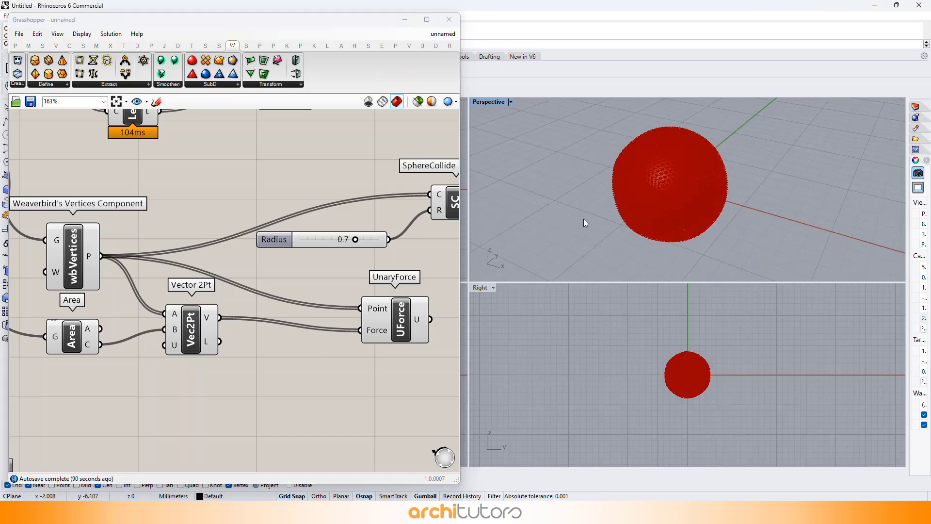
pyautogui.scroll(-2, 196, 245)
pyautogui.moveTo(243, 296); pyautogui.dragTo(248, 222, button='right')
pyautogui.scroll(1, 291, 226)
pyautogui.scroll(1, 250, 226)
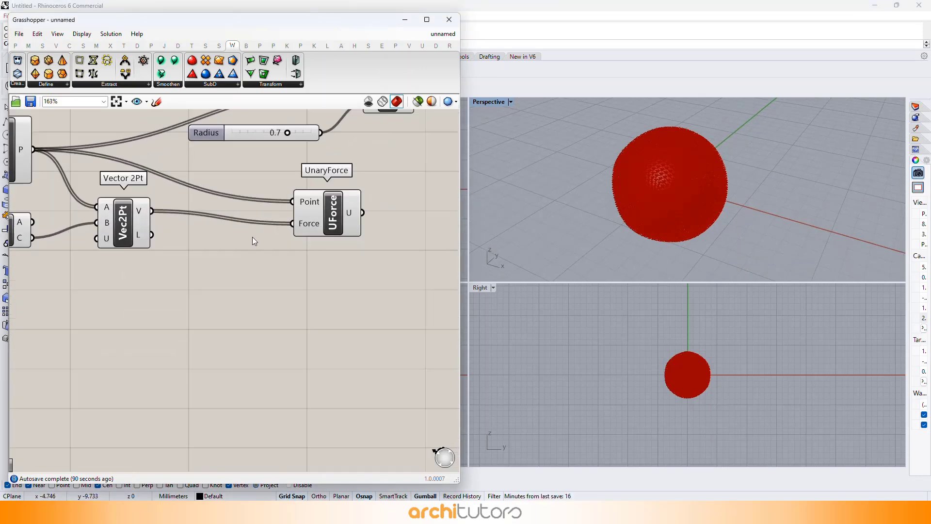
pyautogui.scroll(-1, 220, 261)
pyautogui.scroll(1, 252, 287)
pyautogui.doubleClick(321, 289)
pyautogui.write('redu')
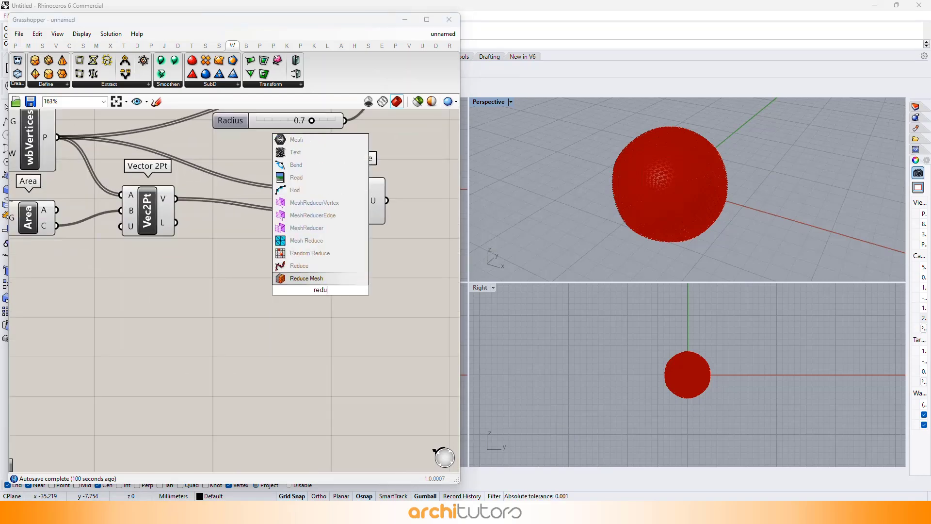
pyautogui.press('Escape')
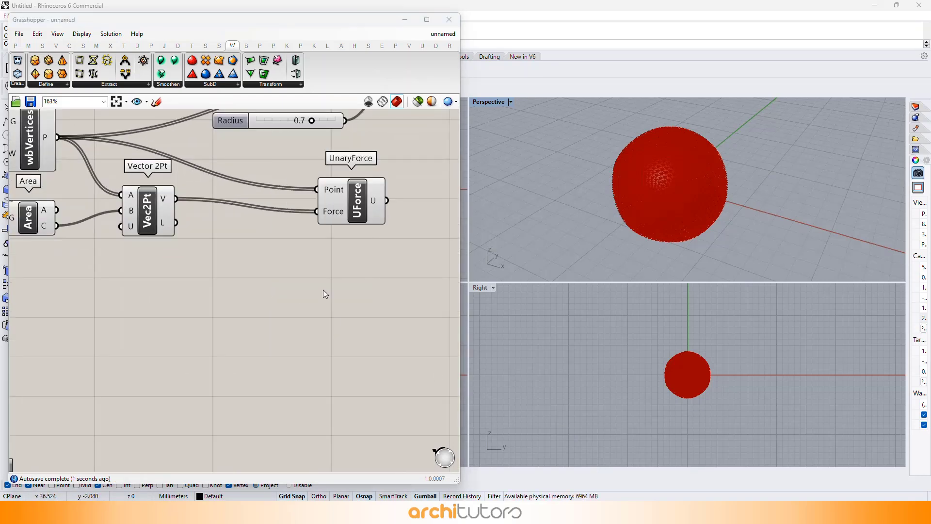
# Step: Add a Random Reduce component below UnaryForce and connect the Weaverbird's Vertices P output to its L input
pyautogui.doubleClick(323, 290)
pyautogui.write('rand')
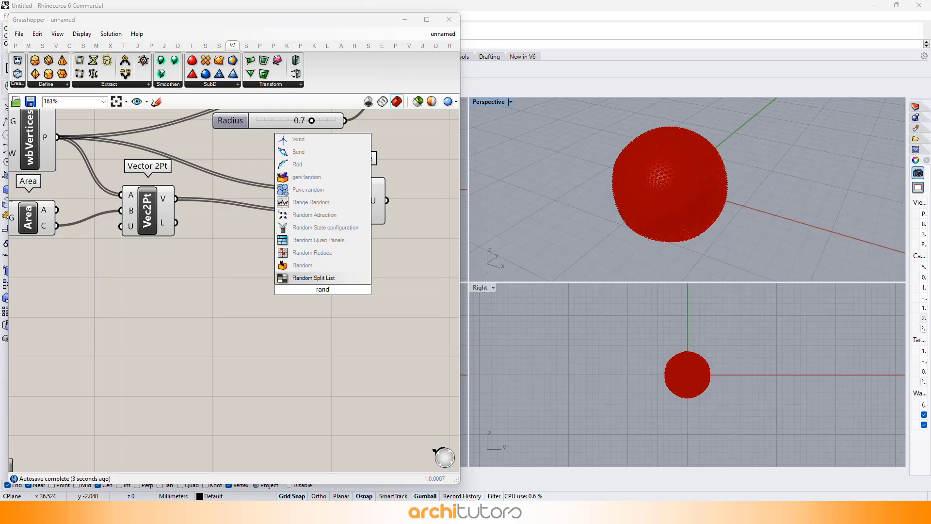
pyautogui.click(334, 254)
pyautogui.scroll(1, 82, 139)
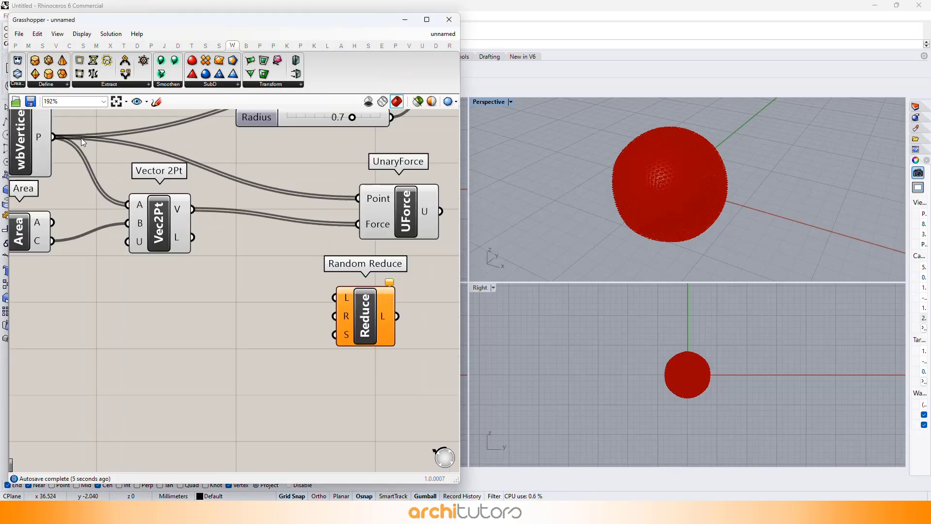
pyautogui.moveTo(60, 144); pyautogui.dragTo(398, 328)
pyautogui.click(255, 318)
pyautogui.moveTo(252, 313); pyautogui.dragTo(244, 300, button='right')
pyautogui.moveTo(169, 221); pyautogui.dragTo(144, 236)
# Step: Create a slider with value 4500 and connect it to the R input of Random Reduce
pyautogui.click(150, 350)
pyautogui.doubleClick(150, 350)
pyautogui.write('45')
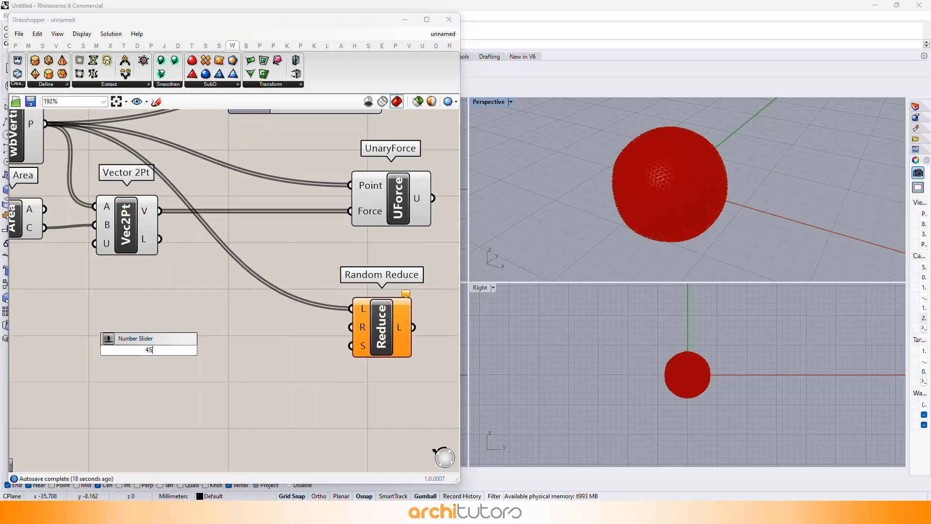
pyautogui.press('Return')
pyautogui.moveTo(245, 350); pyautogui.dragTo(351, 327)
pyautogui.click(217, 357)
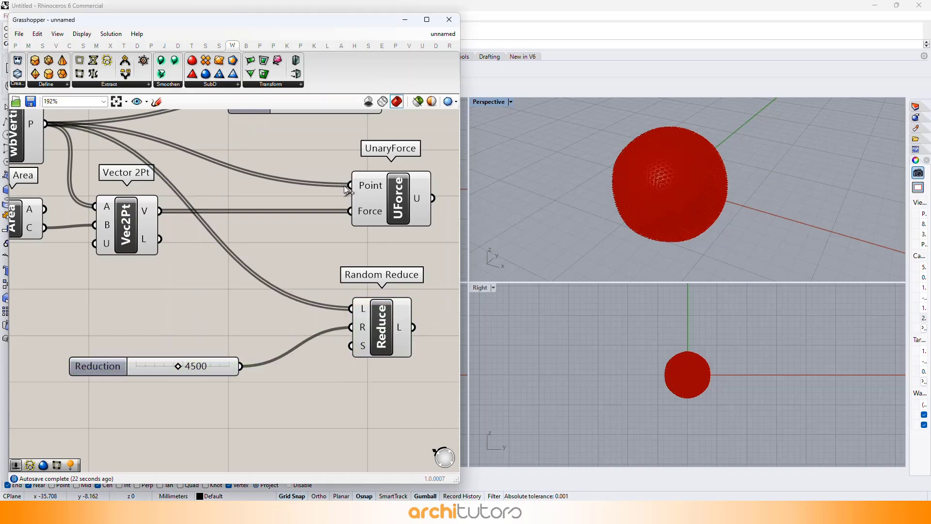
# Step: Add a KangarooPhysics component and place it beyond the Springs, SphereCollide and UnaryForce components
pyautogui.scroll(-2, 339, 191)
pyautogui.moveTo(340, 192); pyautogui.dragTo(125, 271, button='right')
pyautogui.scroll(-1, 237, 176)
pyautogui.moveTo(236, 176); pyautogui.dragTo(219, 249, button='right')
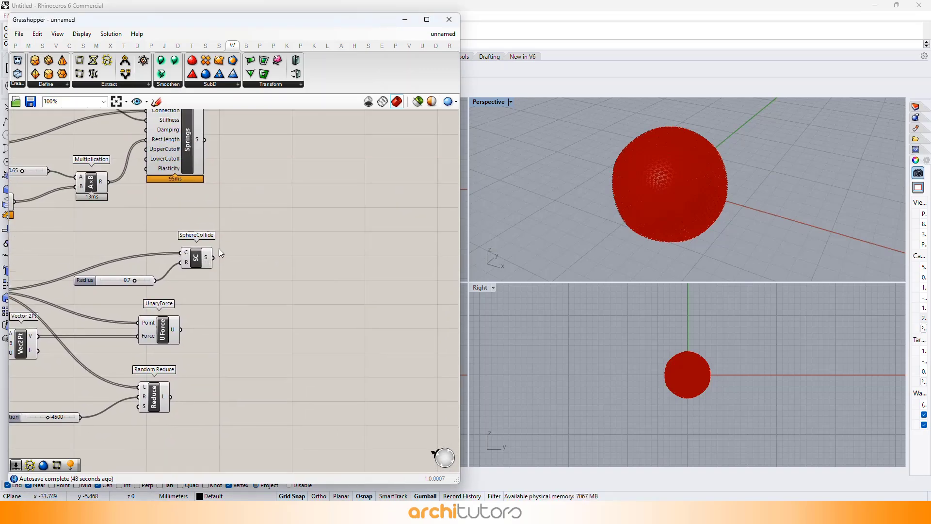
pyautogui.doubleClick(302, 225)
pyautogui.write('ka')
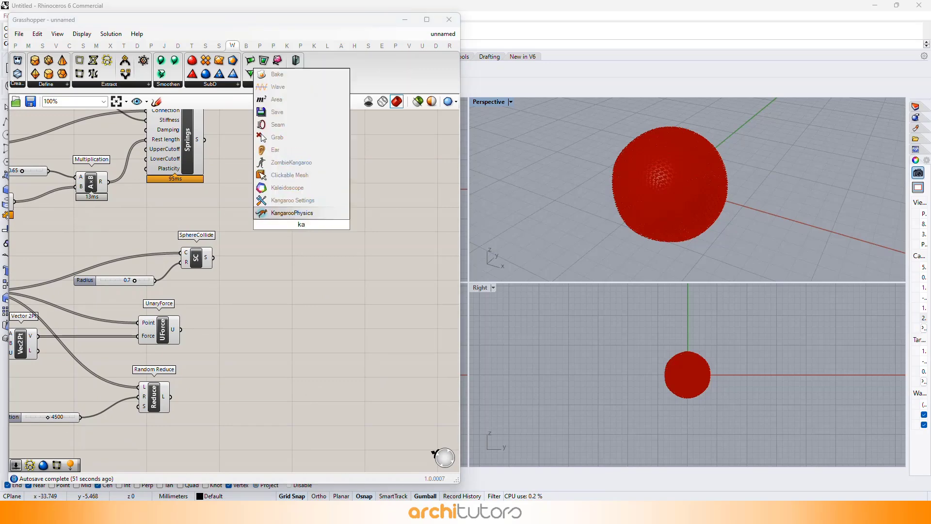
pyautogui.press('Return')
pyautogui.scroll(2, 314, 210)
pyautogui.moveTo(271, 233); pyautogui.dragTo(372, 240)
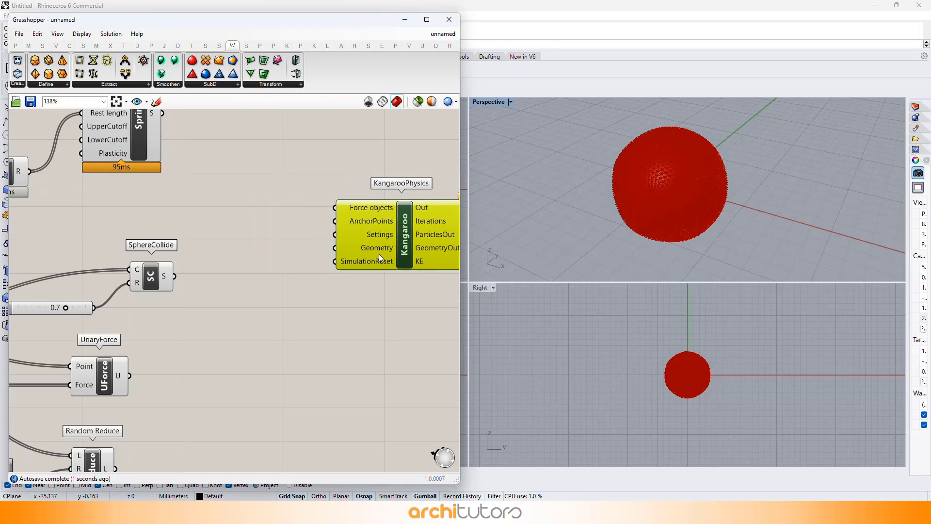
# Step: Add a Boolean Toggle set to False and connect it to KangarooPhysics' SimulationReset input
pyautogui.doubleClick(269, 332)
pyautogui.write('toggle')
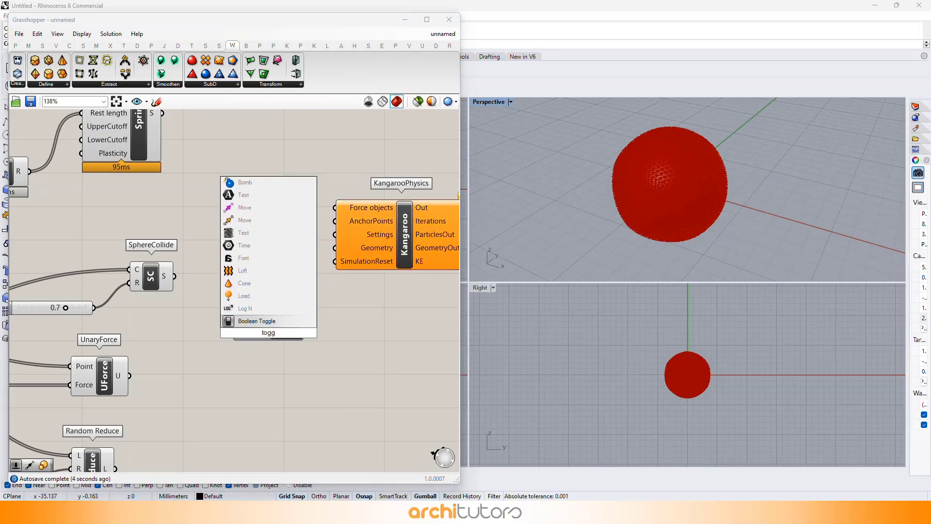
pyautogui.press('Return')
# Step: Flatten the Force objects input of KangarooPhysics and connect the SpringsFromLine S output to it
pyautogui.scroll(4, 318, 248)
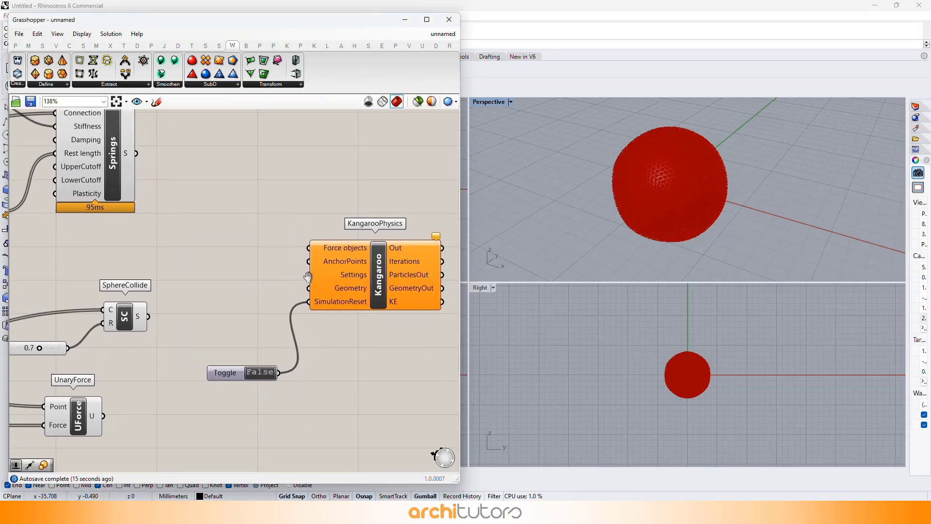
pyautogui.rightClick(317, 248)
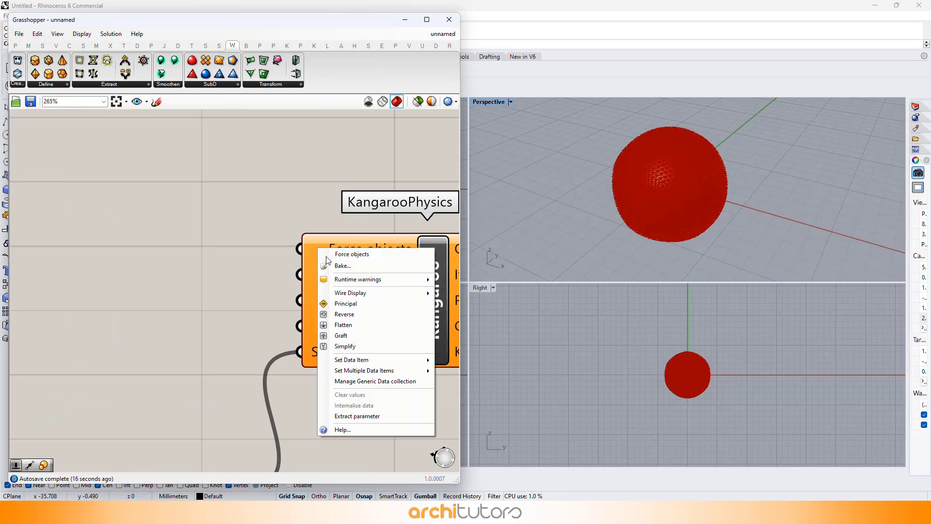
pyautogui.click(342, 325)
pyautogui.scroll(-3, 246, 233)
pyautogui.moveTo(238, 250); pyautogui.dragTo(318, 281)
pyautogui.moveTo(239, 289); pyautogui.dragTo(245, 243, button='right')
# Step: Connect the SphereCollide S and UnaryForce U outputs to KangarooPhysics' Force objects input as well, keeping the springs connection
pyautogui.moveTo(171, 296); pyautogui.dragTo(316, 242)
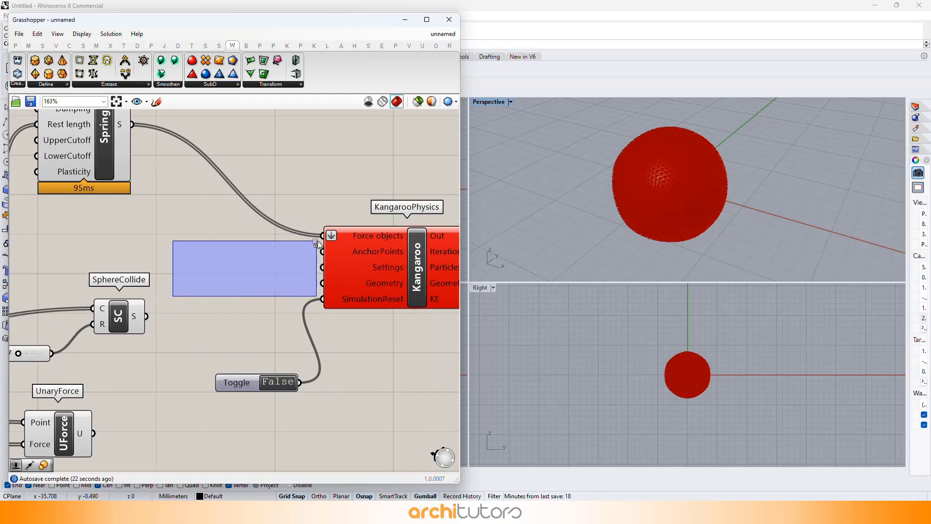
pyautogui.moveTo(146, 317); pyautogui.dragTo(322, 236)
pyautogui.scroll(-2, 252, 293)
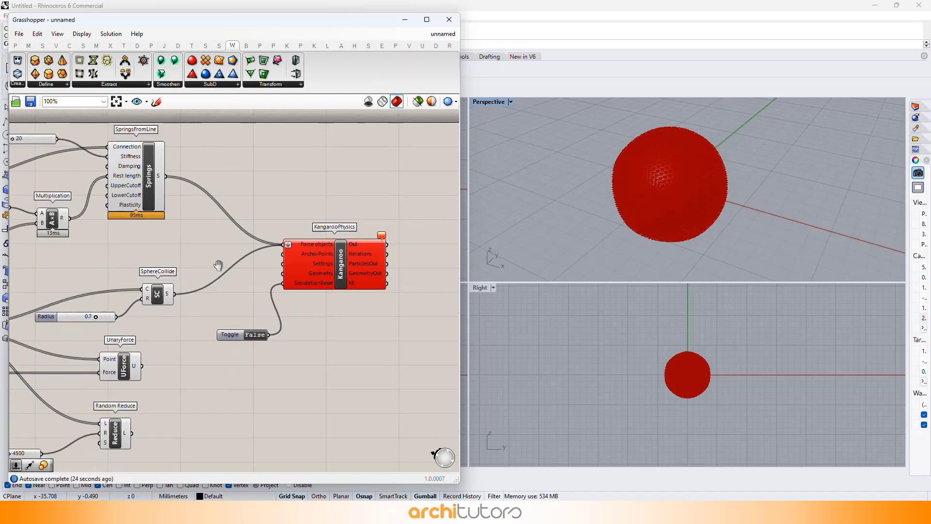
pyautogui.moveTo(167, 342); pyautogui.dragTo(301, 242)
pyautogui.moveTo(145, 362); pyautogui.dragTo(308, 222)
# Step: Read the KangarooPhysics error message and check the springs, collision and force components that feed it
pyautogui.click(378, 252)
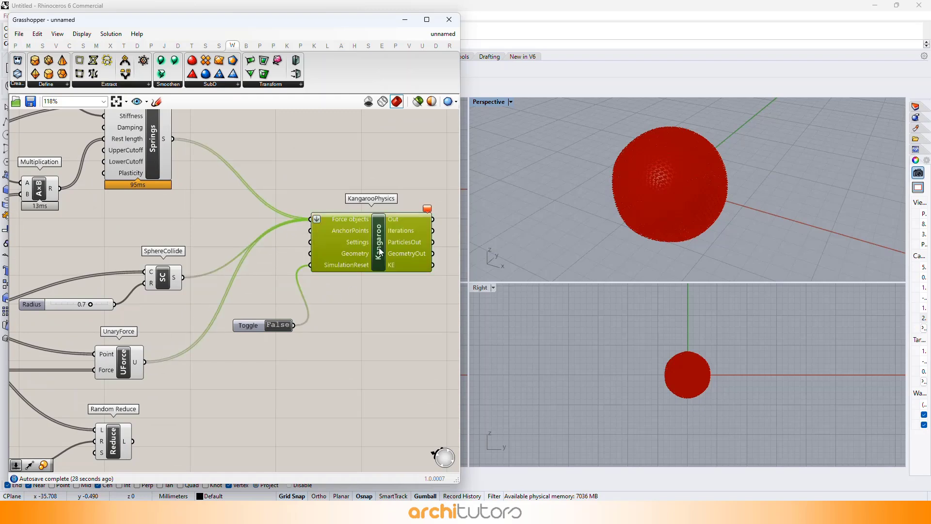
pyautogui.moveTo(432, 214)
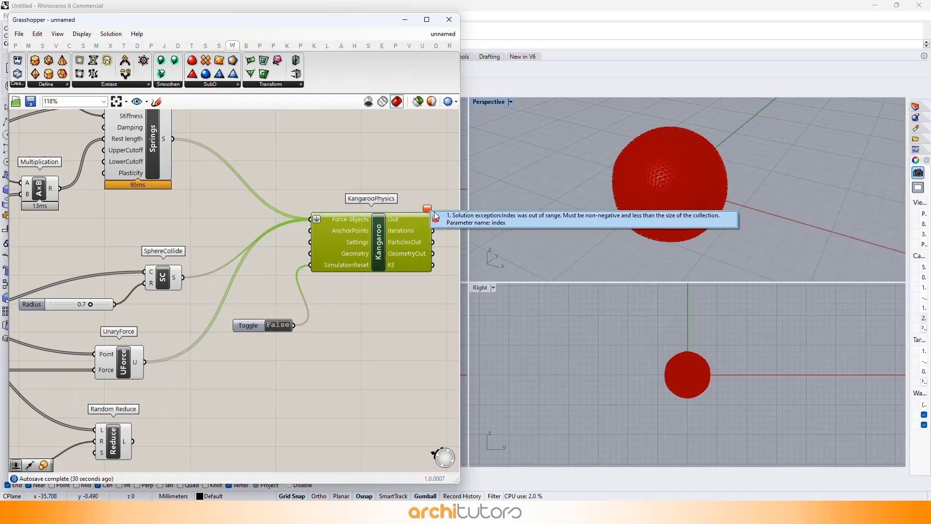
pyautogui.click(300, 175)
pyautogui.moveTo(121, 198); pyautogui.dragTo(263, 224, button='right')
pyautogui.scroll(-2, 266, 225)
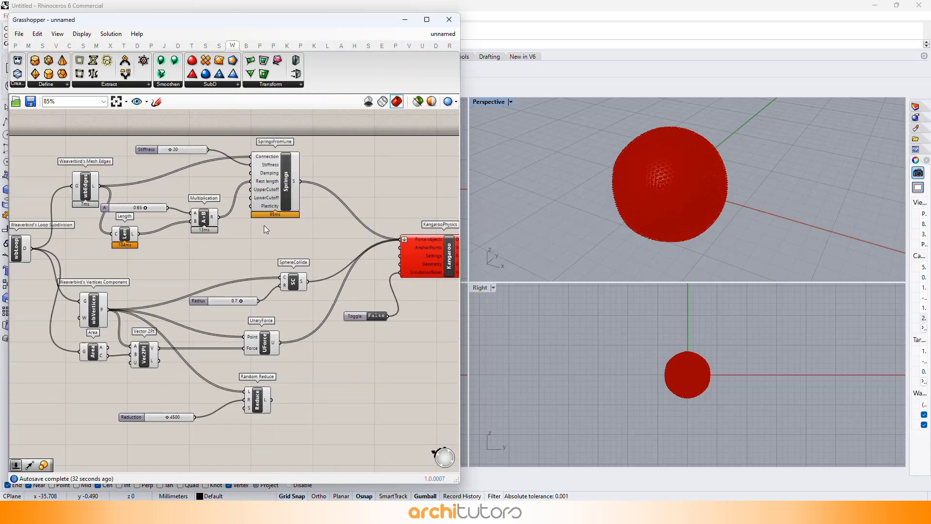
pyautogui.scroll(3, 138, 211)
pyautogui.moveTo(162, 205); pyautogui.dragTo(87, 227, button='right')
pyautogui.scroll(-1, 87, 227)
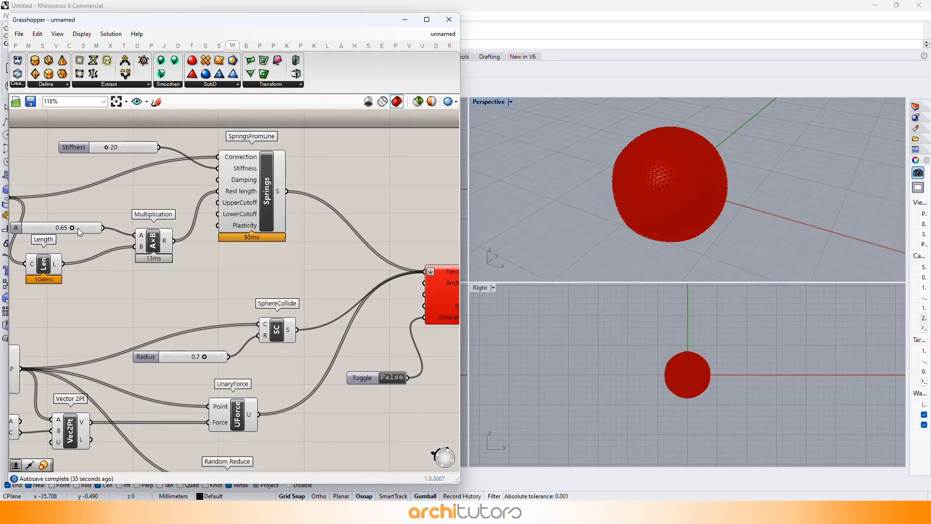
pyautogui.moveTo(69, 230)
pyautogui.mouseDown()
pyautogui.moveTo(38, 229)
pyautogui.moveTo(74, 232)
pyautogui.mouseUp()
pyautogui.scroll(-5, 110, 214)
pyautogui.scroll(6, 42, 259)
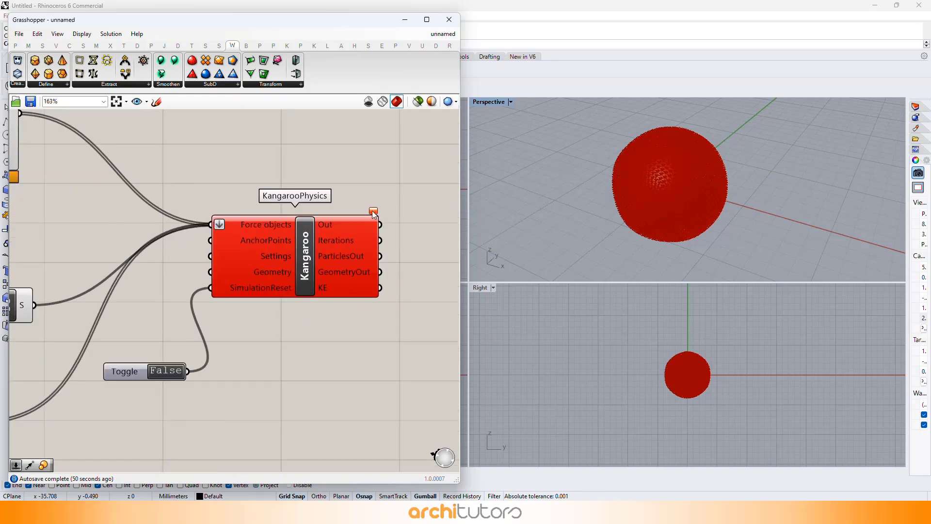
pyautogui.moveTo(373, 213)
# Step: Connect Random Reduce's L output to AnchorPoints and the initial Loop Subdivision's O output to Geometry on KangarooPhysics
pyautogui.scroll(-2, 190, 313)
pyautogui.moveTo(118, 412); pyautogui.dragTo(296, 199)
pyautogui.scroll(-1, 310, 233)
pyautogui.moveTo(283, 230); pyautogui.dragTo(349, 234, button='right')
pyautogui.moveTo(40, 213); pyautogui.dragTo(313, 234)
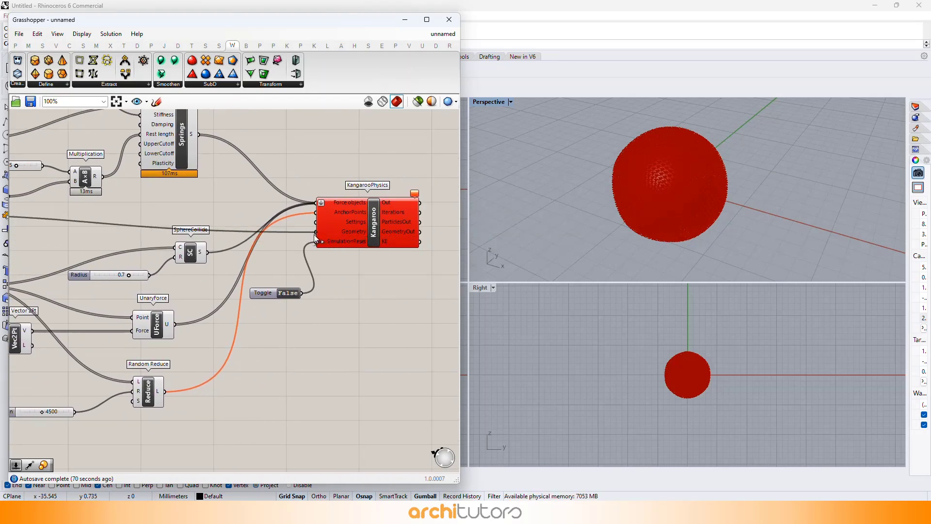
# Step: Add a second Weaverbird's Loop Subdivision component and place it beyond the KangarooPhysics outputs
pyautogui.scroll(2, 364, 250)
pyautogui.moveTo(340, 251); pyautogui.dragTo(217, 259, button='right')
pyautogui.scroll(-1, 217, 259)
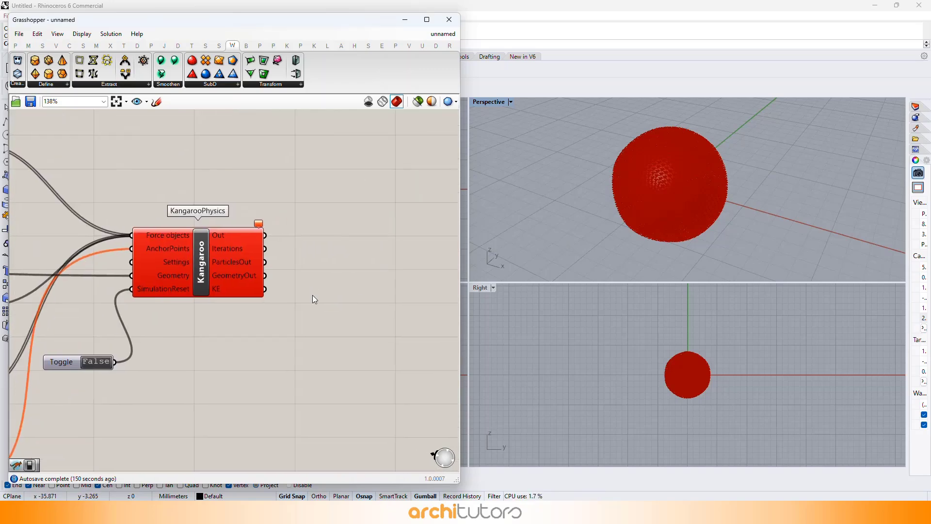
pyautogui.doubleClick(325, 249)
pyautogui.write('wb')
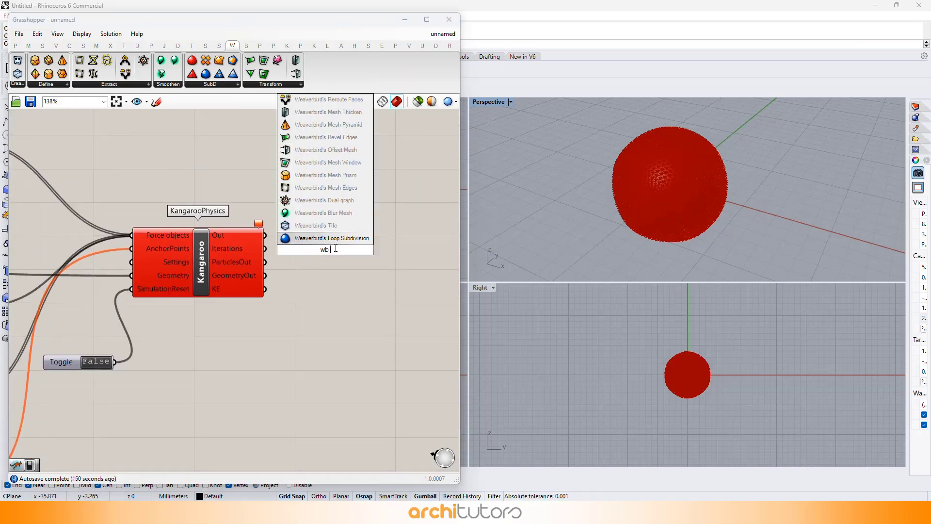
pyautogui.press('Return')
pyautogui.scroll(2, 331, 270)
pyautogui.moveTo(237, 223); pyautogui.dragTo(290, 222)
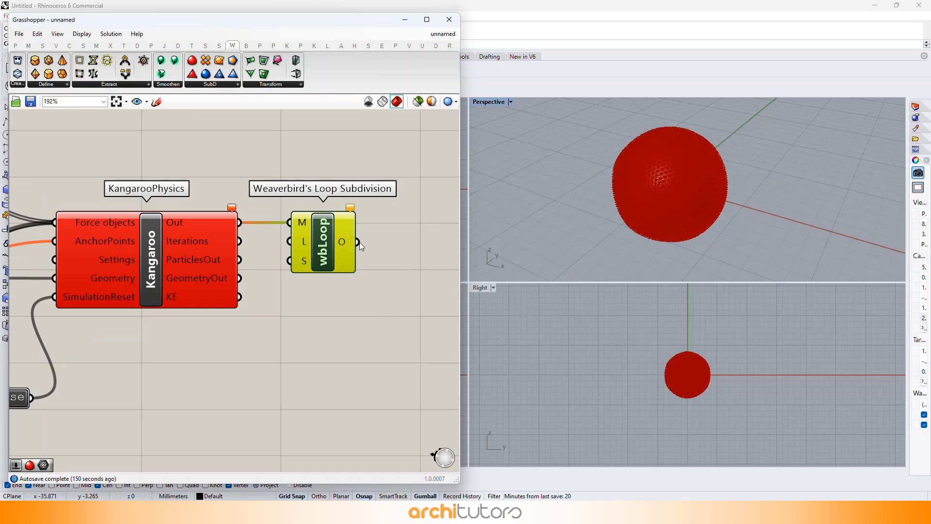
pyautogui.moveTo(344, 243); pyautogui.dragTo(394, 243)
# Step: Create a slider with value 3 for the new Loop Subdivision's L input, and feed its M input from KangarooPhysics' GeometryOut
pyautogui.doubleClick(280, 357)
pyautogui.write('3')
pyautogui.press('Return')
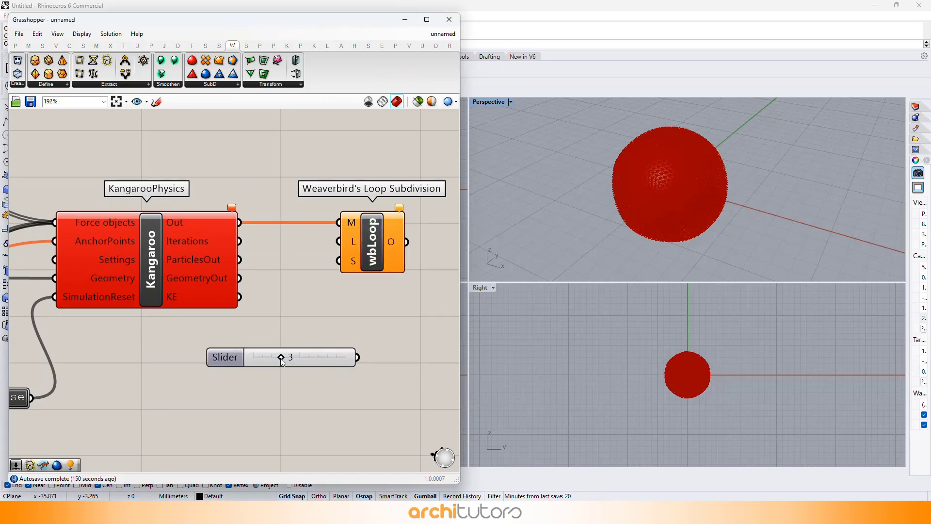
pyautogui.moveTo(329, 226); pyautogui.dragTo(333, 225)
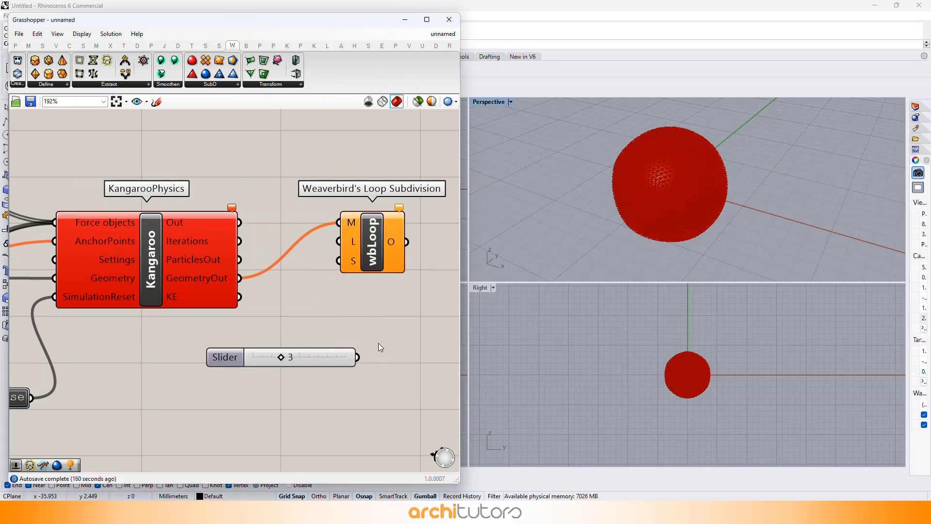
pyautogui.moveTo(359, 357); pyautogui.dragTo(406, 303)
pyautogui.click(402, 323)
# Step: Move the new Loop Subdivision component slightly further away from KangarooPhysics
pyautogui.moveTo(402, 322); pyautogui.dragTo(243, 312, button='right')
pyautogui.scroll(-1, 245, 313)
pyautogui.scroll(2, 285, 292)
pyautogui.scroll(-4, 271, 287)
pyautogui.moveTo(265, 271); pyautogui.dragTo(282, 267, button='right')
pyautogui.scroll(1, 285, 276)
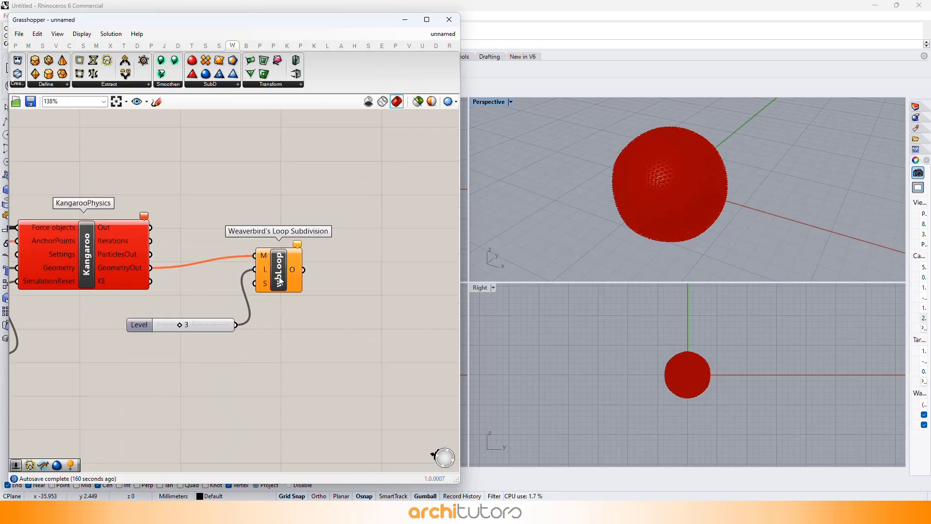
pyautogui.moveTo(285, 287); pyautogui.dragTo(293, 302)
pyautogui.click(326, 292)
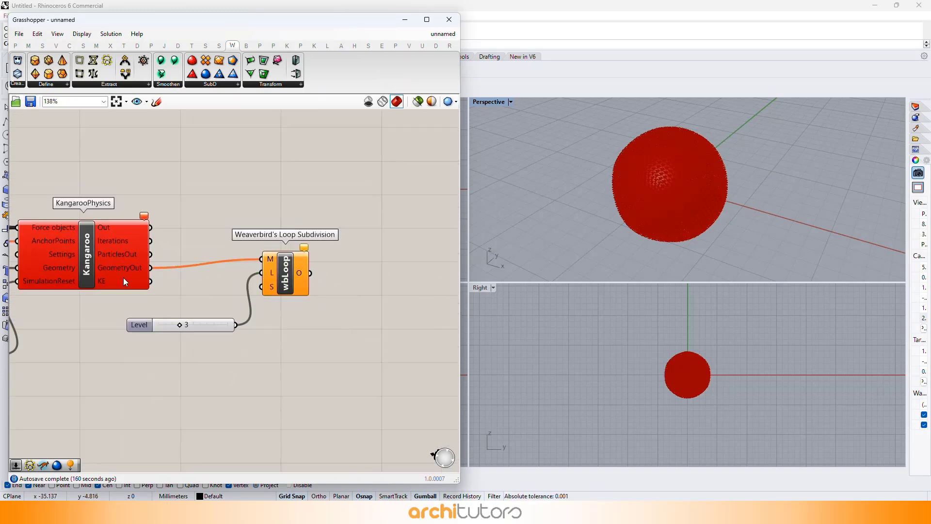
# Step: Set the SimulationReset toggle to True and inspect the sphere in the Perspective viewport
pyautogui.scroll(-1, 183, 230)
pyautogui.moveTo(186, 236); pyautogui.dragTo(327, 232, button='right')
pyautogui.scroll(2, 150, 301)
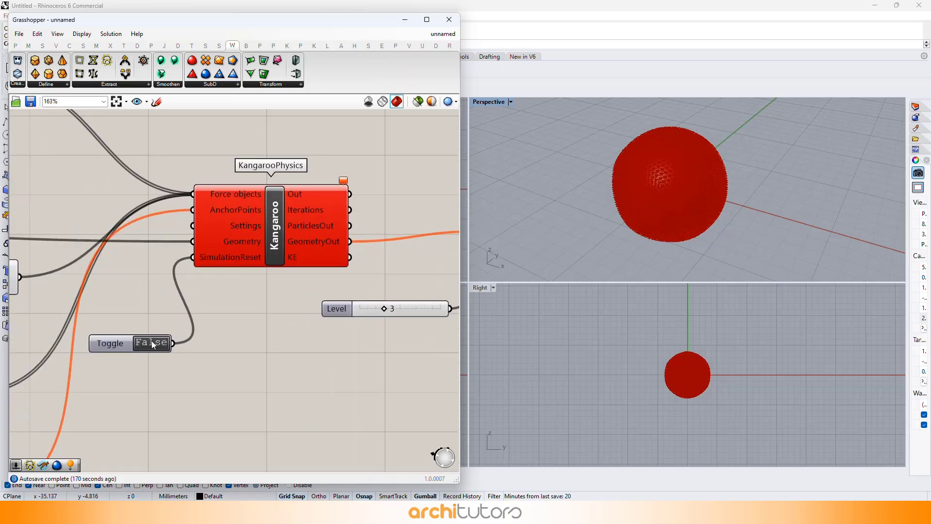
pyautogui.click(152, 342)
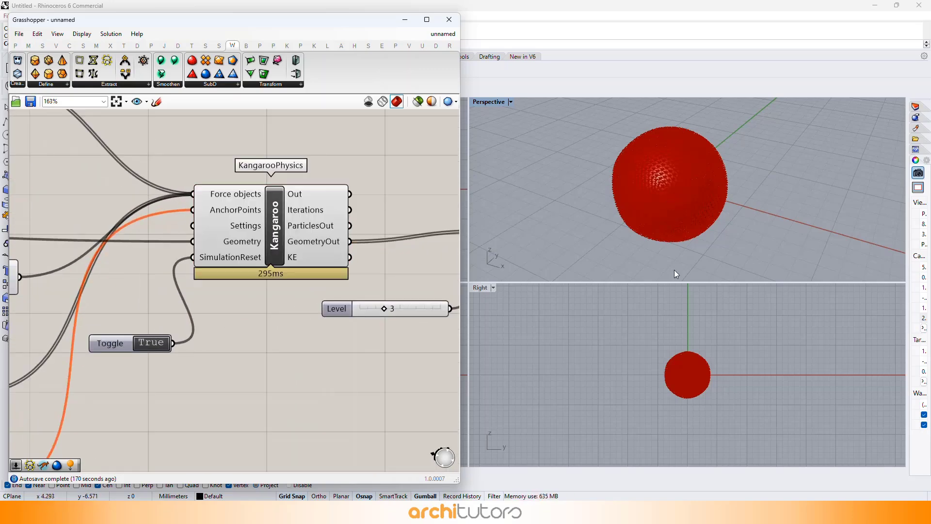
pyautogui.scroll(-7, 703, 179)
pyautogui.scroll(5, 704, 194)
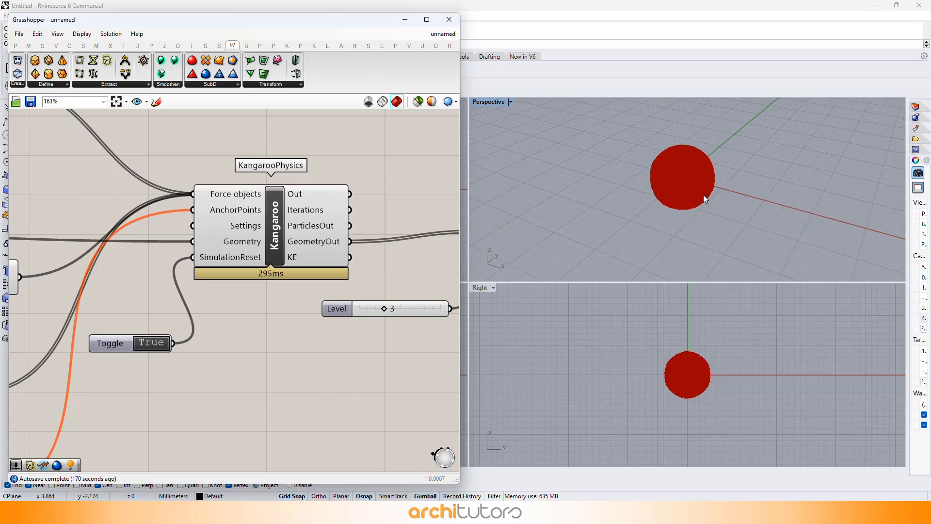
pyautogui.scroll(-2, 708, 223)
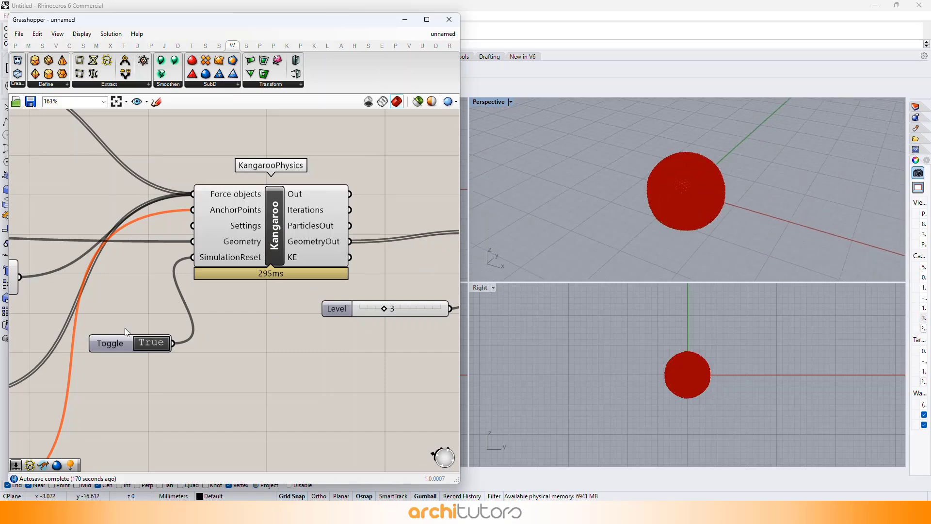
# Step: Set the Random Reduce's Reduction slider to 2780
pyautogui.scroll(-4, 191, 290)
pyautogui.moveTo(50, 315); pyautogui.dragTo(228, 285, button='right')
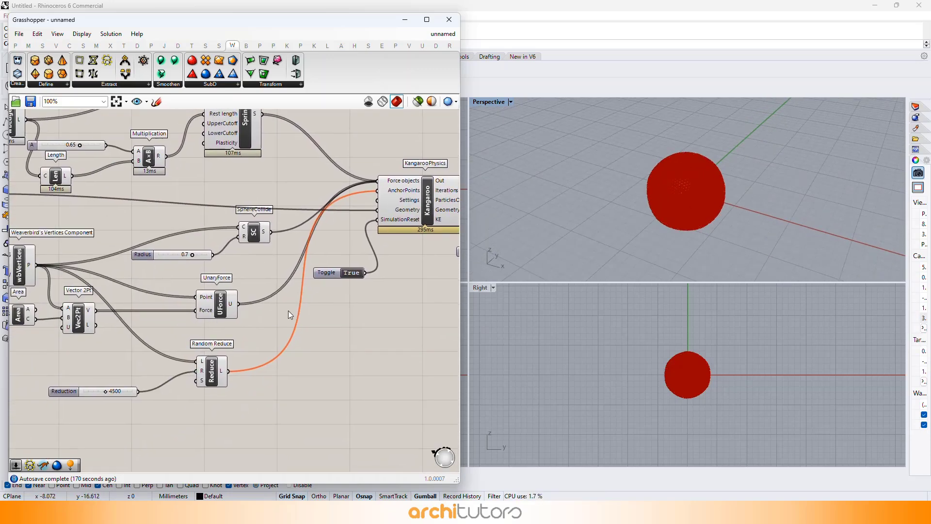
pyautogui.moveTo(270, 315); pyautogui.dragTo(289, 300, button='right')
pyautogui.scroll(3, 115, 382)
pyautogui.moveTo(107, 384); pyautogui.dragTo(101, 384)
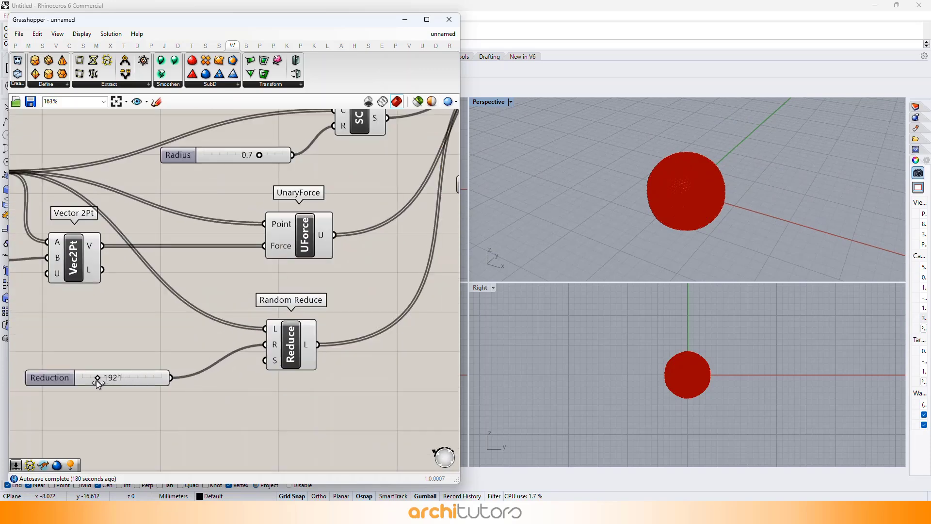
pyautogui.moveTo(104, 377); pyautogui.dragTo(110, 378)
# Step: Try running the simulation by setting the toggle to False, and return it to True
pyautogui.scroll(-3, 247, 278)
pyautogui.moveTo(373, 233); pyautogui.dragTo(289, 265, button='right')
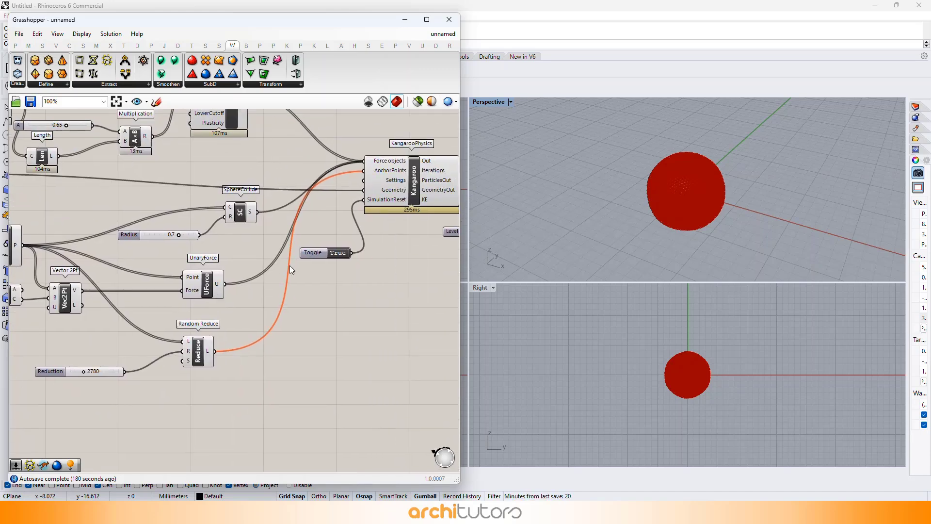
pyautogui.doubleClick(339, 253)
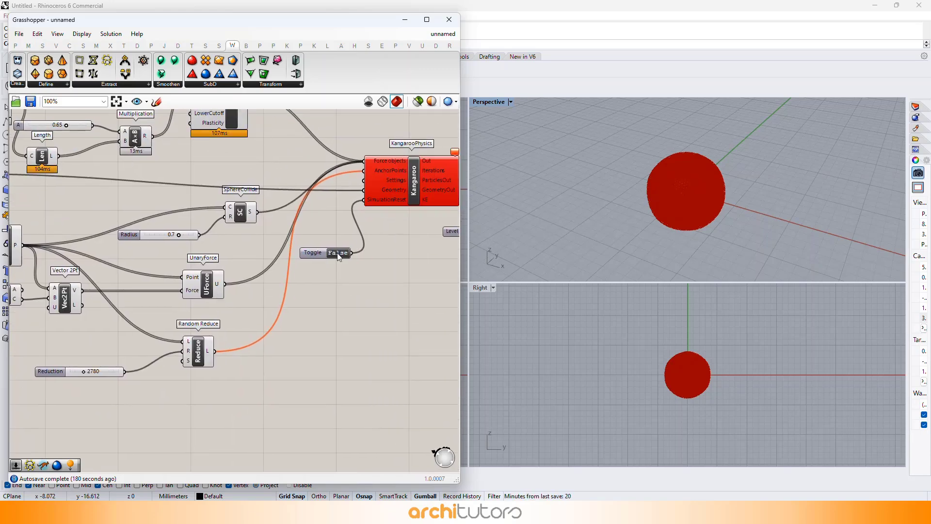
pyautogui.doubleClick(337, 252)
# Step: Set the slider feeding the Multiplication's A input to 0.61
pyautogui.moveTo(338, 221); pyautogui.dragTo(270, 268, button='right')
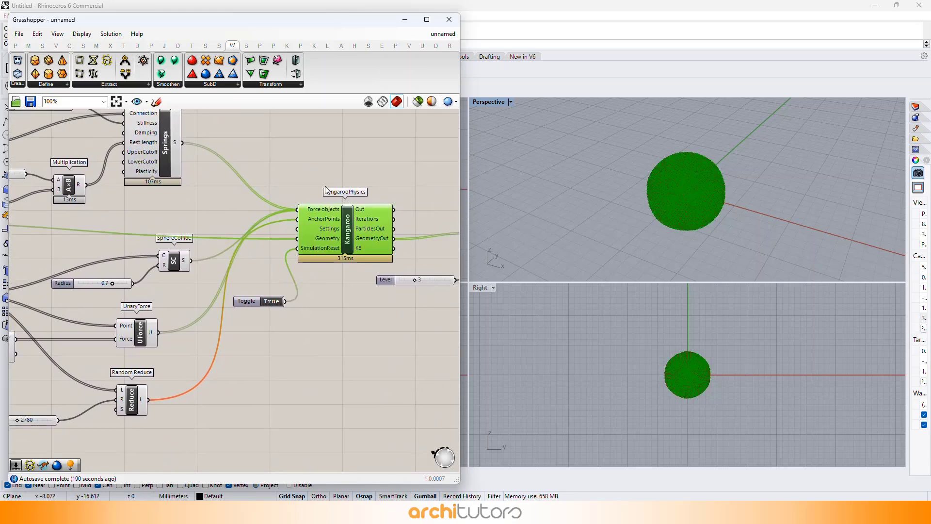
pyautogui.click(228, 225)
pyautogui.moveTo(229, 224); pyautogui.dragTo(229, 260, button='right')
pyautogui.scroll(1, 94, 144)
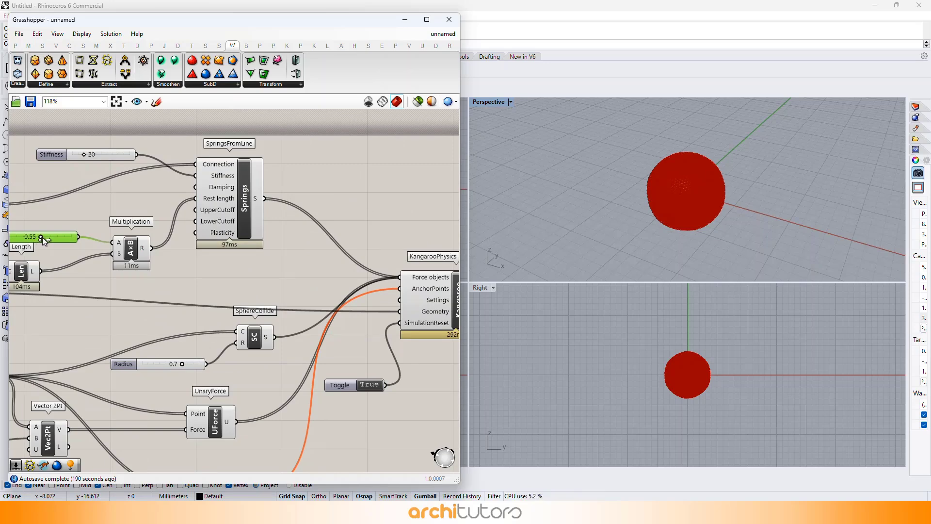
pyautogui.moveTo(43, 237); pyautogui.dragTo(45, 237)
# Step: Flatten the Force objects input of KangarooPhysics again
pyautogui.scroll(2, 378, 269)
pyautogui.scroll(-2, 347, 251)
pyautogui.scroll(3, 369, 259)
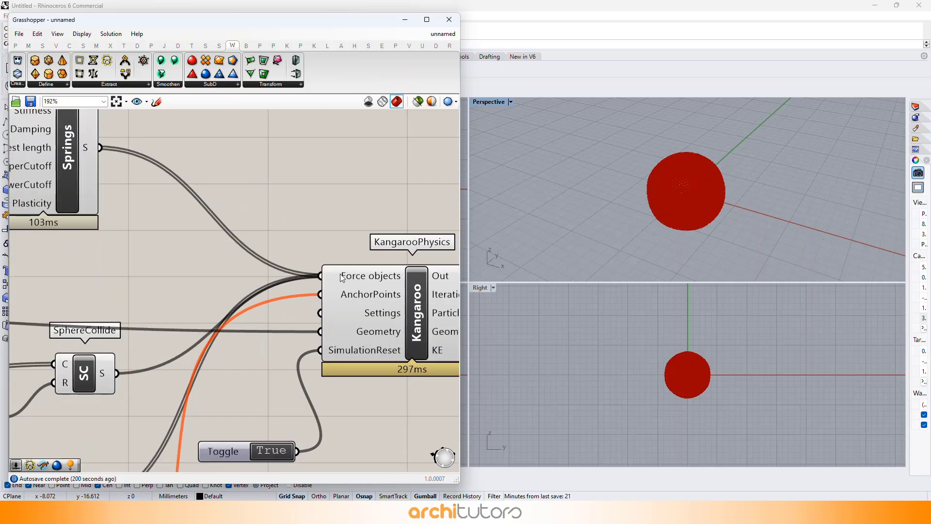
pyautogui.rightClick(341, 275)
pyautogui.click(375, 359)
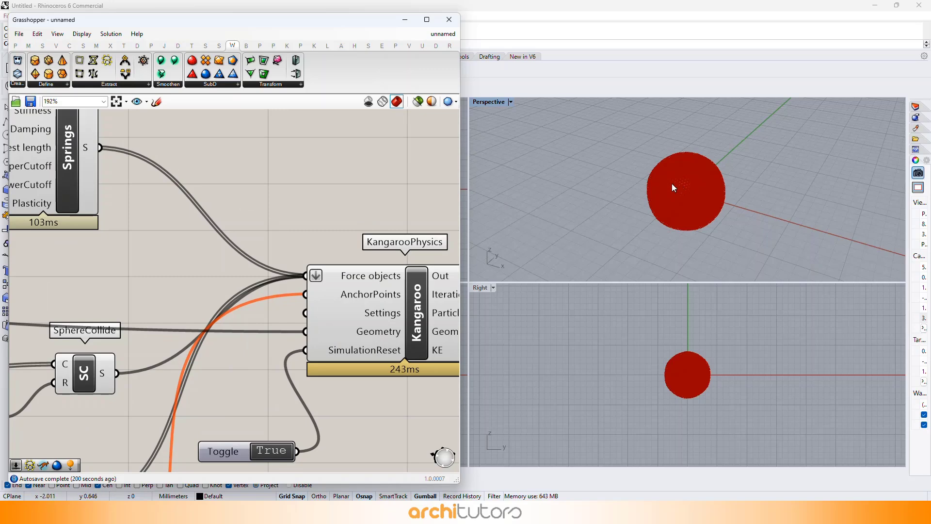
# Step: Run the Kangaroo simulation by setting the SimulationReset toggle to False
pyautogui.scroll(-1, 673, 188)
pyautogui.scroll(-1, 280, 194)
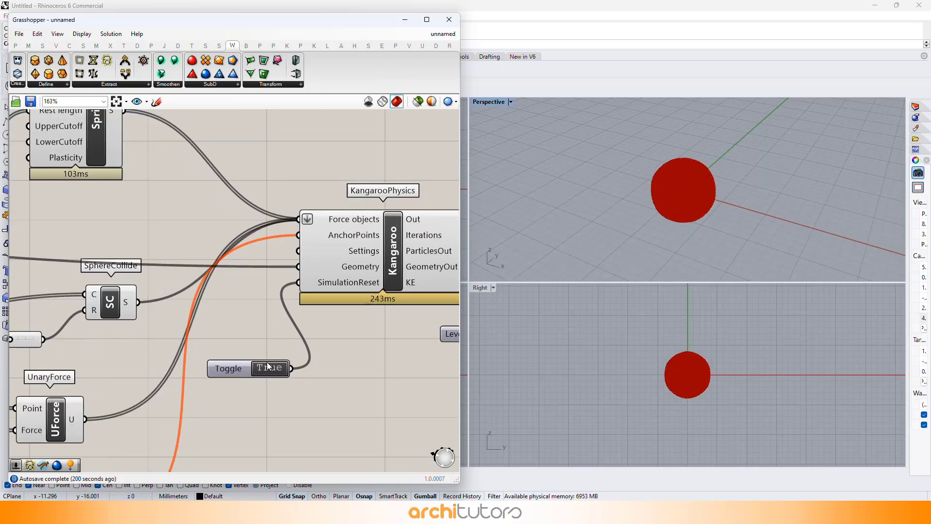
pyautogui.doubleClick(270, 368)
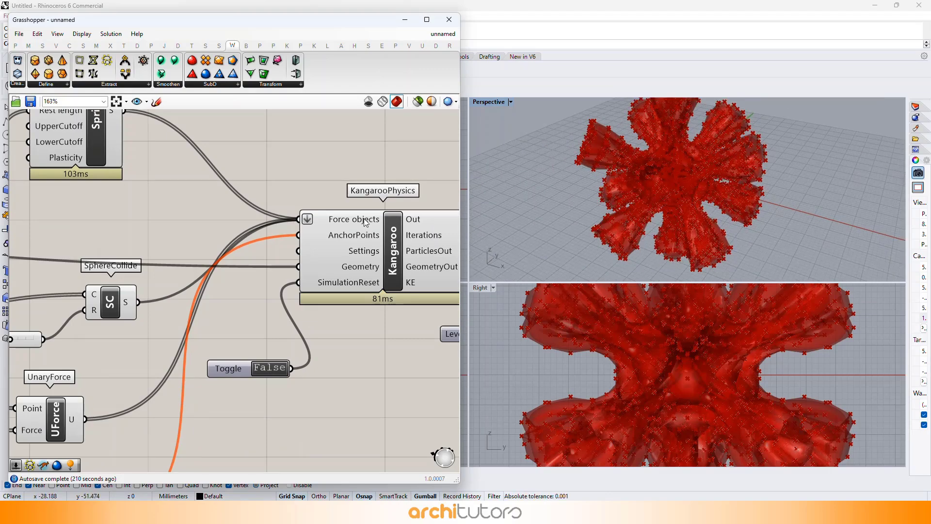
# Step: Turn off the preview of all components up to and including KangarooPhysics, leaving only the final Loop Subdivision previewed
pyautogui.moveTo(301, 182); pyautogui.dragTo(287, 184, button='right')
pyautogui.scroll(-10, 288, 184)
pyautogui.moveTo(310, 157); pyautogui.dragTo(86, 316)
pyautogui.middleClick(138, 303)
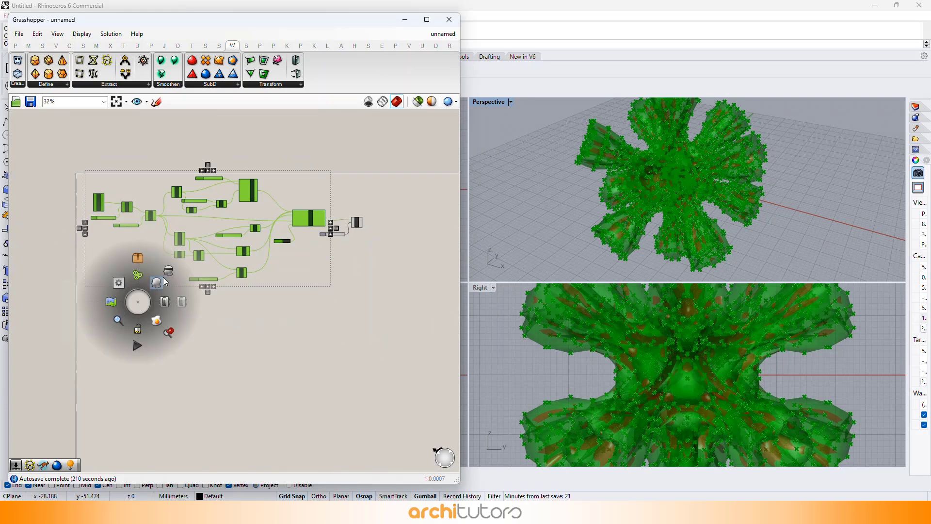
pyautogui.click(163, 281)
pyautogui.click(188, 298)
# Step: Set the Reduction slider to 4213 while the simulation runs and inspect the deformed mesh in the Perspective viewport
pyautogui.scroll(8, 389, 193)
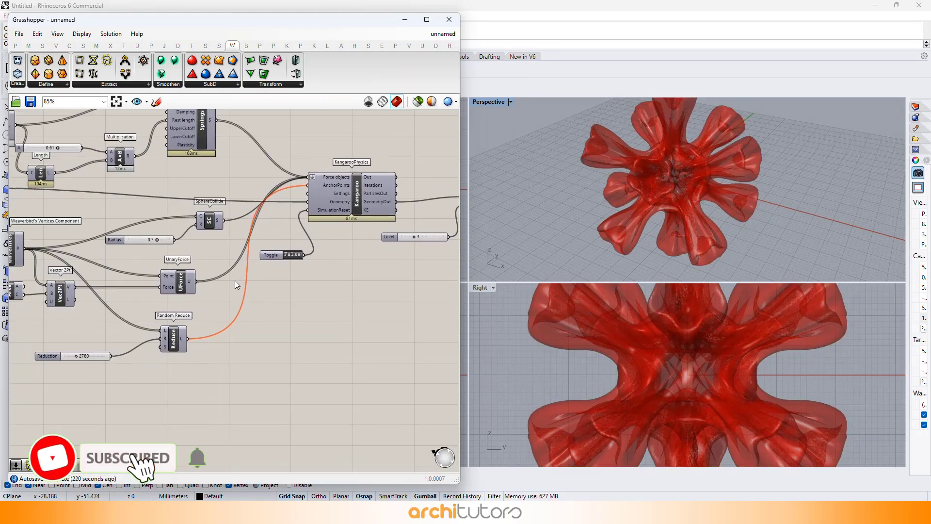
pyautogui.scroll(5, 214, 318)
pyautogui.moveTo(158, 322); pyautogui.dragTo(181, 327)
pyautogui.scroll(-3, 257, 281)
pyautogui.scroll(-5, 679, 161)
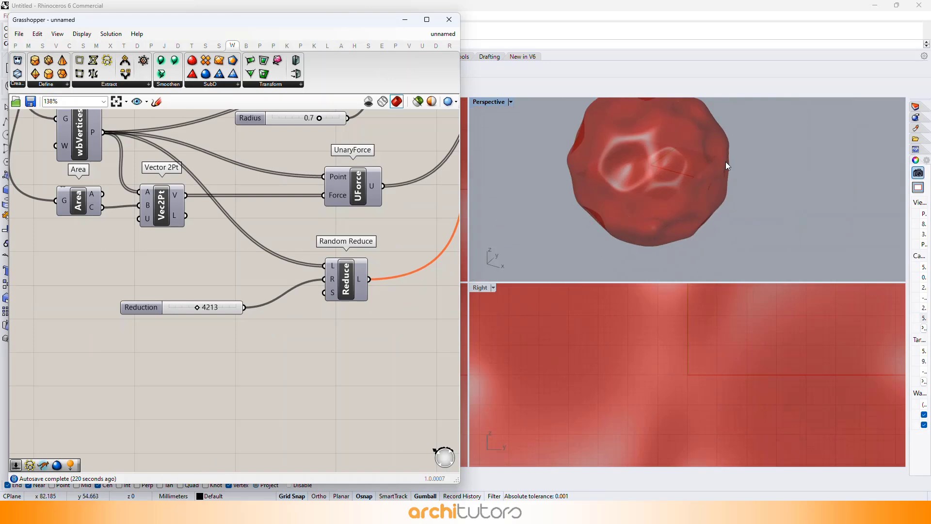
pyautogui.scroll(2, 657, 154)
pyautogui.scroll(-3, 230, 228)
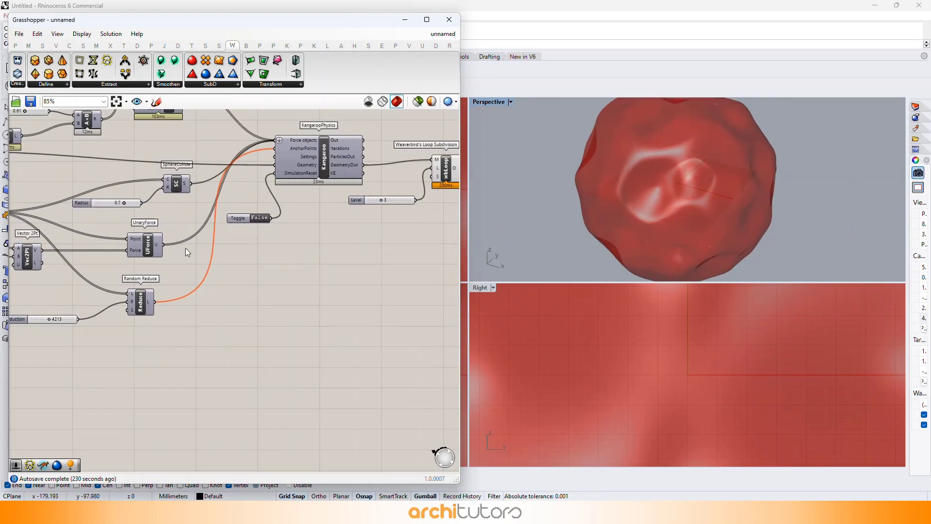
# Step: Restart the Kangaroo simulation by switching the SimulationReset toggle to True and back to False, and view the mesh in the Perspective viewport
pyautogui.scroll(2, 258, 231)
pyautogui.doubleClick(255, 223)
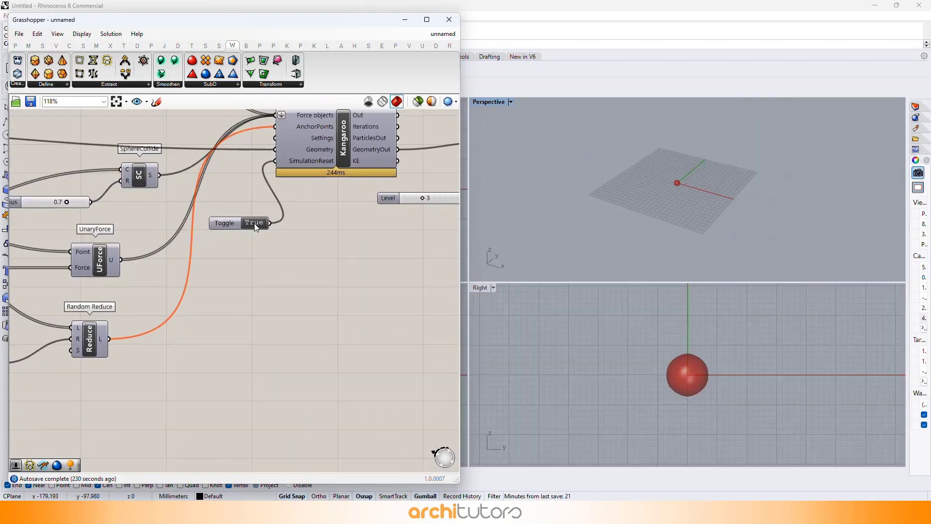
pyautogui.doubleClick(254, 223)
pyautogui.scroll(5, 700, 171)
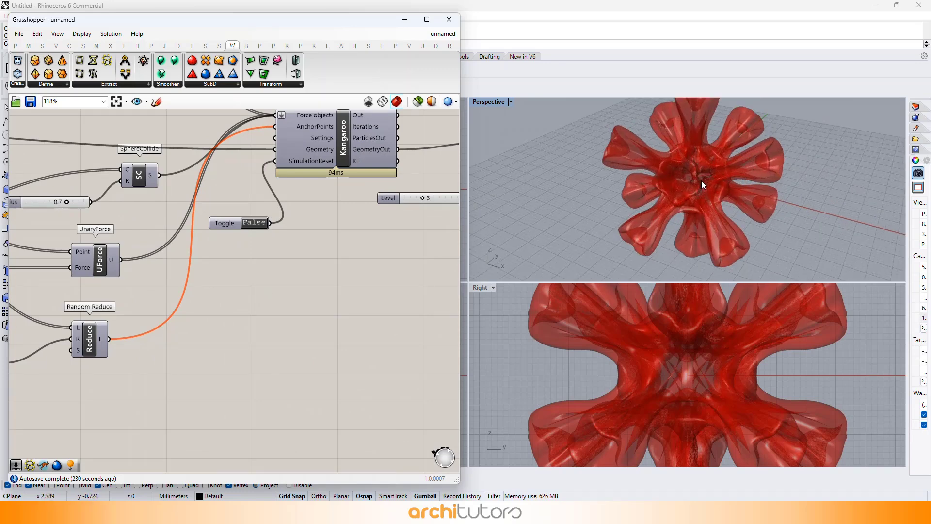
# Step: Set the Reduction slider of Random Reduce to 6476 and restart the simulation with the SimulationReset toggle
pyautogui.moveTo(78, 310); pyautogui.dragTo(257, 284, button='right')
pyautogui.scroll(5, 145, 348)
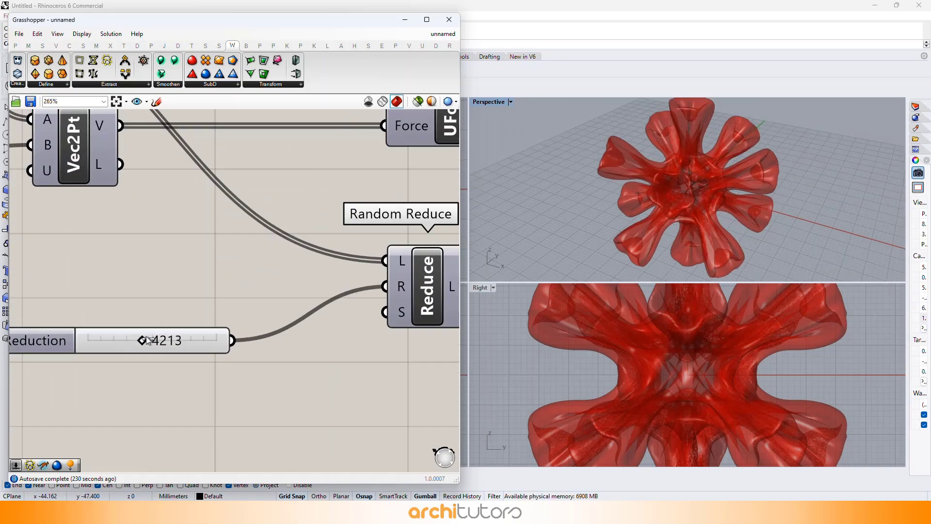
pyautogui.moveTo(141, 345); pyautogui.dragTo(172, 341)
pyautogui.scroll(-4, 173, 316)
pyautogui.moveTo(361, 252); pyautogui.dragTo(225, 282, button='right')
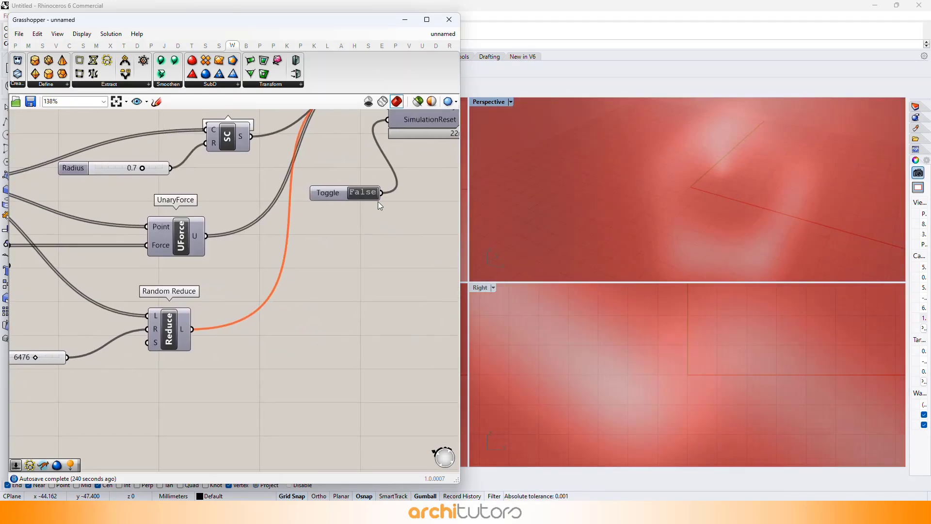
pyautogui.click(365, 194)
pyautogui.click(365, 194)
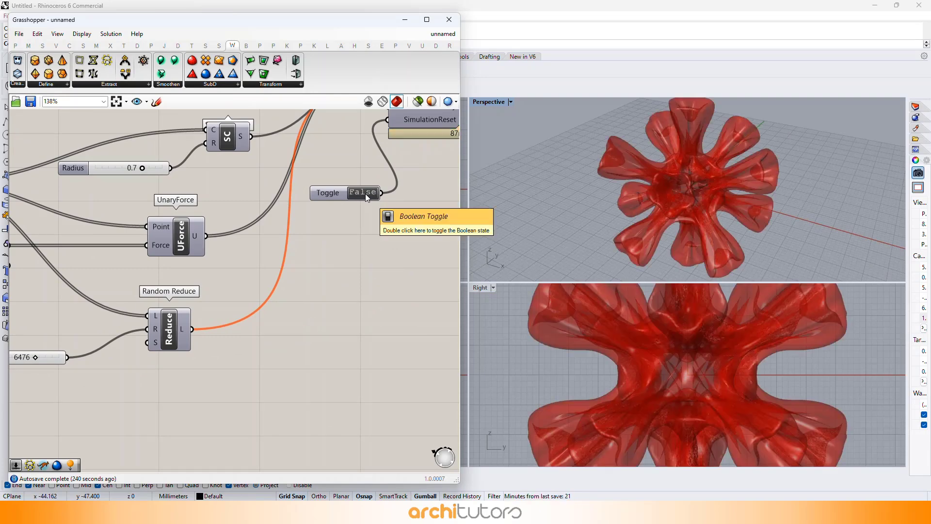
# Step: Lower the Reduction slider to 2039 and restart the simulation with the SimulationReset toggle
pyautogui.moveTo(128, 290); pyautogui.dragTo(202, 278, button='right')
pyautogui.scroll(2, 115, 335)
pyautogui.moveTo(128, 336); pyautogui.dragTo(84, 341)
pyautogui.scroll(-2, 87, 340)
pyautogui.moveTo(279, 243); pyautogui.dragTo(222, 262, button='right')
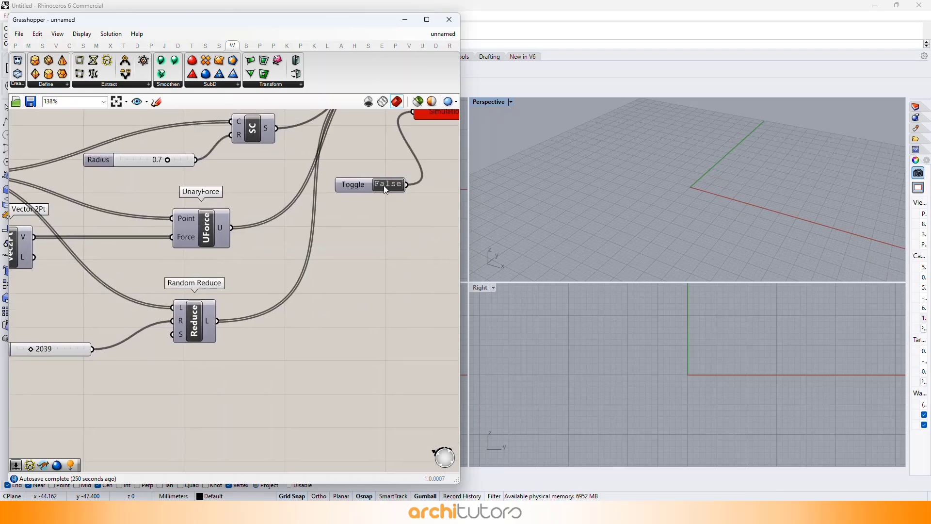
pyautogui.doubleClick(385, 186)
# Step: Set the Reduction slider to 3129, inspect the mesh in the Perspective viewport, and lower the slider slightly
pyautogui.moveTo(118, 315); pyautogui.dragTo(211, 301, button='right')
pyautogui.scroll(5, 104, 340)
pyautogui.moveTo(98, 342); pyautogui.dragTo(120, 342)
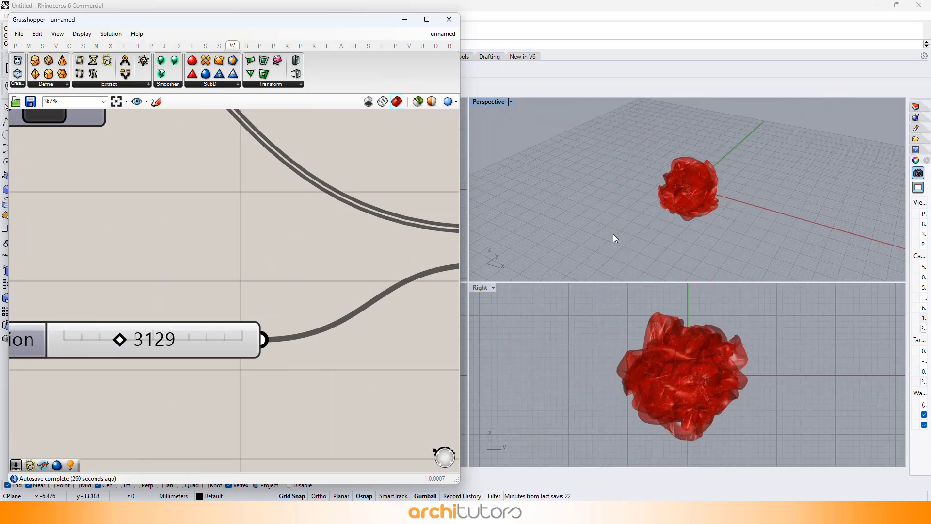
pyautogui.scroll(5, 700, 183)
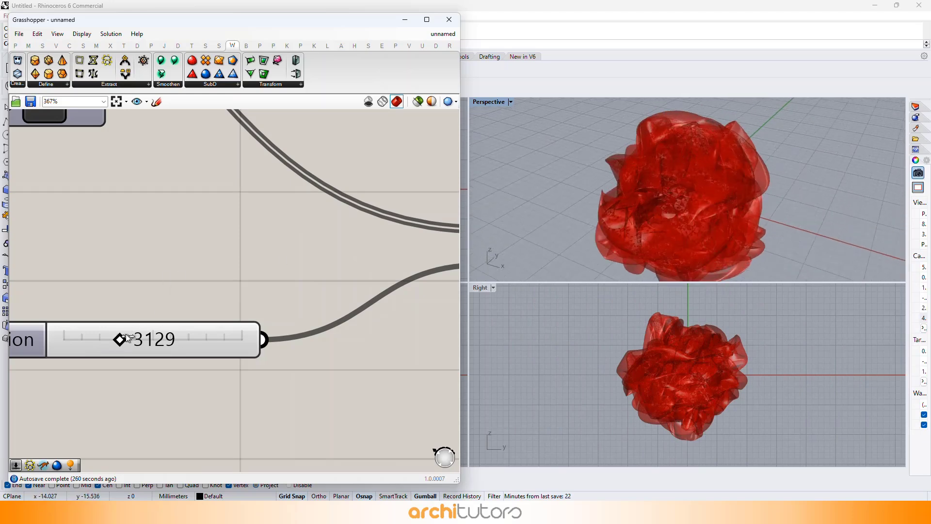
pyautogui.moveTo(128, 339); pyautogui.dragTo(106, 345)
# Step: Set the A slider that multiplies the edge lengths for the springs' rest length to 0.65
pyautogui.scroll(-5, 154, 292)
pyautogui.moveTo(204, 191); pyautogui.dragTo(155, 348, button='right')
pyautogui.moveTo(204, 243); pyautogui.dragTo(316, 350, button='right')
pyautogui.scroll(1, 176, 242)
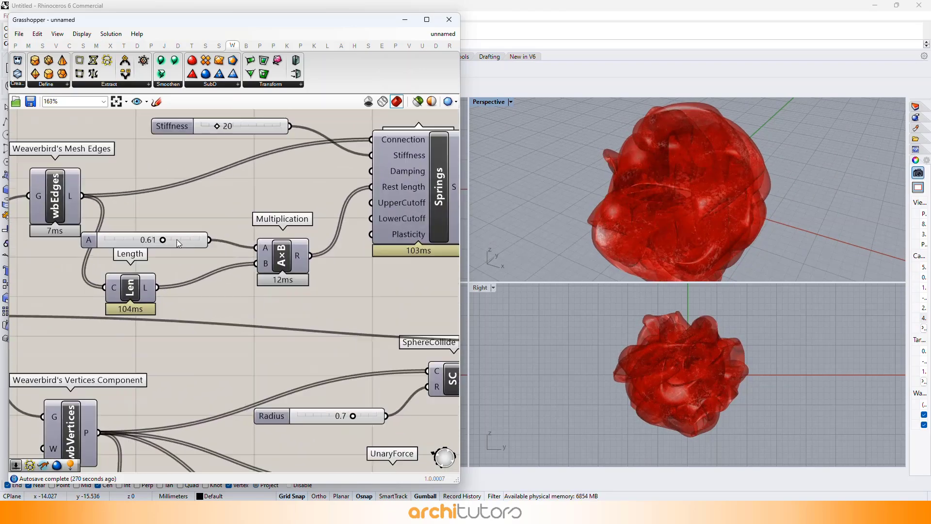
pyautogui.doubleClick(177, 238)
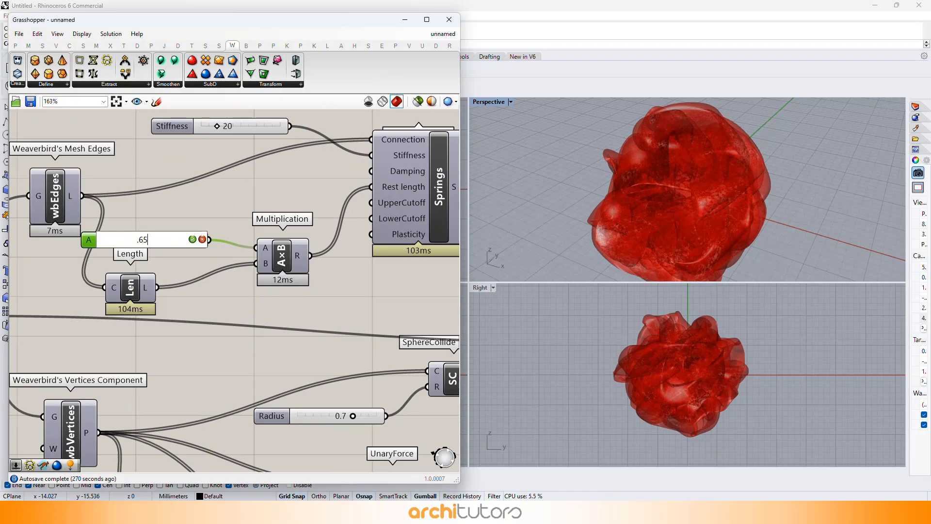
pyautogui.press('Return')
pyautogui.click(219, 298)
# Step: Add a Custom Preview component beside Weaverbird's Loop Subdivision and connect the subdivided mesh output to it
pyautogui.scroll(-5, 220, 297)
pyautogui.moveTo(292, 277); pyautogui.dragTo(197, 232, button='right')
pyautogui.moveTo(444, 268); pyautogui.dragTo(206, 278, button='right')
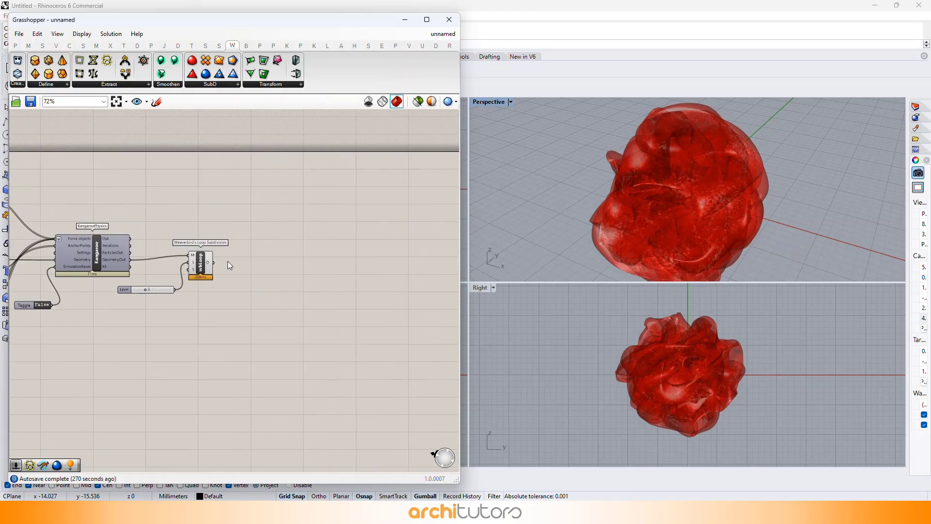
pyautogui.scroll(5, 233, 275)
pyautogui.doubleClick(234, 272)
pyautogui.write('cu')
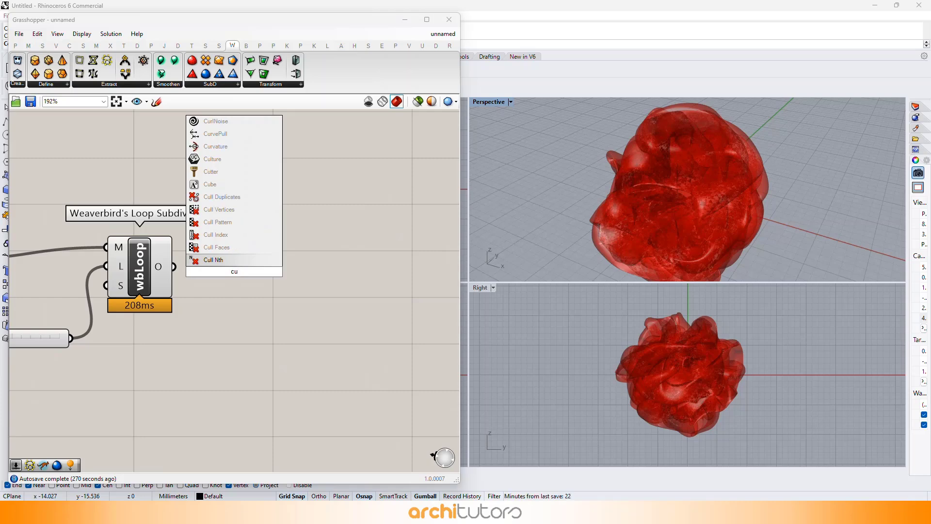
pyautogui.write('s')
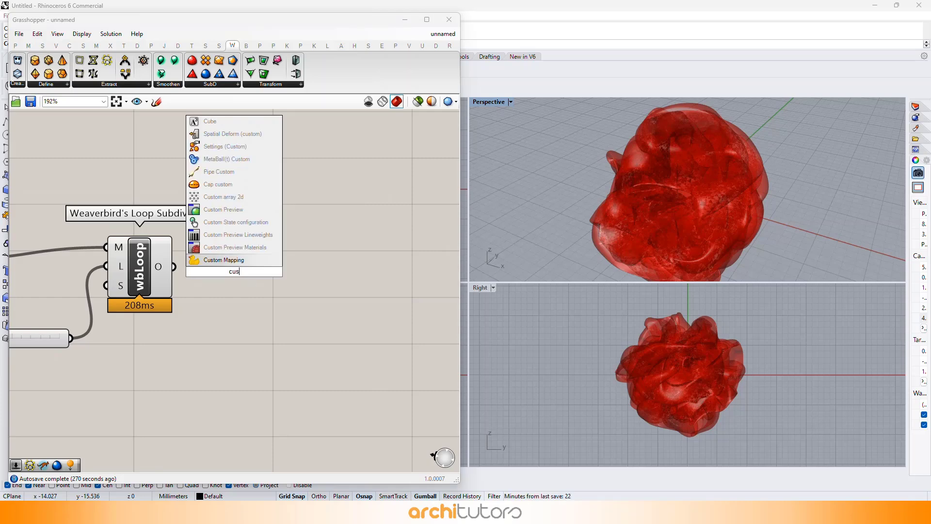
pyautogui.click(223, 209)
pyautogui.moveTo(175, 266); pyautogui.dragTo(221, 268)
# Step: Turn off the preview of the Loop Subdivision component so that only the Custom Preview displays the mesh
pyautogui.moveTo(166, 162); pyautogui.dragTo(60, 341)
pyautogui.middleClick(141, 339)
pyautogui.click(172, 314)
pyautogui.click(279, 316)
# Step: Set the Reduction slider to 2863 and restart the simulation with the SimulationReset toggle
pyautogui.scroll(-2, 286, 316)
pyautogui.scroll(-1, 289, 318)
pyautogui.moveTo(152, 313); pyautogui.dragTo(240, 265, button='right')
pyautogui.moveTo(165, 285); pyautogui.dragTo(315, 271, button='right')
pyautogui.moveTo(118, 292); pyautogui.dragTo(260, 267, button='right')
pyautogui.moveTo(72, 364); pyautogui.dragTo(124, 368, button='right')
pyautogui.scroll(3, 124, 369)
pyautogui.moveTo(138, 382); pyautogui.dragTo(135, 383)
pyautogui.scroll(-2, 139, 383)
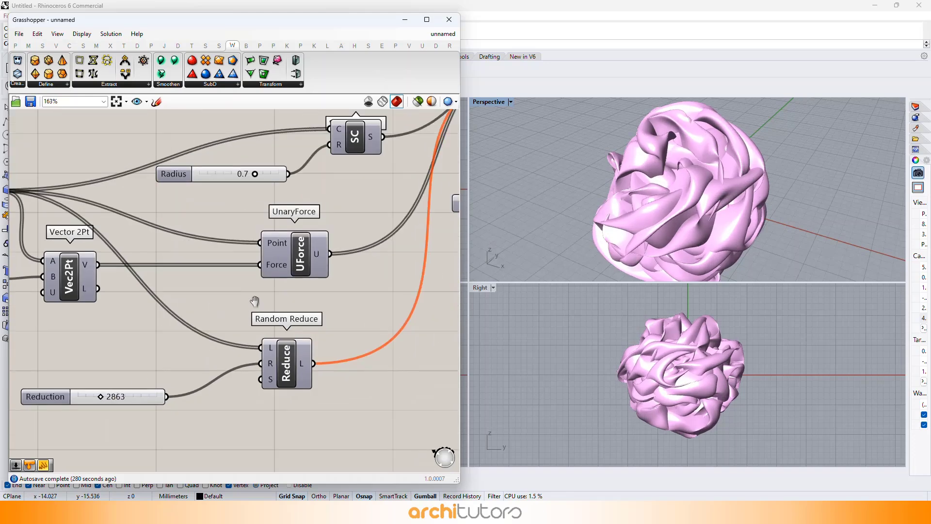
pyautogui.scroll(-2, 139, 383)
pyautogui.click(343, 262)
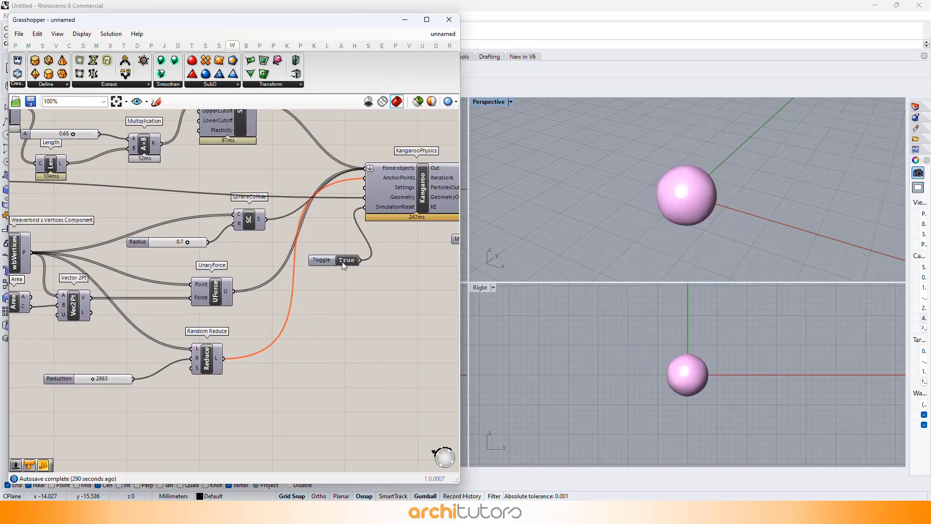
pyautogui.click(343, 262)
# Step: Set the Reduction slider to 2429 and restart the simulation with the SimulationReset toggle
pyautogui.scroll(-4, 701, 179)
pyautogui.scroll(2, 123, 374)
pyautogui.moveTo(113, 374); pyautogui.dragTo(112, 374)
pyautogui.scroll(-3, 134, 343)
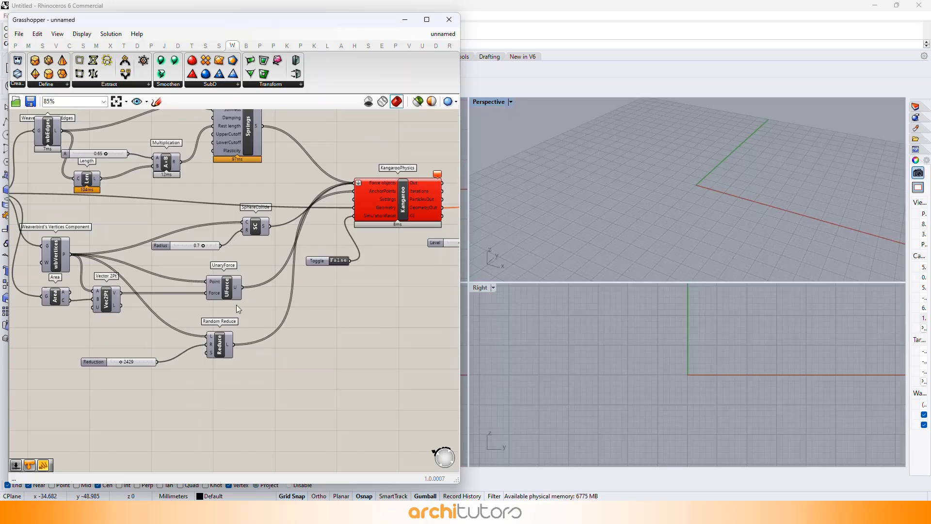
pyautogui.doubleClick(340, 259)
pyautogui.scroll(4, 103, 363)
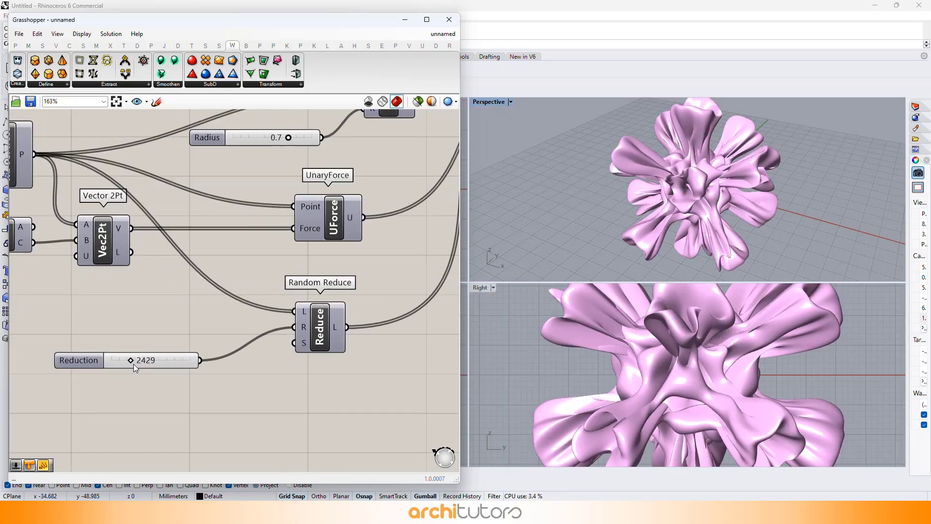
# Step: Adjust the Reduction slider to 2795 while the simulation runs and inspect the mesh in the Right and Perspective viewports
pyautogui.moveTo(127, 360); pyautogui.dragTo(139, 362)
pyautogui.moveTo(148, 361)
pyautogui.mouseDown()
pyautogui.moveTo(197, 360)
pyautogui.moveTo(124, 357)
pyautogui.moveTo(132, 356)
pyautogui.mouseUp()
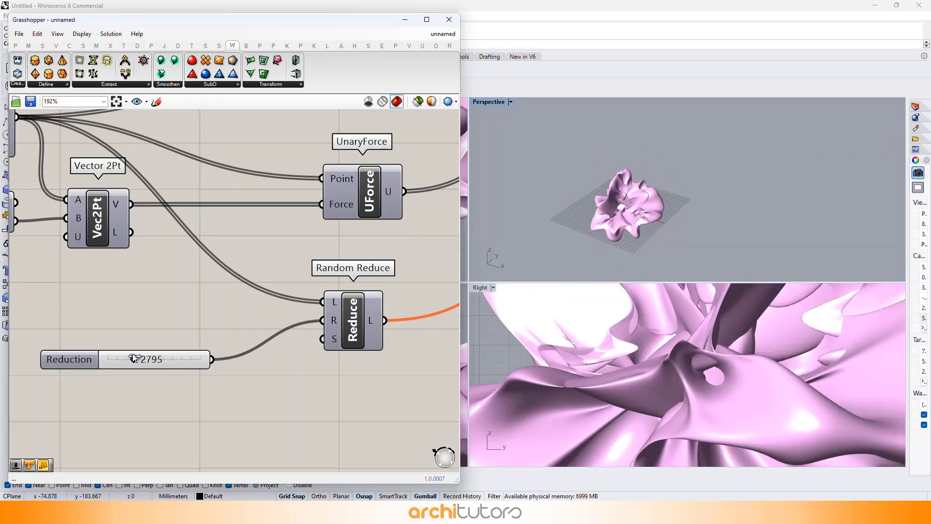
pyautogui.scroll(-5, 694, 352)
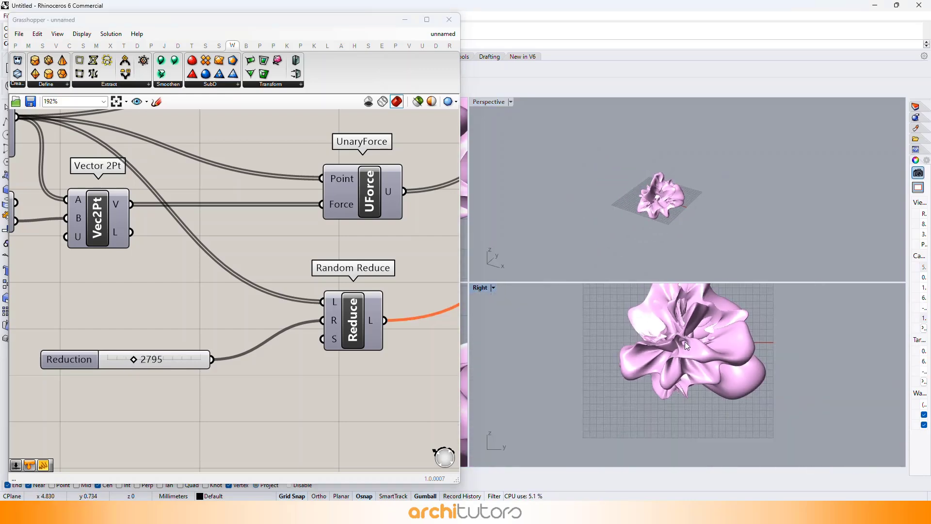
pyautogui.scroll(-3, 697, 313)
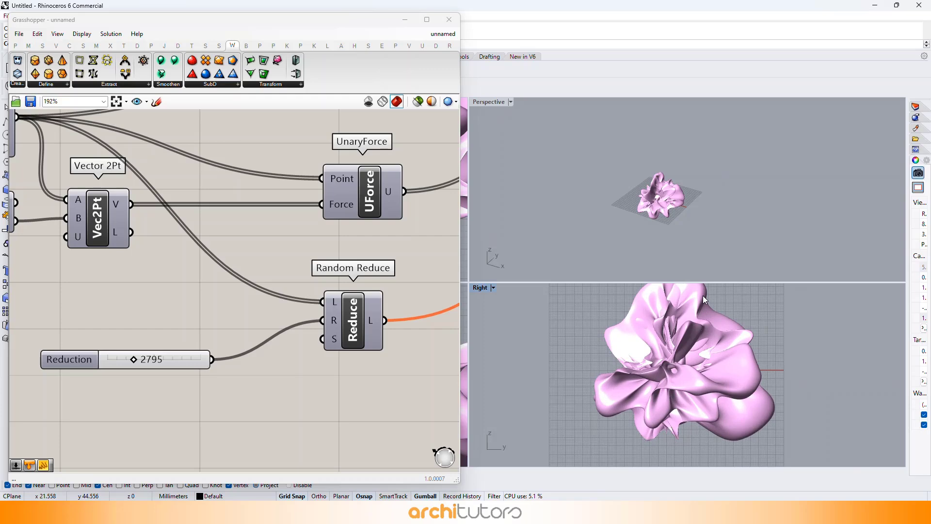
pyautogui.scroll(2, 674, 193)
pyautogui.scroll(4, 674, 194)
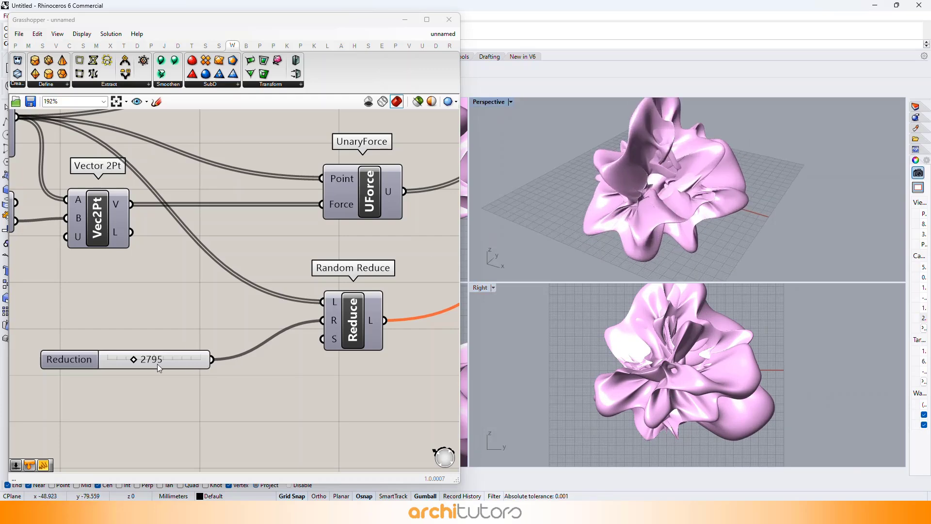
# Step: Raise the Reduction slider to 6345, inspect the crumpled mesh in the viewports, and raise the slider further to 8172
pyautogui.moveTo(133, 358); pyautogui.dragTo(167, 359)
pyautogui.scroll(3, 615, 252)
pyautogui.scroll(3, 615, 253)
pyautogui.scroll(-2, 674, 243)
pyautogui.scroll(3, 699, 150)
pyautogui.scroll(2, 680, 241)
pyautogui.scroll(4, 671, 388)
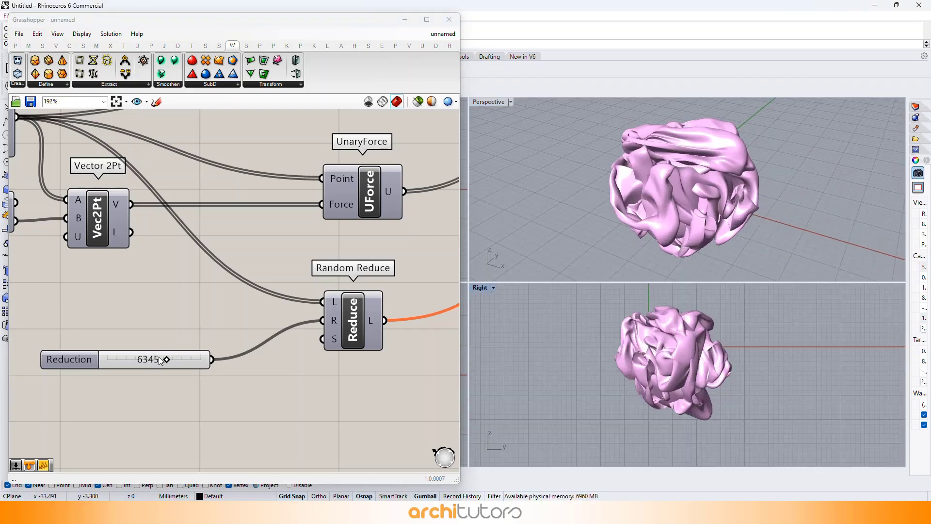
pyautogui.moveTo(171, 359); pyautogui.dragTo(185, 360)
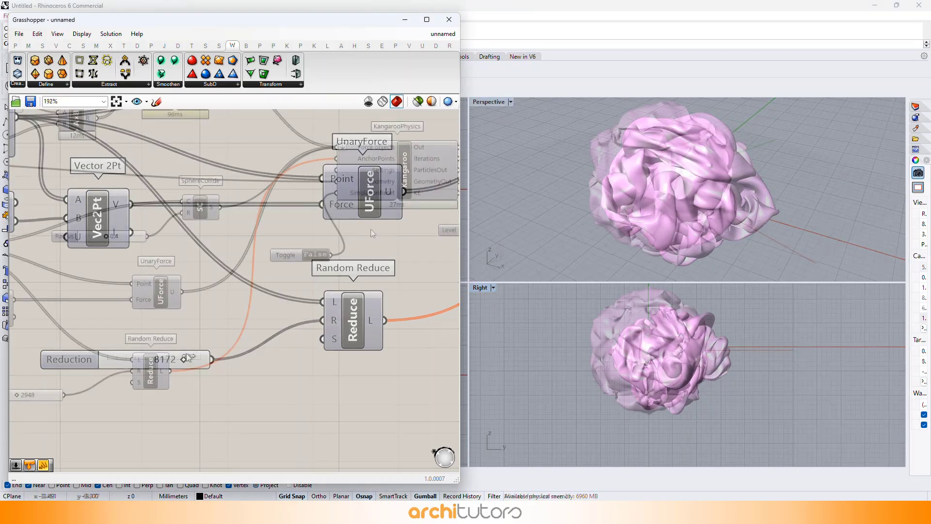
# Step: Set the SimulationReset toggle to True and add a Timer component linked to KangarooPhysics
pyautogui.moveTo(370, 229); pyautogui.dragTo(301, 275)
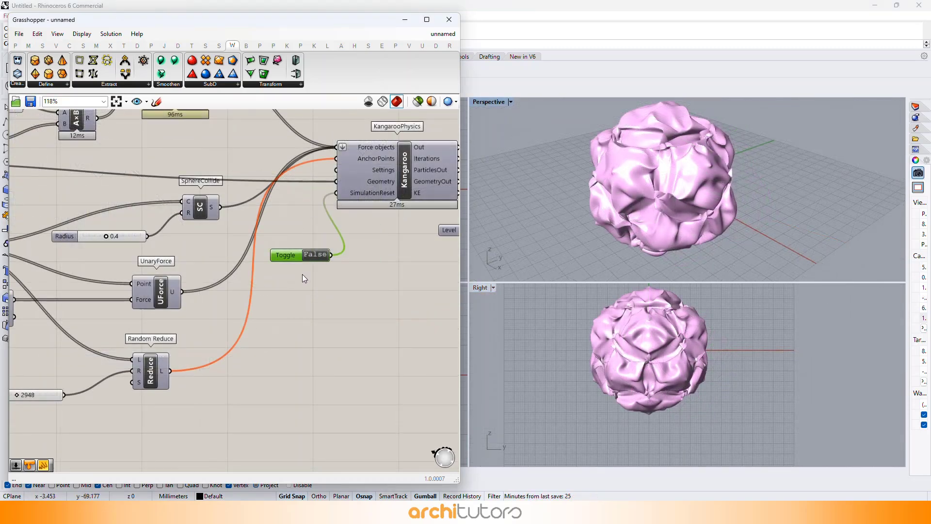
pyautogui.doubleClick(321, 255)
pyautogui.scroll(1, 322, 256)
pyautogui.click(283, 316)
pyautogui.doubleClick(283, 317)
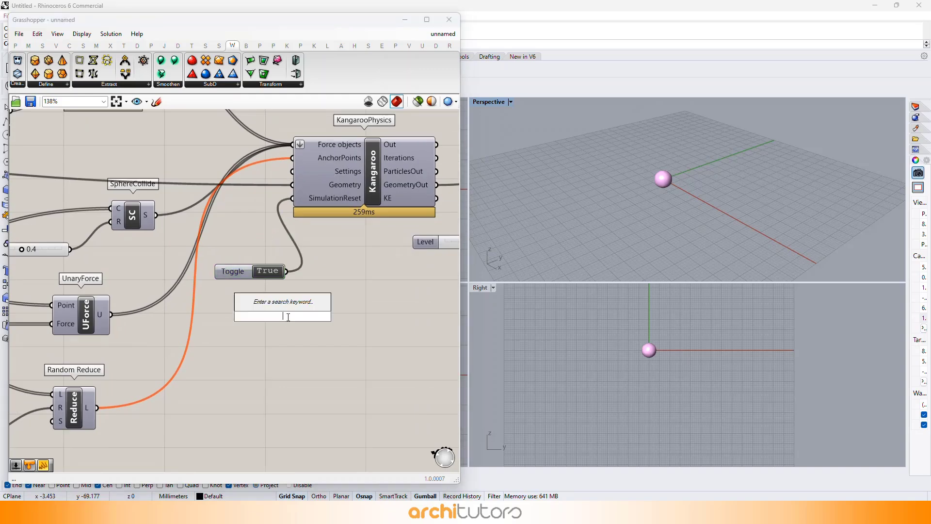
pyautogui.write('tim')
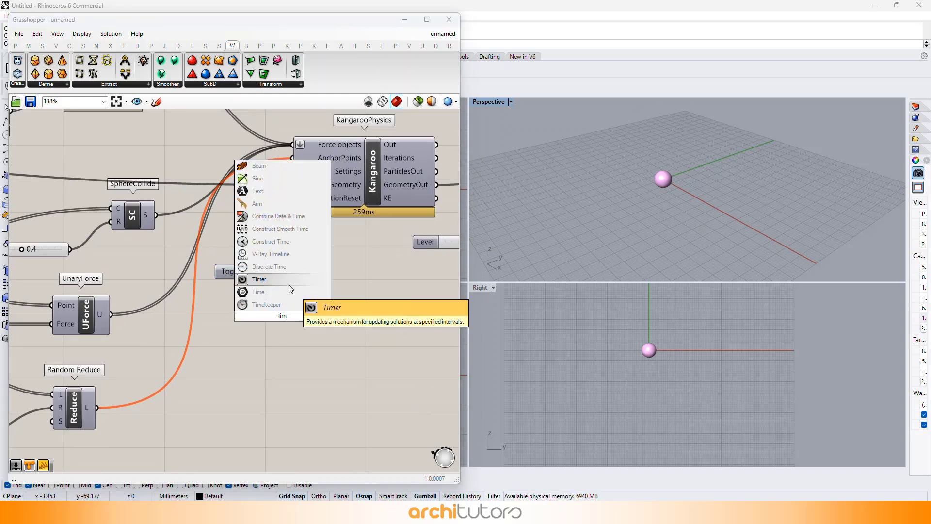
pyautogui.click(289, 284)
pyautogui.moveTo(313, 316); pyautogui.dragTo(374, 217)
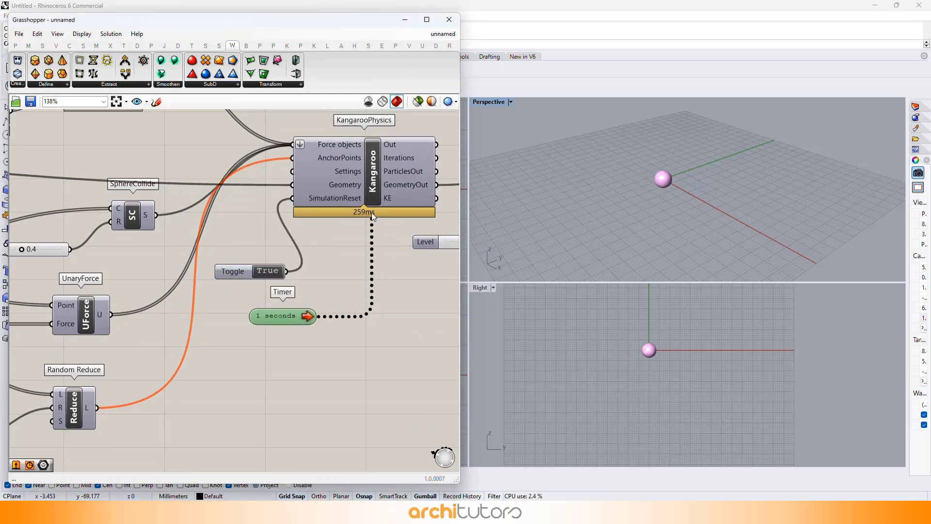
pyautogui.moveTo(303, 325); pyautogui.dragTo(308, 340)
pyautogui.moveTo(311, 333); pyautogui.dragTo(373, 175)
pyautogui.scroll(4, 648, 183)
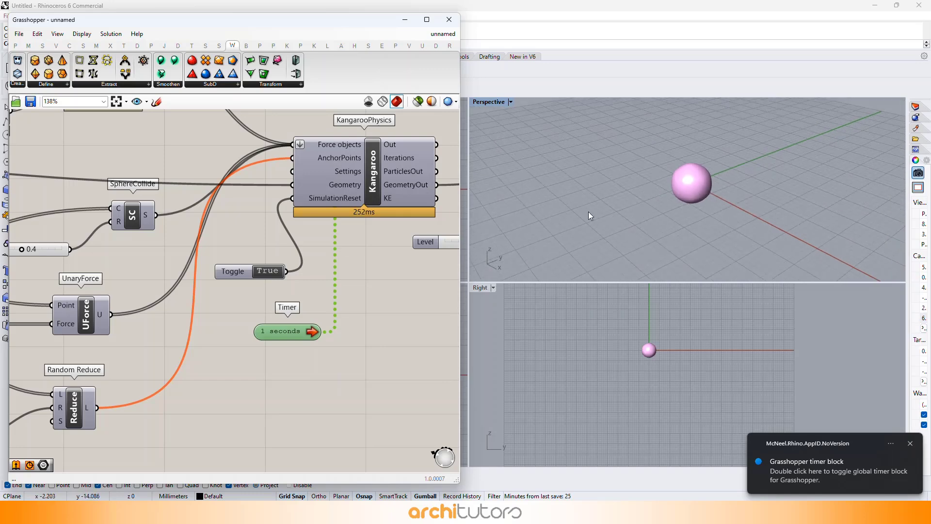
# Step: Run the simulation by setting the SimulationReset toggle to False and watch the mesh deform from different angles
pyautogui.doubleClick(279, 270)
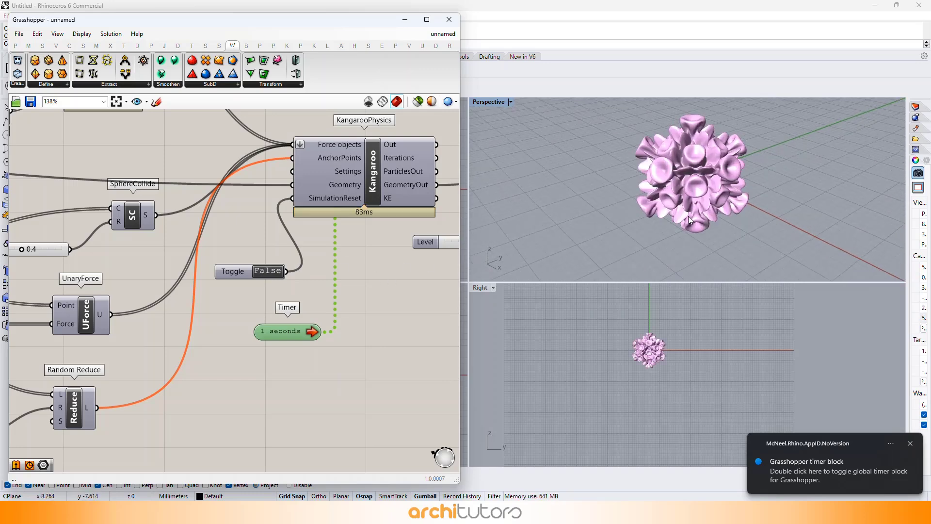
pyautogui.moveTo(675, 194); pyautogui.dragTo(711, 194, button='right')
pyautogui.scroll(-4, 709, 197)
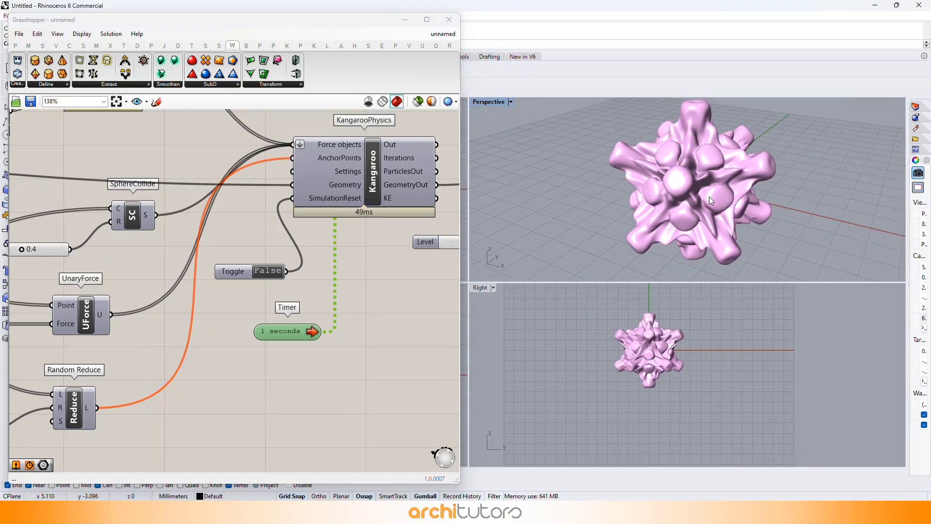
# Step: Reset the simulation by setting the toggle to True and set the Reduction slider to 2217
pyautogui.doubleClick(278, 271)
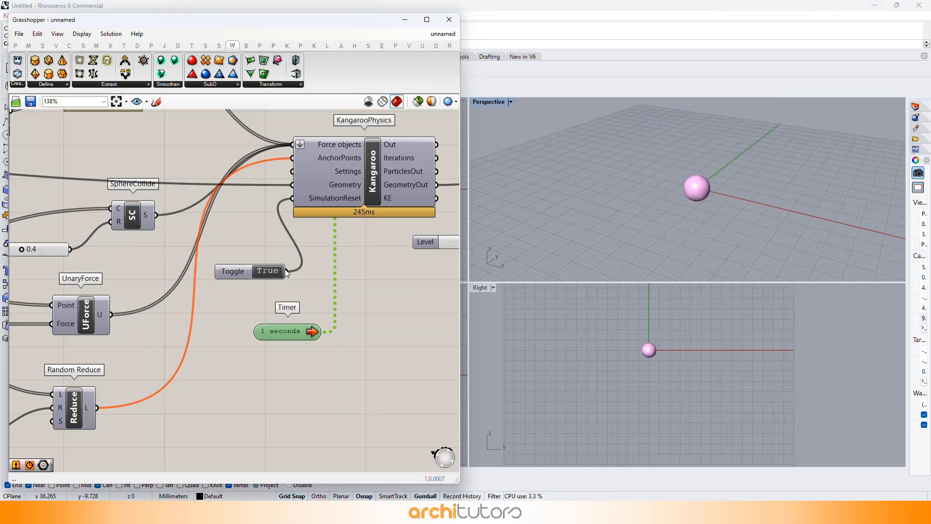
pyautogui.scroll(2, 90, 348)
pyautogui.moveTo(88, 345); pyautogui.dragTo(86, 346)
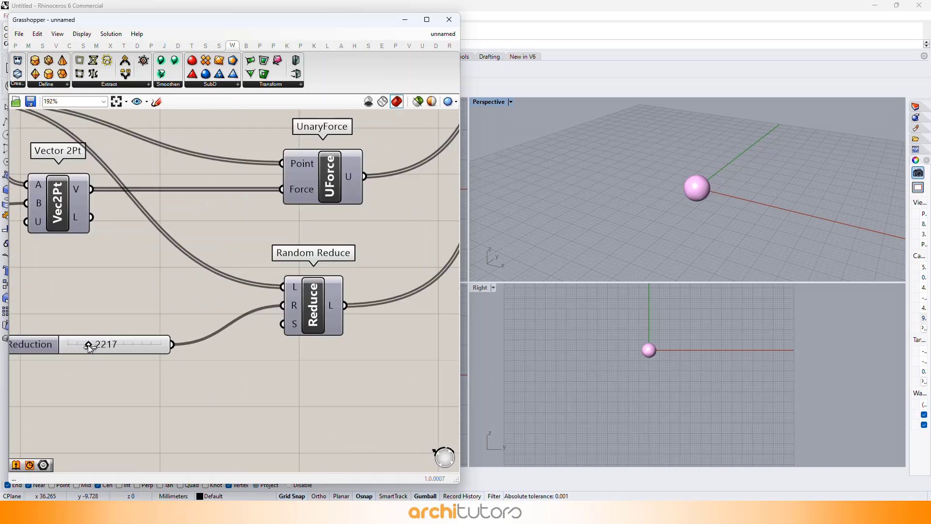
# Step: Enable the Timer linked to KangarooPhysics and set its interval to 200 ms
pyautogui.scroll(-3, 88, 344)
pyautogui.scroll(4, 401, 249)
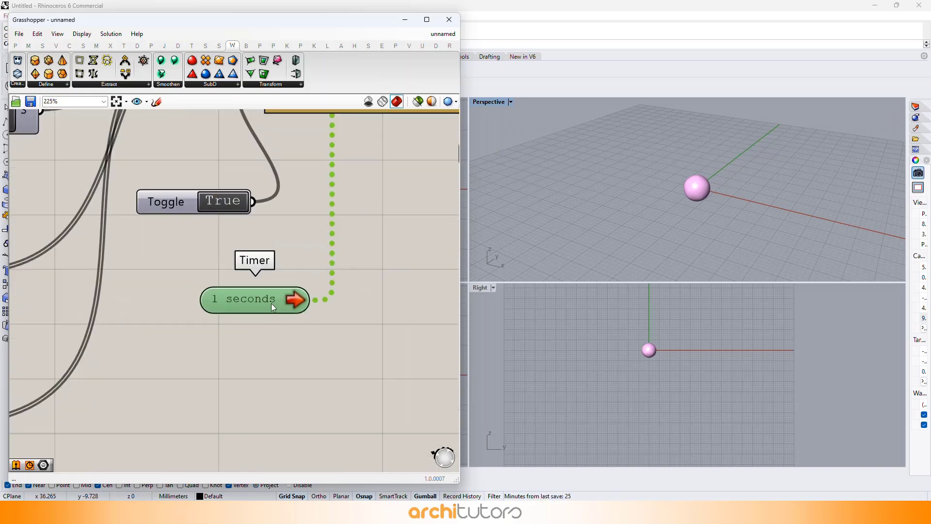
pyautogui.doubleClick(272, 304)
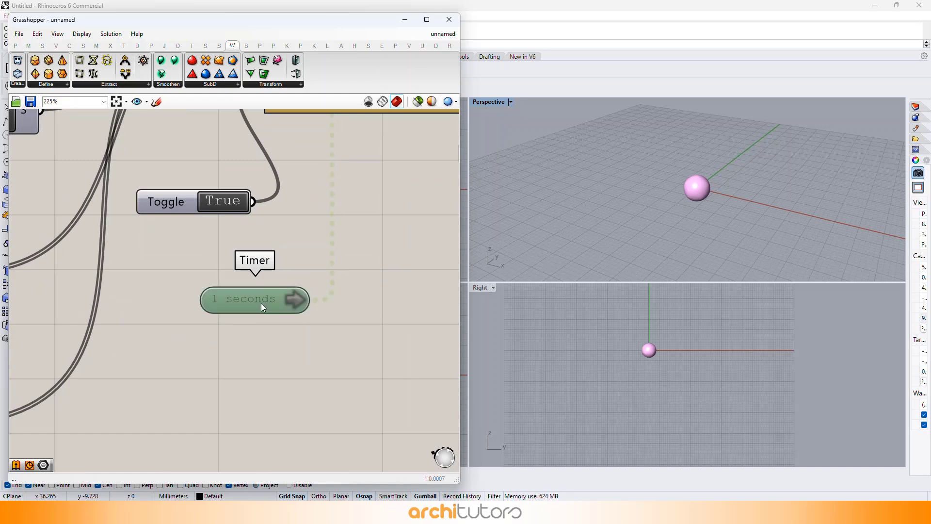
pyautogui.rightClick(257, 296)
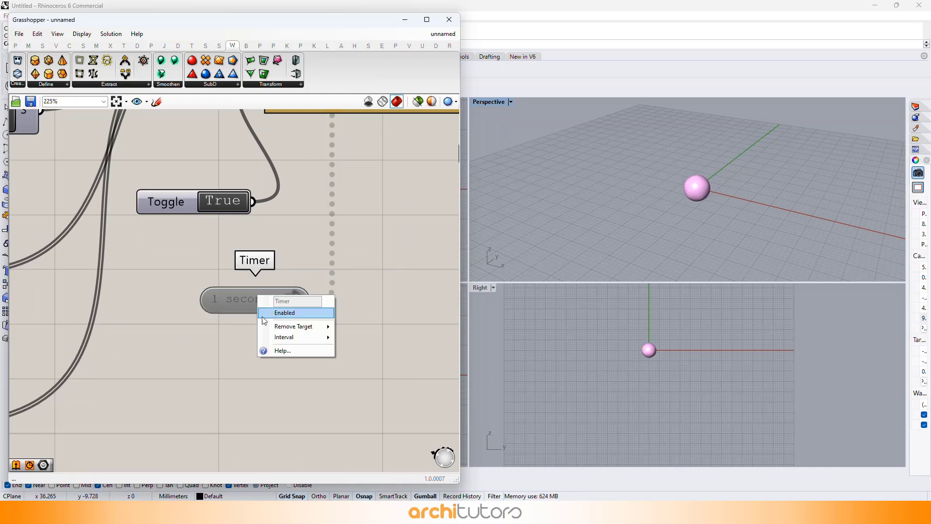
pyautogui.doubleClick(241, 301)
pyautogui.click(360, 295)
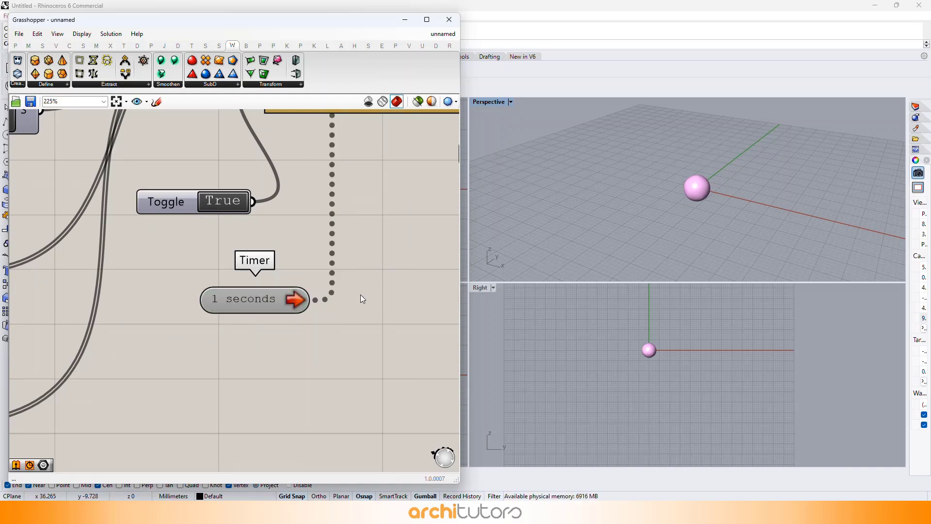
pyautogui.rightClick(284, 301)
pyautogui.moveTo(311, 344)
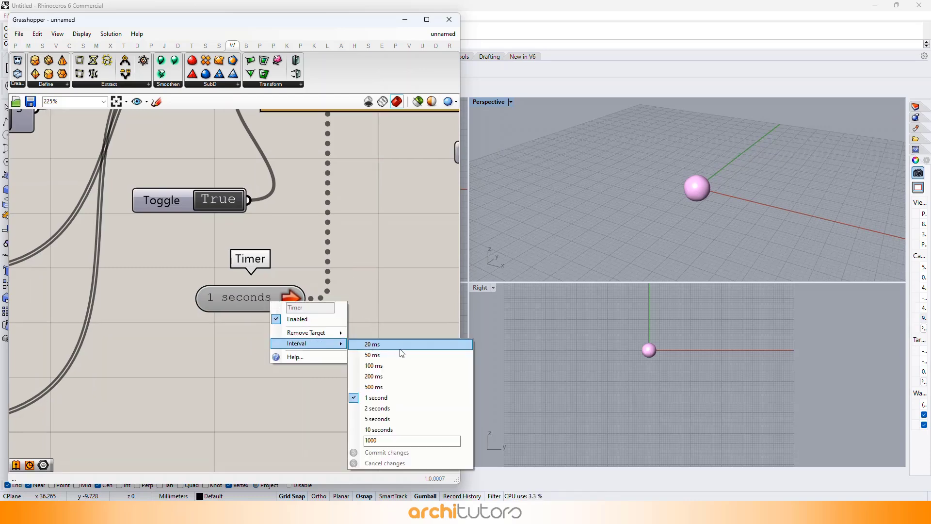
pyautogui.click(395, 374)
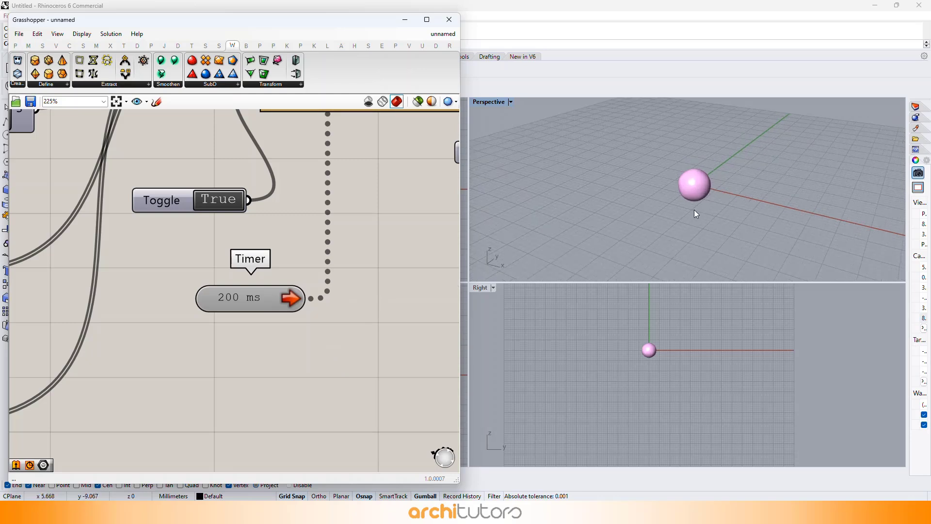
# Step: Run the simulation by setting the SimulationReset toggle to False and inspect the deforming mesh in the Perspective and Right viewports
pyautogui.click(234, 200)
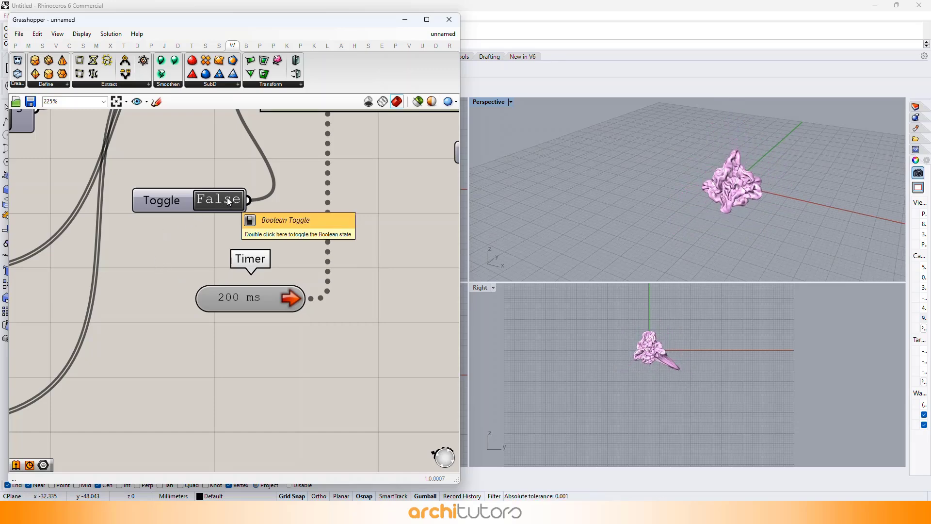
pyautogui.moveTo(232, 302); pyautogui.dragTo(236, 321, button='right')
pyautogui.scroll(-2, 232, 311)
pyautogui.moveTo(78, 223); pyautogui.dragTo(214, 269, button='right')
pyautogui.moveTo(124, 210); pyautogui.dragTo(183, 233, button='right')
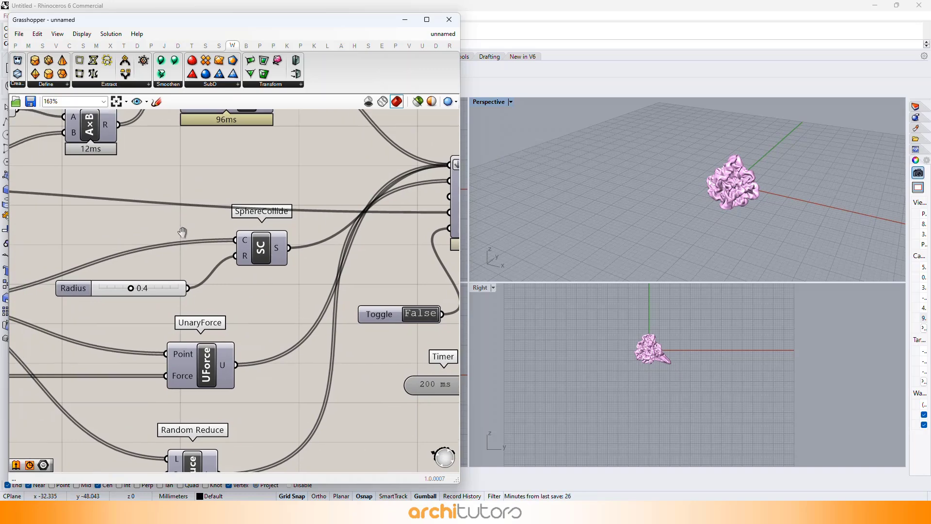
pyautogui.scroll(2, 116, 291)
pyautogui.scroll(3, 795, 204)
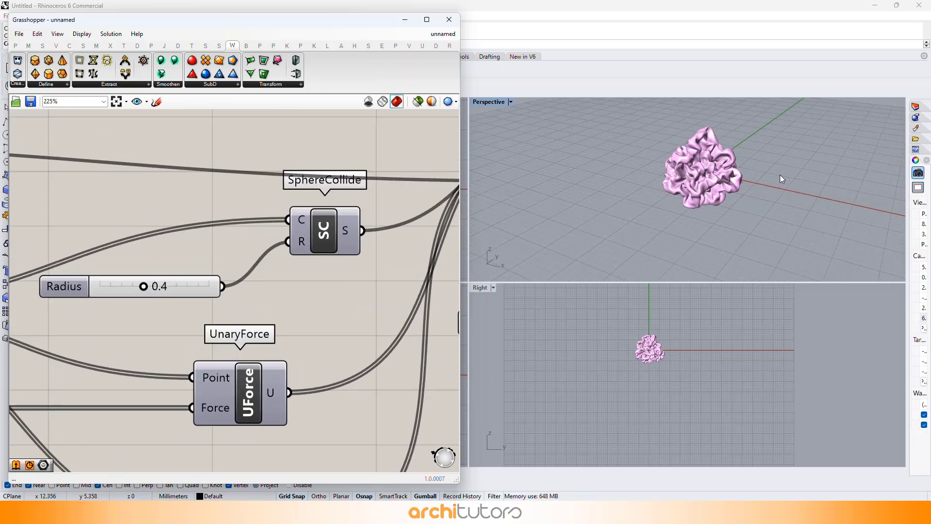
pyautogui.scroll(3, 652, 340)
pyautogui.scroll(1, 648, 341)
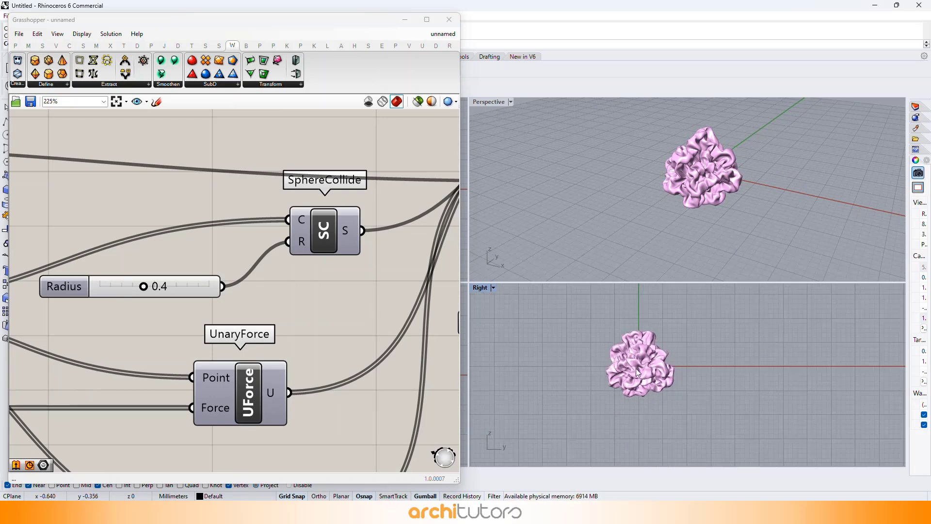
# Step: Raise the SphereCollide Radius slider to 0.5 and further to 0.7 while the simulation runs
pyautogui.moveTo(144, 291)
pyautogui.mouseDown()
pyautogui.moveTo(136, 292)
pyautogui.moveTo(167, 291)
pyautogui.moveTo(152, 292)
pyautogui.mouseUp()
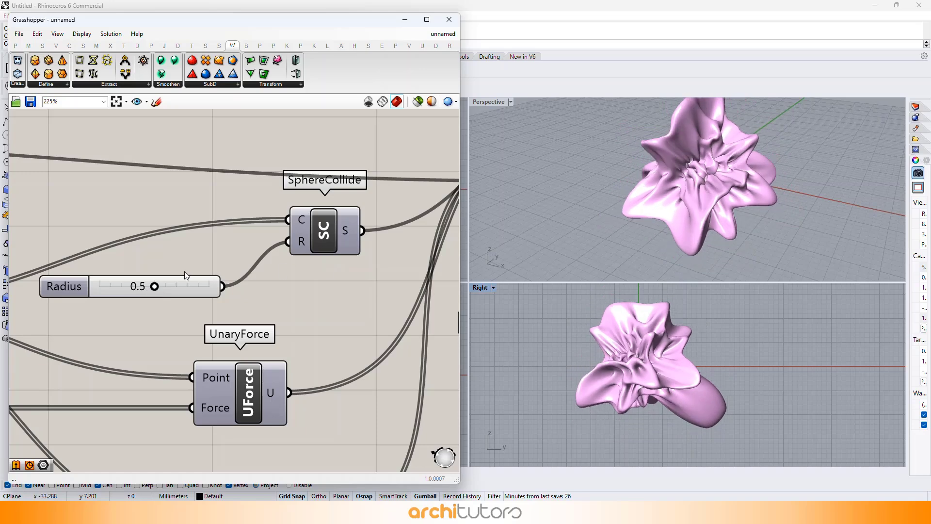
pyautogui.moveTo(153, 289); pyautogui.dragTo(180, 287)
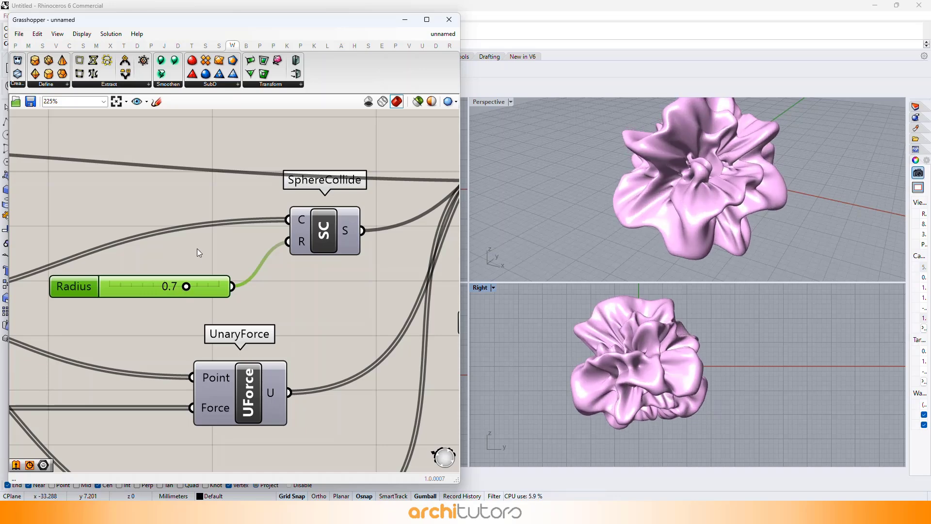
pyautogui.click(513, 245)
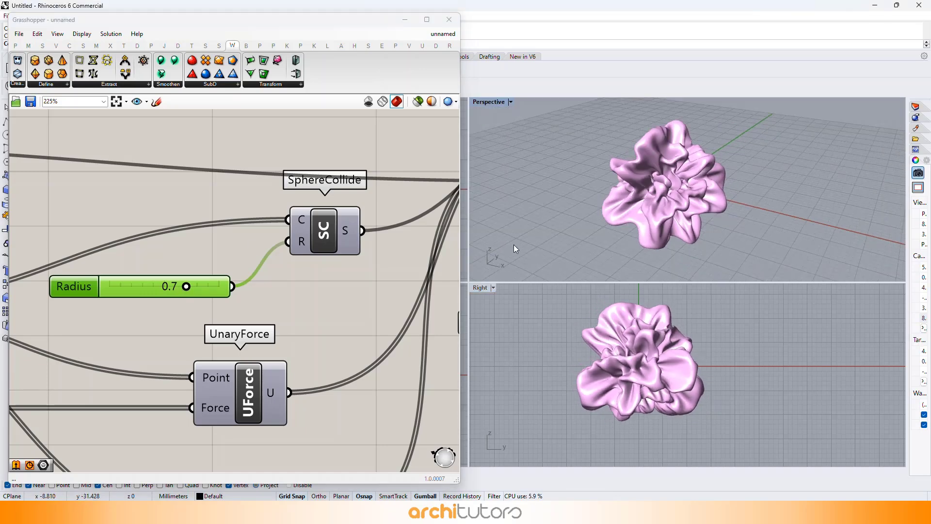
# Step: Set the slider feeding input A of the spring rest-length Multiplication to 0.63
pyautogui.scroll(-2, 287, 244)
pyautogui.moveTo(234, 220); pyautogui.dragTo(244, 318, button='right')
pyautogui.moveTo(193, 206); pyautogui.dragTo(330, 250, button='right')
pyautogui.scroll(2, 162, 249)
pyautogui.moveTo(161, 237); pyautogui.dragTo(177, 237)
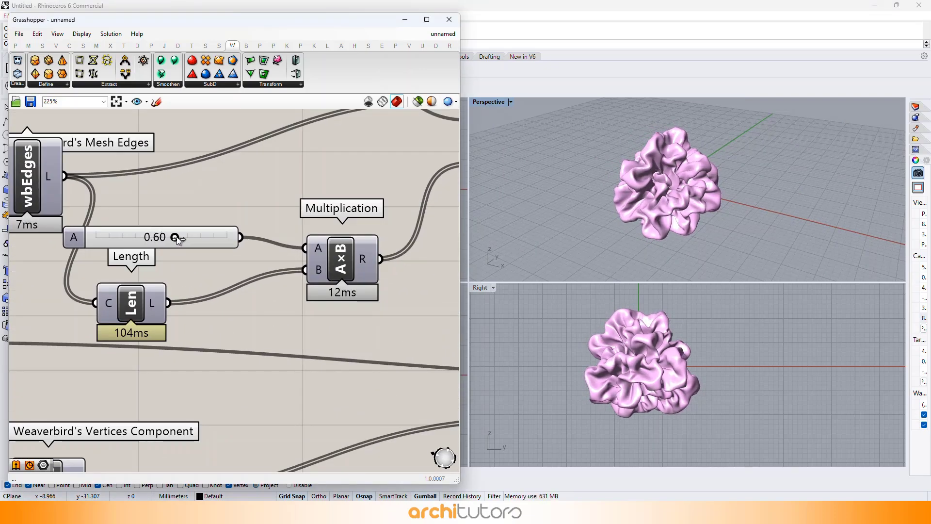
pyautogui.moveTo(180, 237); pyautogui.dragTo(181, 238)
# Step: Set the Stiffness slider of the Springs component to 17
pyautogui.scroll(-2, 192, 272)
pyautogui.scroll(2, 231, 163)
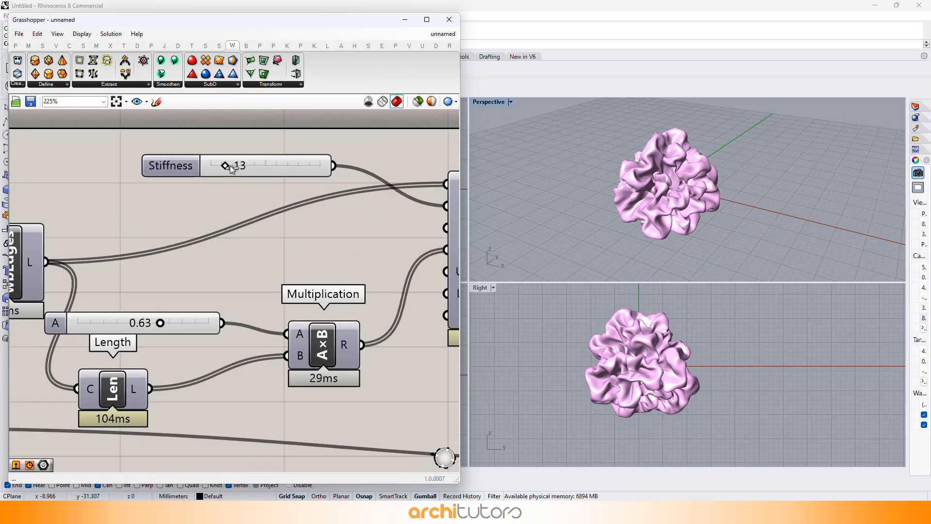
pyautogui.click(228, 165)
pyautogui.moveTo(238, 168); pyautogui.dragTo(233, 169)
# Step: Raise the Random Reduce Reduction slider to 4201
pyautogui.scroll(-4, 226, 205)
pyautogui.scroll(-1, 226, 205)
pyautogui.moveTo(243, 177); pyautogui.dragTo(235, 121, button='right')
pyautogui.moveTo(269, 294); pyautogui.dragTo(258, 233, button='right')
pyautogui.moveTo(379, 293); pyautogui.dragTo(293, 281, button='right')
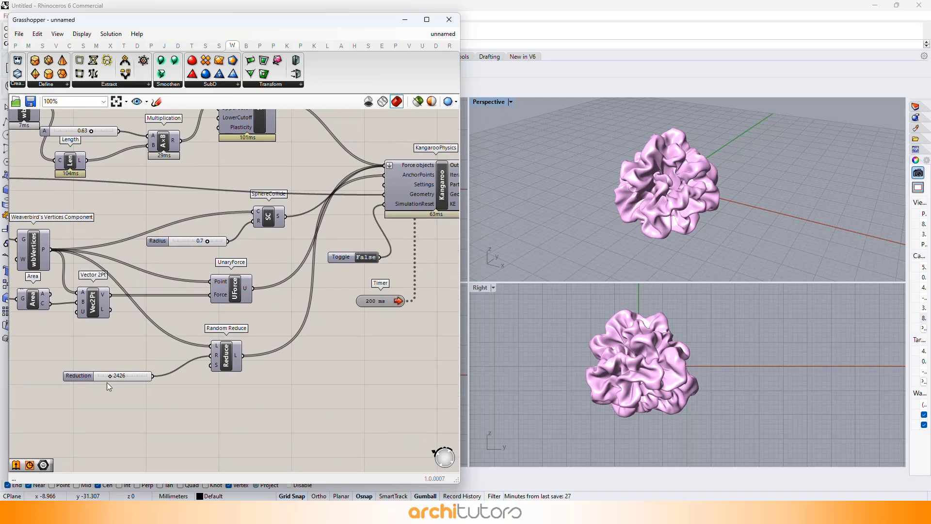
pyautogui.scroll(5, 110, 375)
pyautogui.moveTo(110, 374); pyautogui.dragTo(128, 371)
# Step: Reset the simulation by setting the toggle to True and lower the Reduction slider to 2297
pyautogui.scroll(-2, 137, 351)
pyautogui.scroll(-3, 234, 265)
pyautogui.moveTo(250, 249); pyautogui.dragTo(201, 286, button='right')
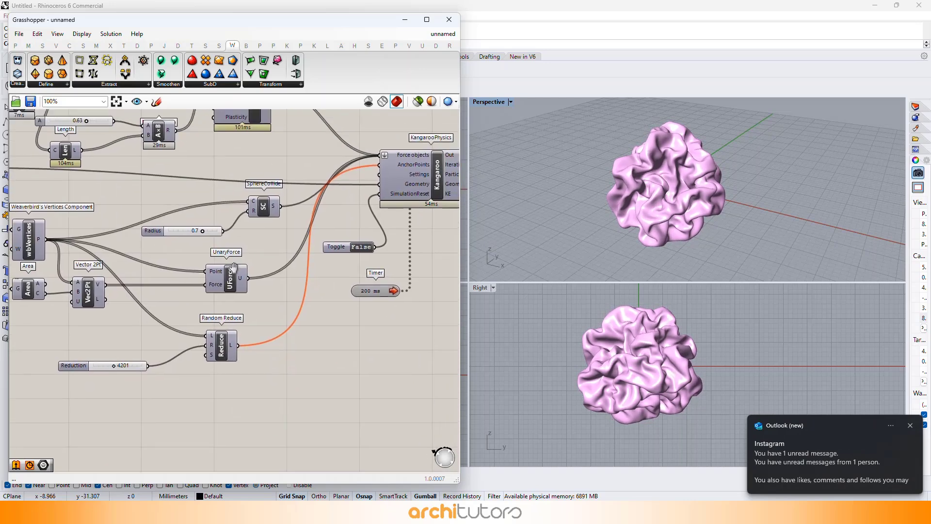
pyautogui.scroll(-1, 201, 286)
pyautogui.doubleClick(330, 256)
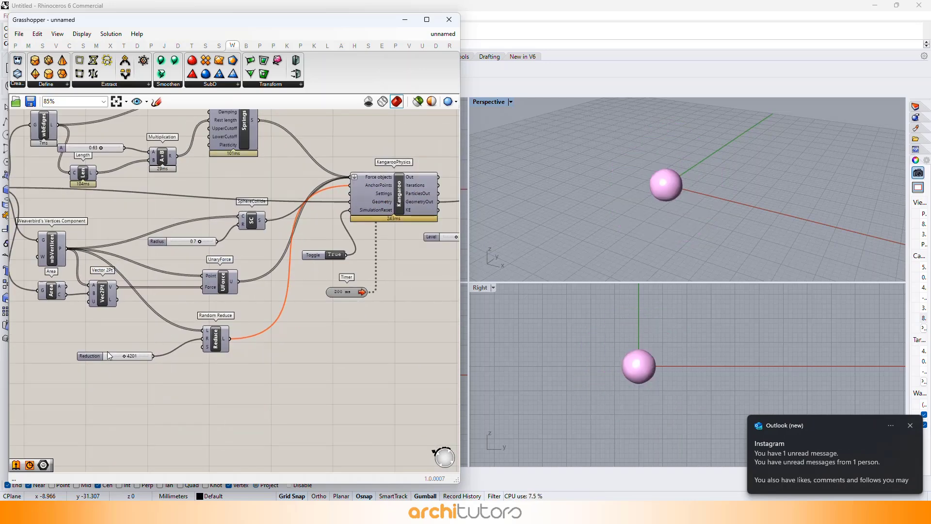
pyautogui.scroll(4, 121, 352)
pyautogui.moveTo(134, 354); pyautogui.dragTo(114, 354)
pyautogui.scroll(-3, 121, 347)
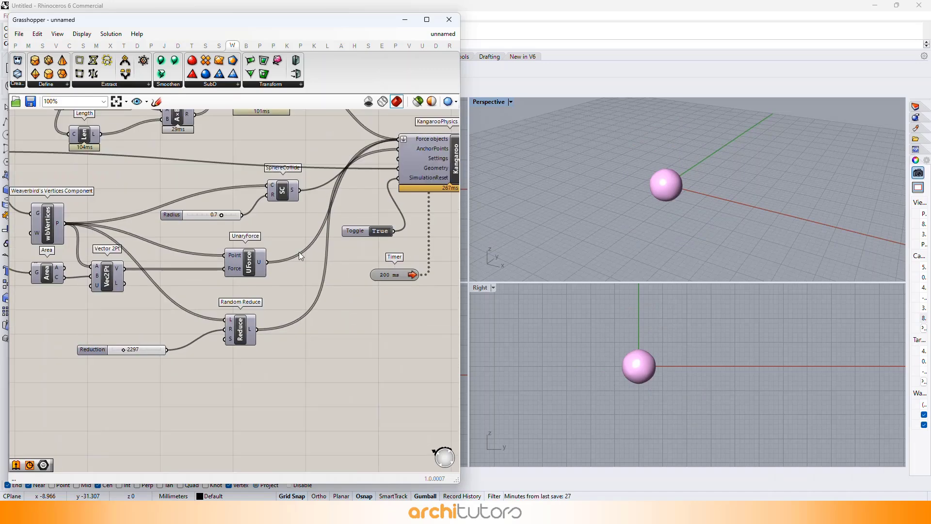
# Step: Set the SimulationReset toggle to False and watch the mesh settle in the Perspective viewport from several distances and angles
pyautogui.doubleClick(378, 232)
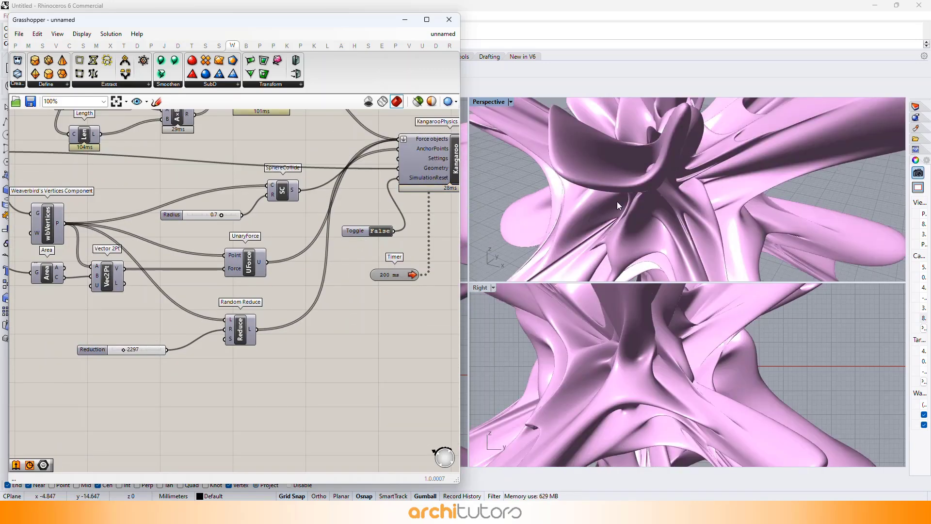
pyautogui.scroll(-4, 679, 177)
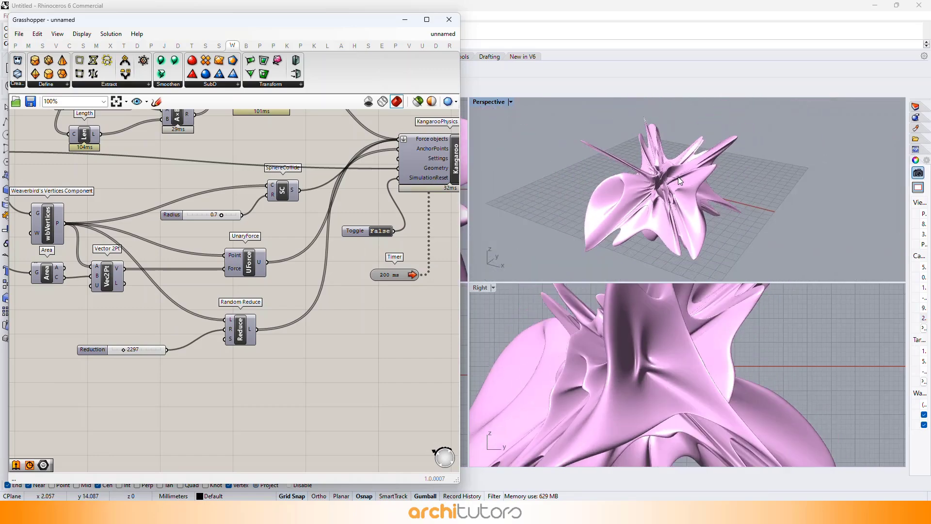
pyautogui.scroll(4, 678, 176)
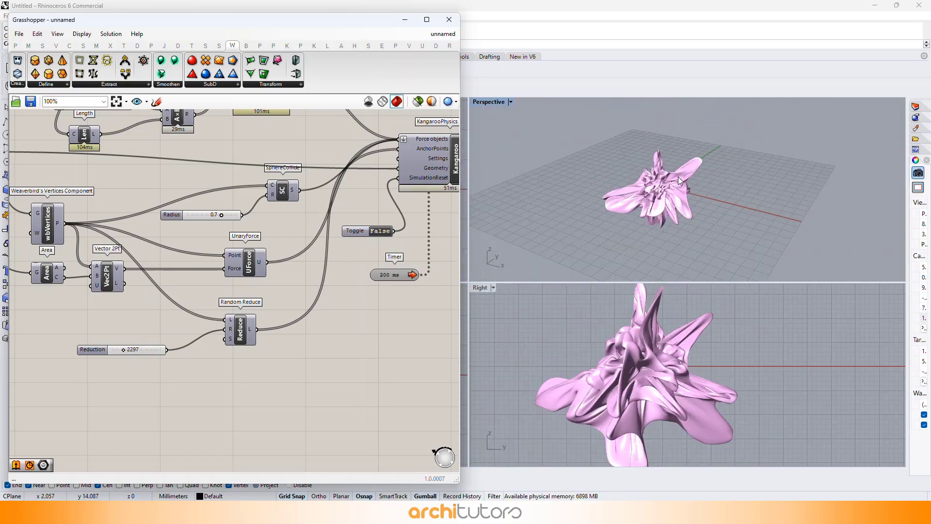
pyautogui.scroll(2, 682, 181)
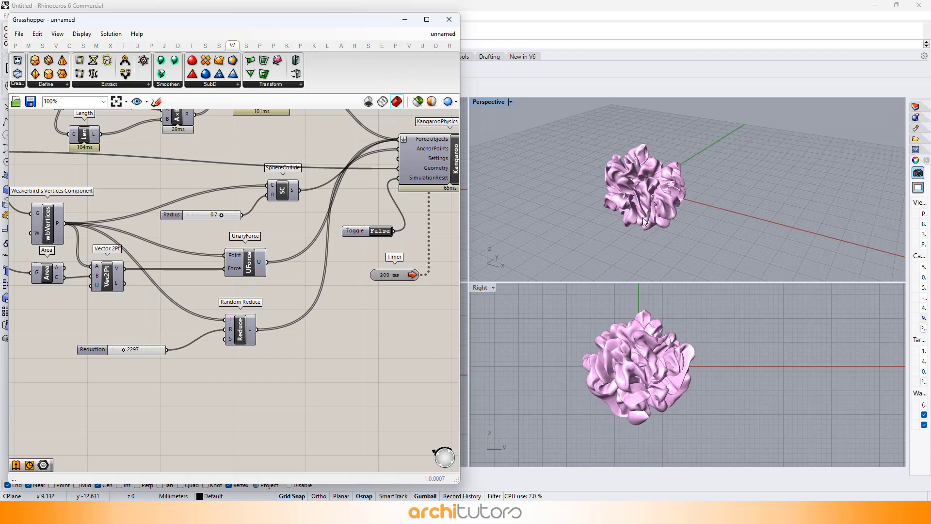
pyautogui.scroll(2, 643, 219)
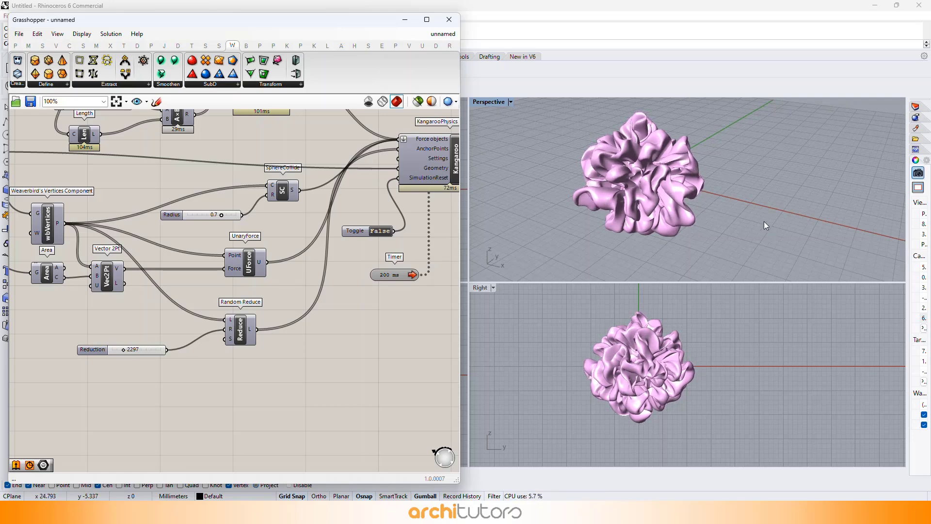
pyautogui.moveTo(764, 222); pyautogui.dragTo(615, 167, button='right')
pyautogui.scroll(1, 616, 167)
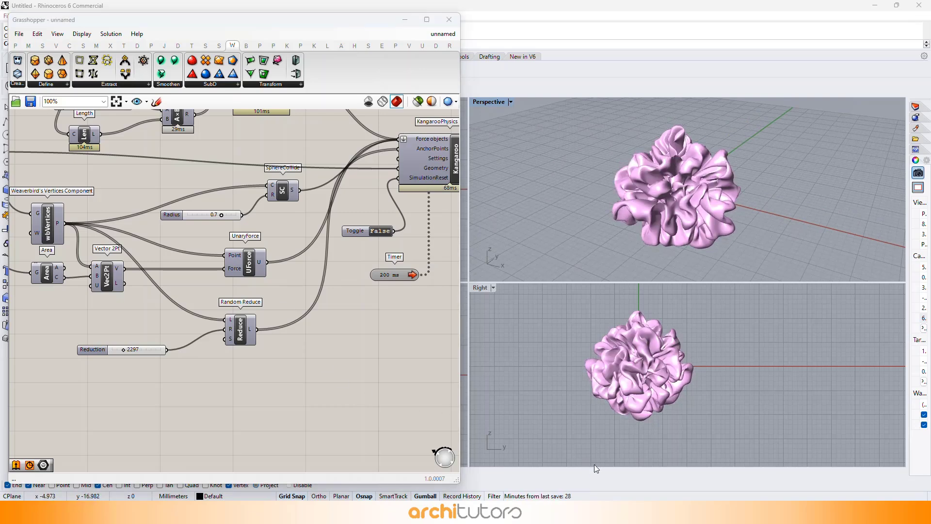
# Step: Restart the simulation by switching the SimulationReset toggle to True and back to False
pyautogui.moveTo(376, 232); pyautogui.dragTo(350, 237, button='right')
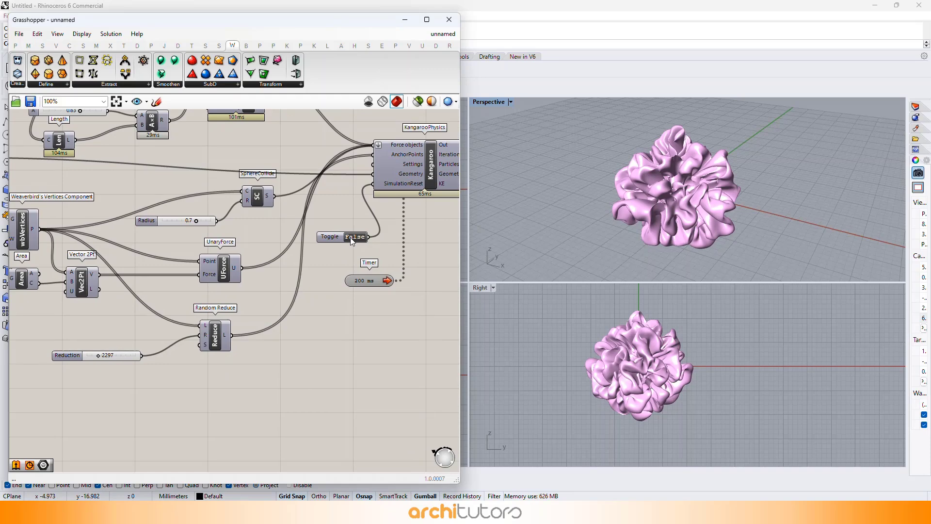
pyautogui.doubleClick(350, 237)
pyautogui.doubleClick(350, 237)
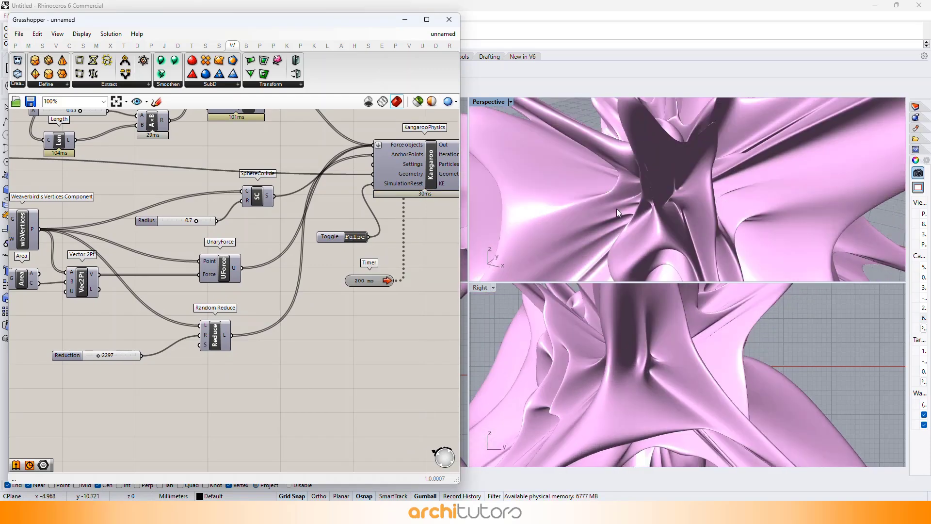
# Step: Lower the Springs Stiffness slider to 11 while the simulation runs
pyautogui.moveTo(209, 206); pyautogui.dragTo(229, 258, button='right')
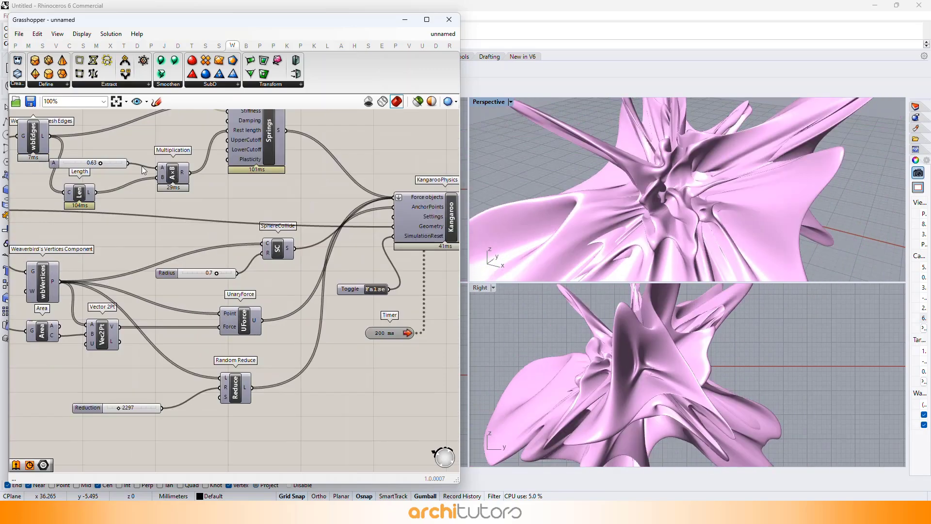
pyautogui.moveTo(110, 162); pyautogui.dragTo(127, 214, button='right')
pyautogui.scroll(4, 141, 126)
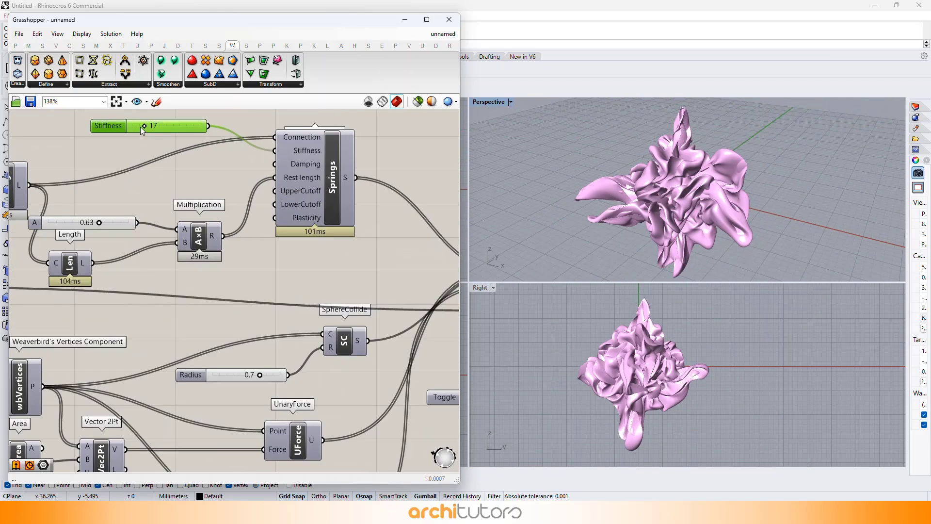
pyautogui.moveTo(143, 126); pyautogui.dragTo(138, 129)
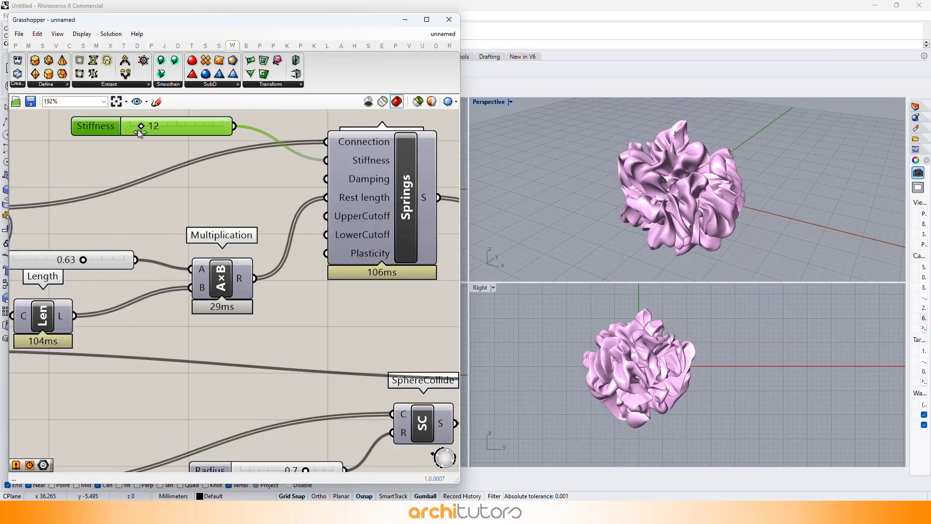
pyautogui.scroll(-5, 200, 180)
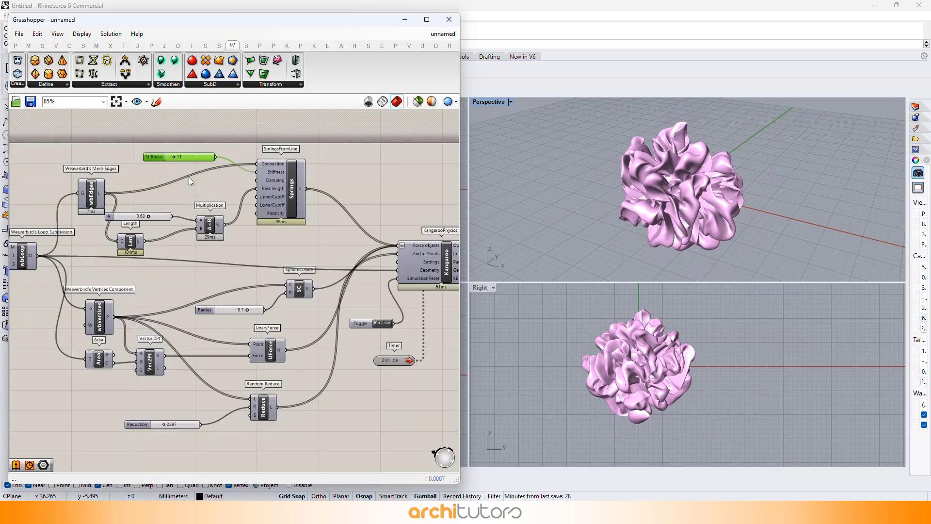
# Step: Reset the Kangaroo simulation and run it again with the lowered spring stiffness
pyautogui.moveTo(188, 178); pyautogui.dragTo(191, 103, button='right')
pyautogui.click(386, 247)
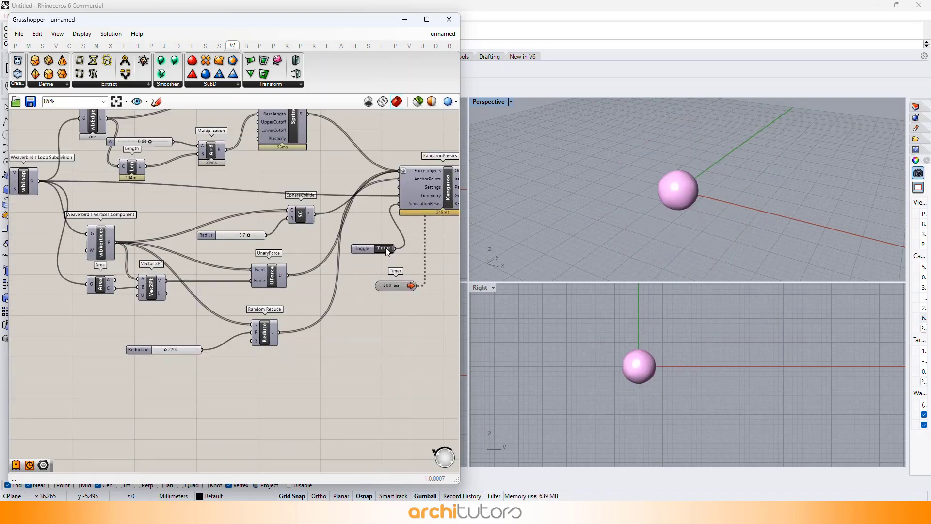
pyautogui.click(386, 247)
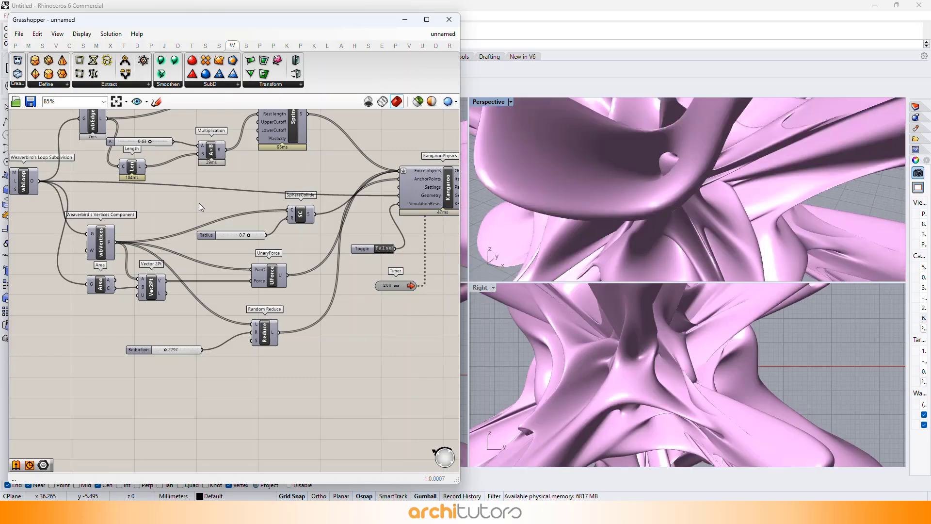
# Step: Lower the SphereCollide Radius slider to 0.5 while the simulation runs
pyautogui.scroll(1, 199, 202)
pyautogui.scroll(2, 268, 235)
pyautogui.moveTo(255, 242); pyautogui.dragTo(242, 243)
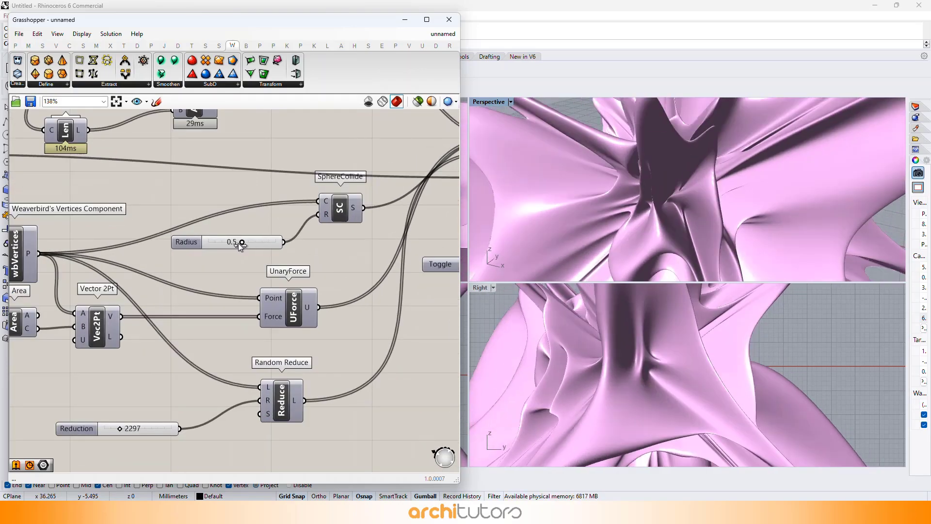
# Step: Set the rest length multiplier slider to 0.42, and restart the simulation by switching the SimulationReset toggle to True and back to False
pyautogui.moveTo(240, 310); pyautogui.dragTo(301, 437, button='right')
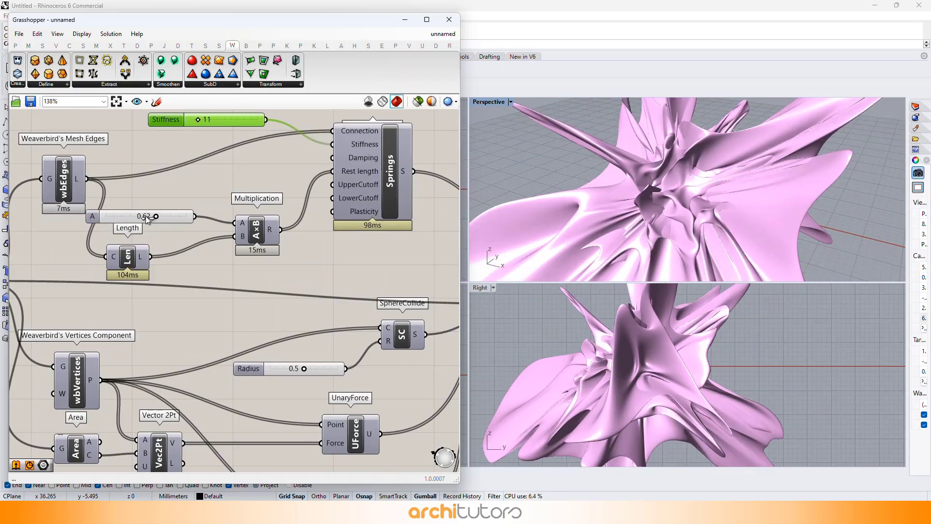
pyautogui.moveTo(144, 218); pyautogui.dragTo(137, 218)
pyautogui.scroll(-2, 164, 203)
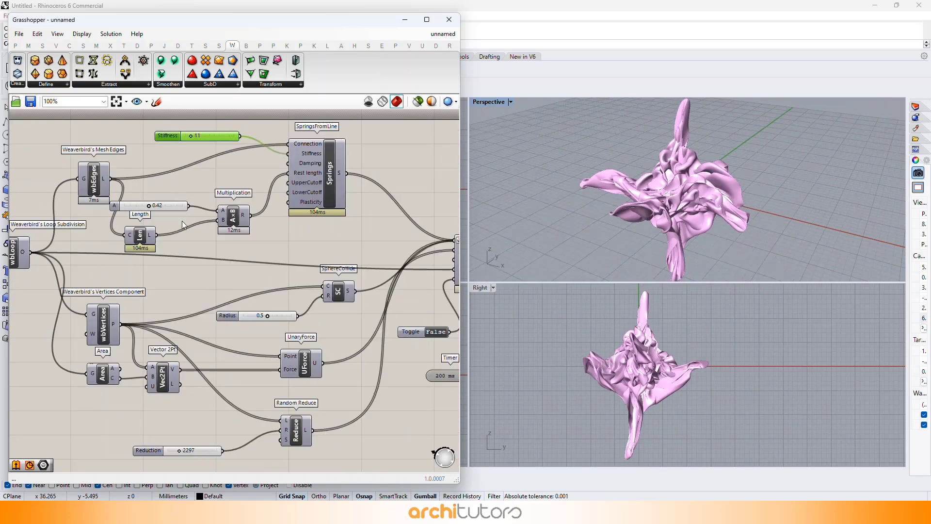
pyautogui.doubleClick(377, 272)
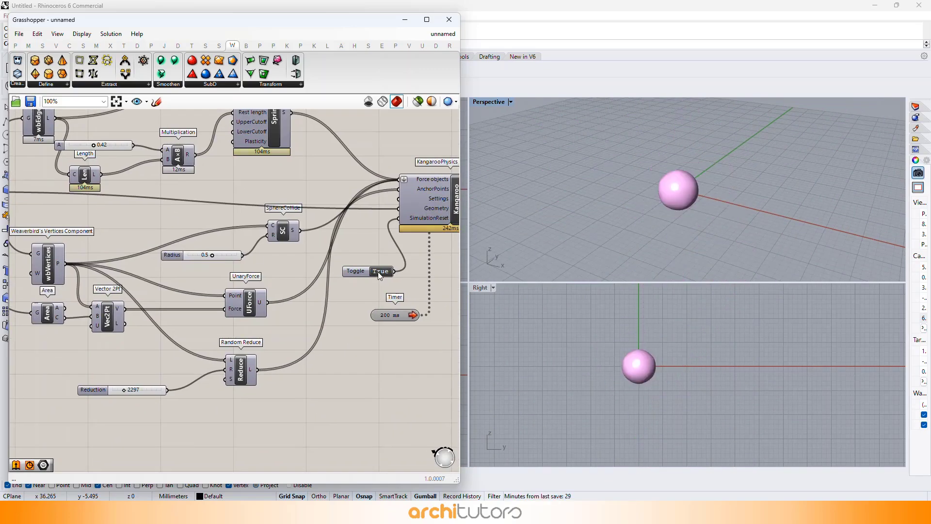
pyautogui.doubleClick(378, 272)
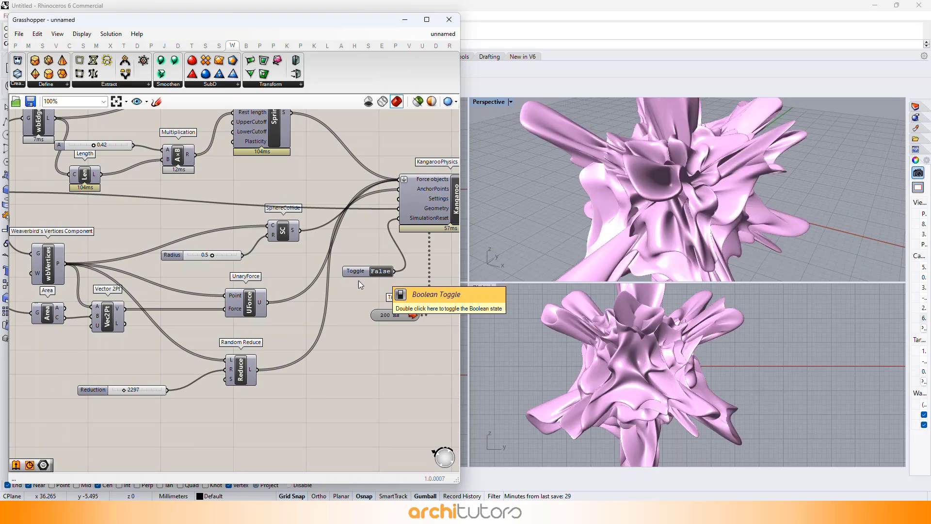
# Step: Try different Random Reduce Reduction values while the simulation runs, leaving the slider at 3742
pyautogui.scroll(2, 116, 385)
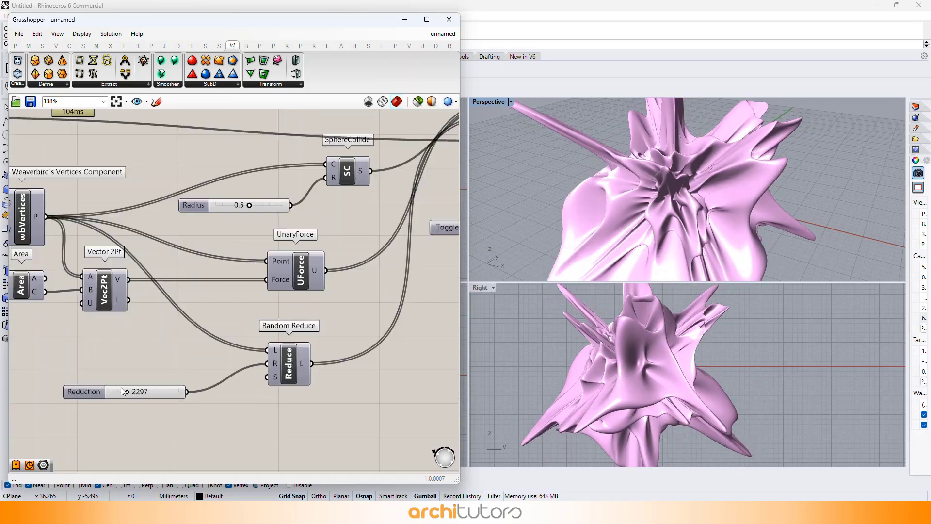
pyautogui.moveTo(127, 393); pyautogui.dragTo(135, 394)
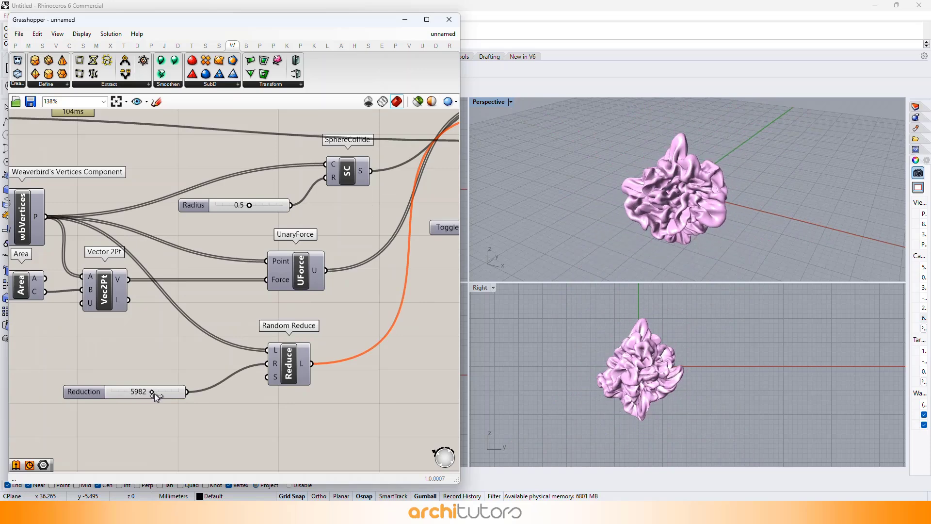
pyautogui.moveTo(174, 394); pyautogui.dragTo(131, 393)
pyautogui.moveTo(136, 394); pyautogui.dragTo(137, 394)
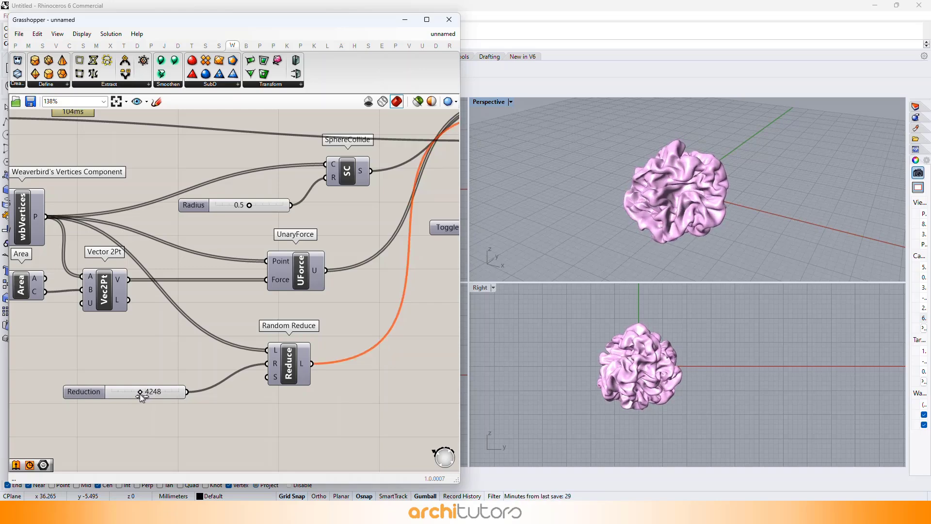
pyautogui.moveTo(138, 393); pyautogui.dragTo(136, 393)
# Step: Reset the Kangaroo simulation, run it again with the new anchor reduction, and watch the whole mesh in the Perspective viewport
pyautogui.scroll(-3, 160, 314)
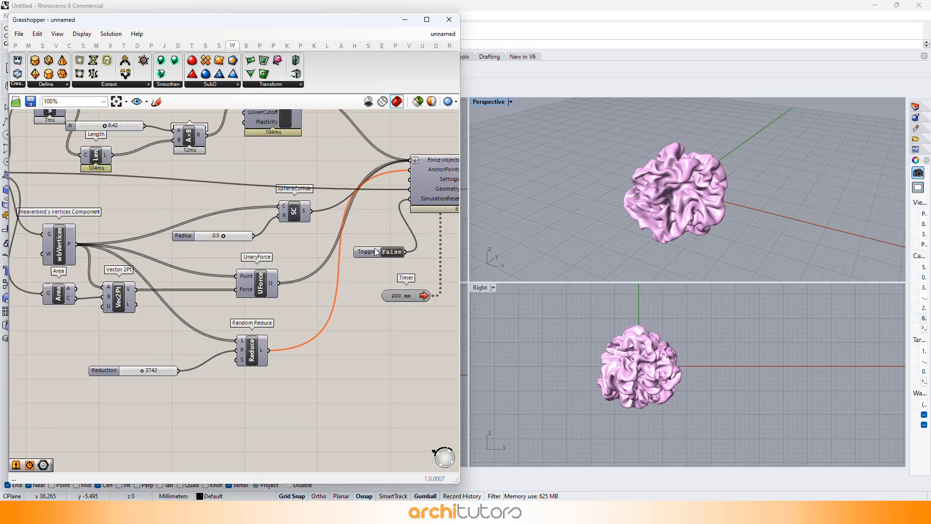
pyautogui.doubleClick(393, 255)
pyautogui.doubleClick(393, 255)
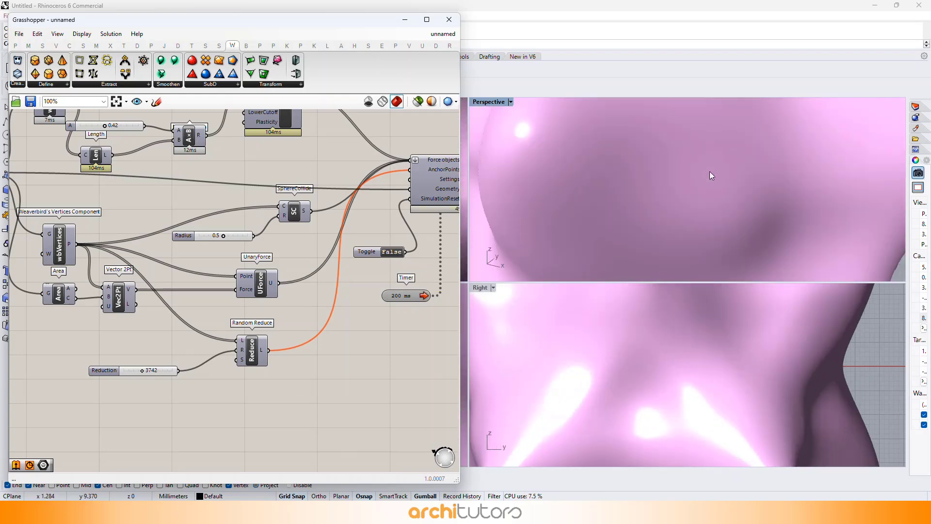
pyautogui.scroll(-5, 681, 203)
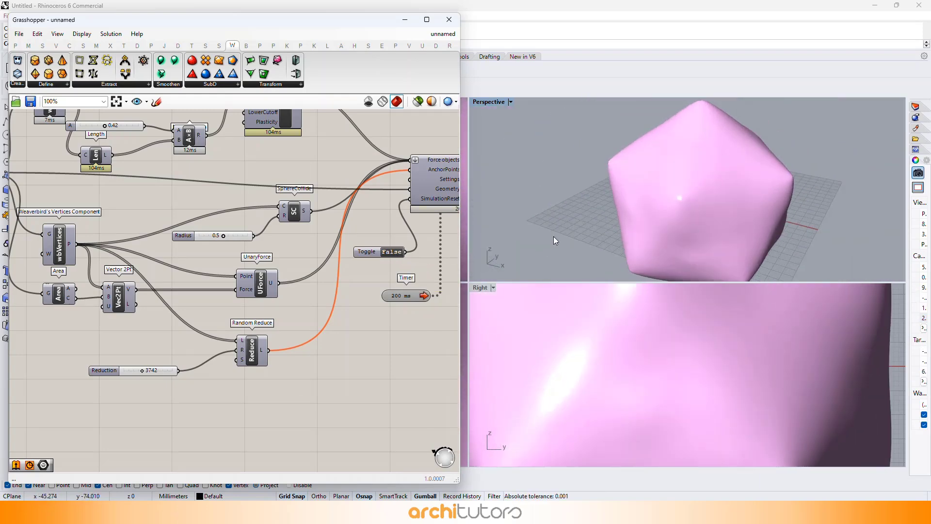
# Step: Raise the Reduction slider to 5542 and watch the mesh respond in the Perspective viewport
pyautogui.moveTo(141, 371)
pyautogui.mouseDown()
pyautogui.moveTo(133, 372)
pyautogui.moveTo(164, 371)
pyautogui.moveTo(150, 371)
pyautogui.mouseUp()
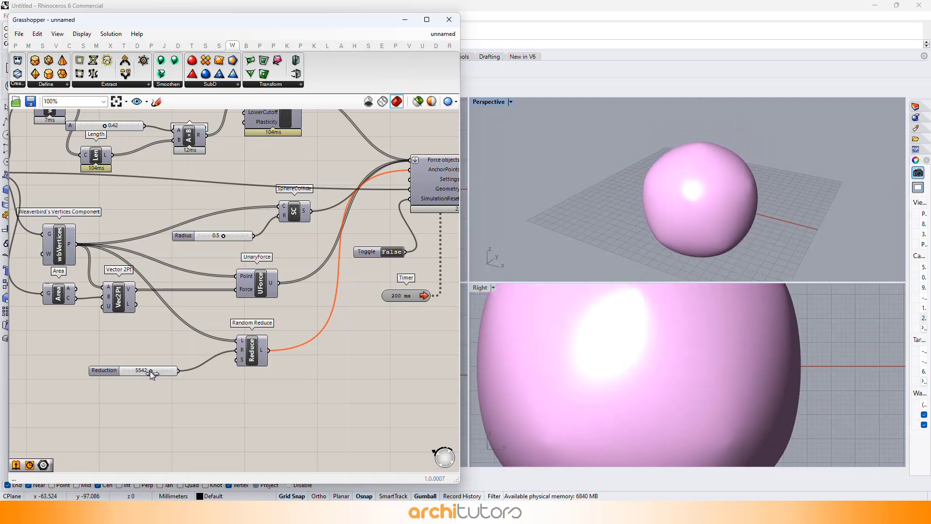
pyautogui.scroll(2, 636, 238)
pyautogui.scroll(2, 738, 228)
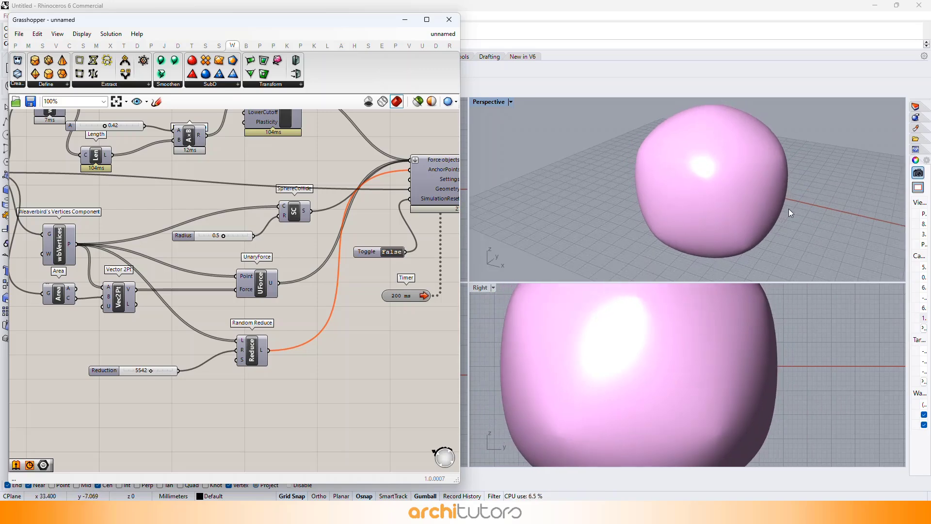
pyautogui.scroll(2, 778, 208)
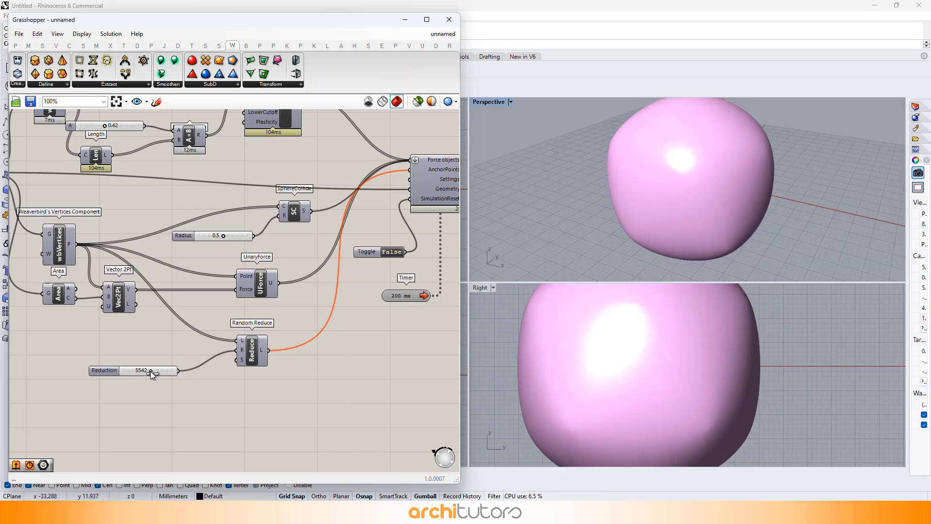
# Step: Lower the Reduction slider to 2842 and watch the mesh wrinkle in the Perspective and Right viewports
pyautogui.moveTo(144, 371); pyautogui.dragTo(137, 372)
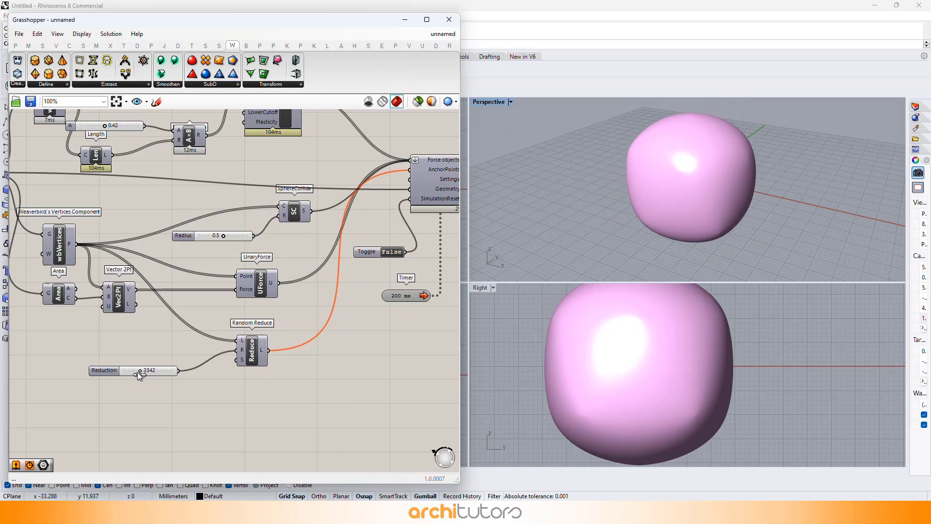
pyautogui.scroll(1, 706, 159)
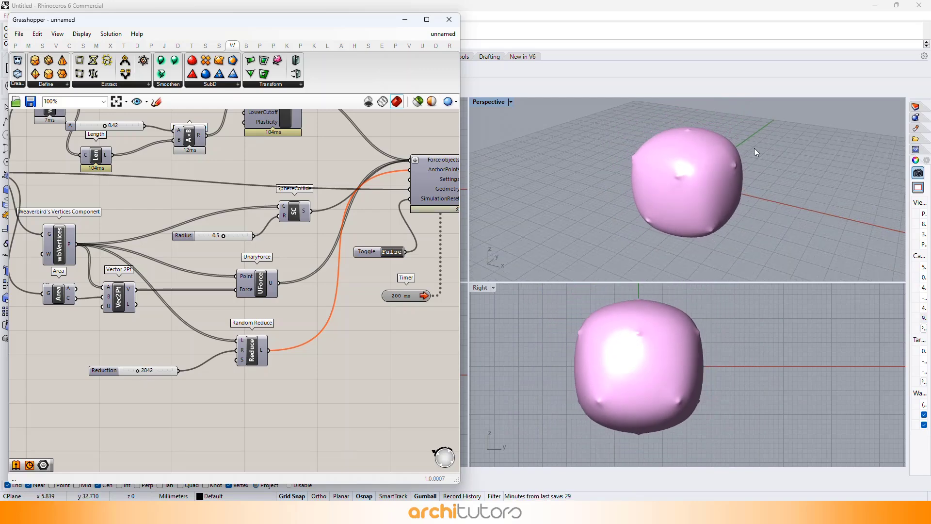
pyautogui.scroll(1, 752, 144)
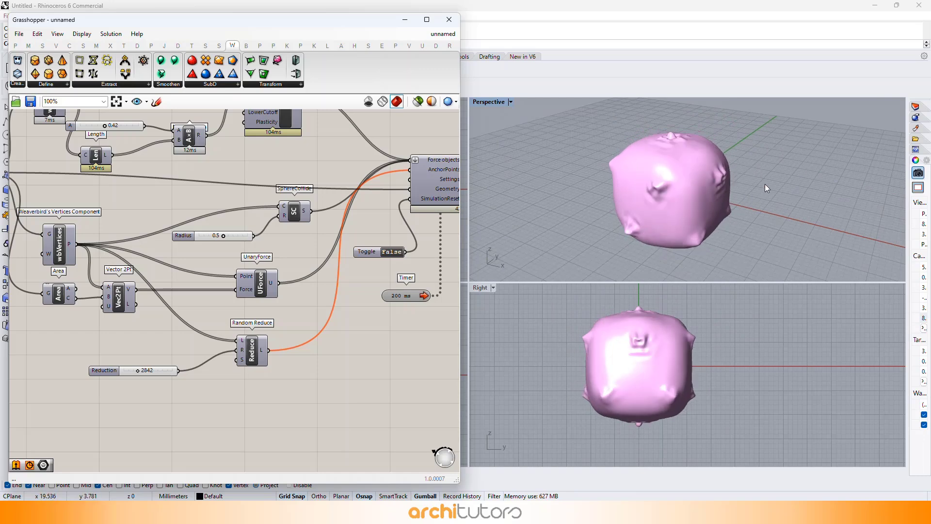
pyautogui.scroll(1, 754, 185)
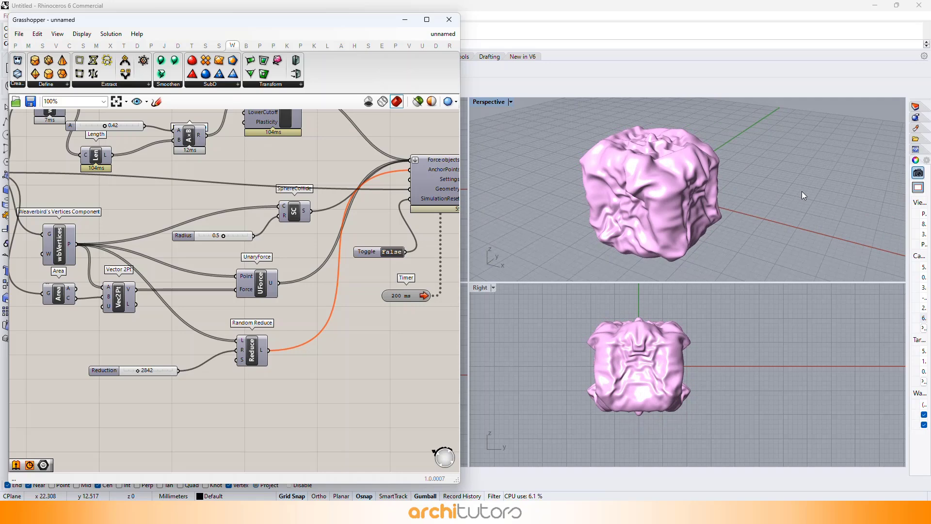
pyautogui.click(741, 364)
pyautogui.scroll(1, 741, 364)
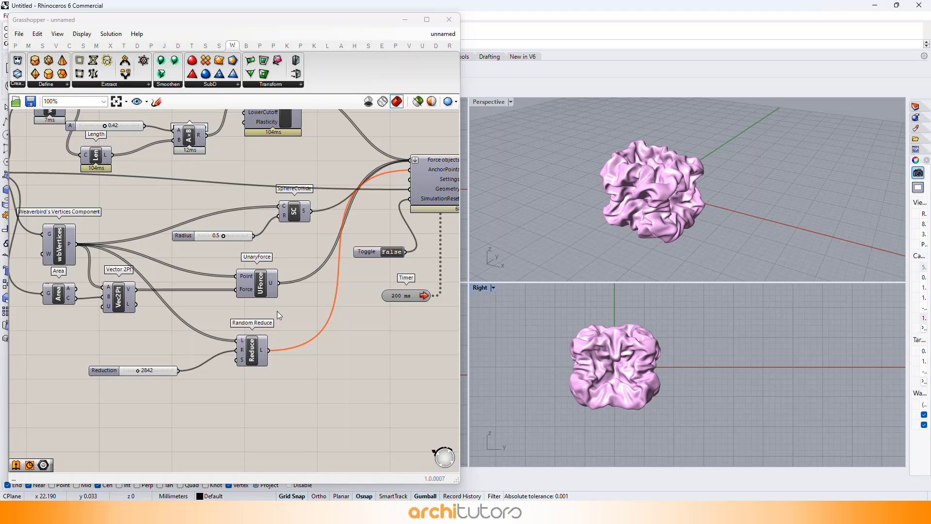
# Step: Set the Reduction slider to 2535 and reset the simulation by switching the SimulationReset toggle to True
pyautogui.scroll(3, 147, 368)
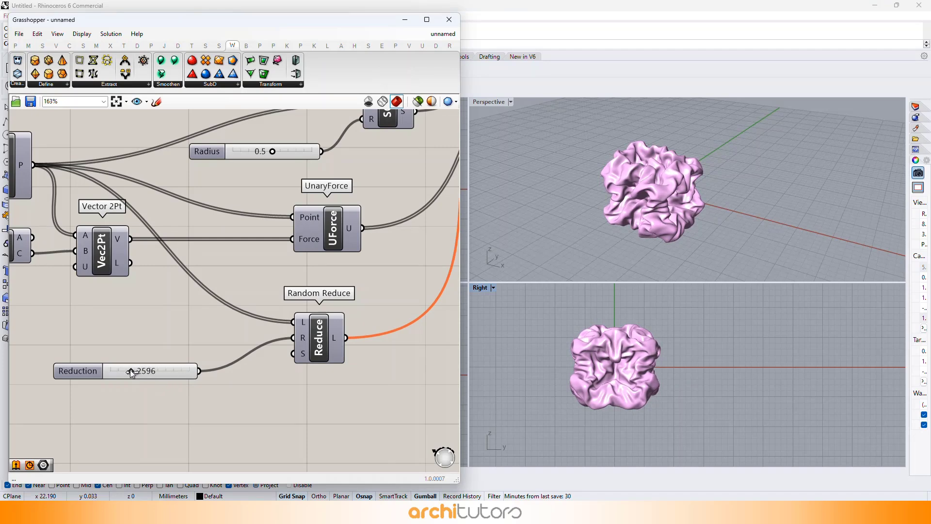
pyautogui.scroll(-3, 135, 369)
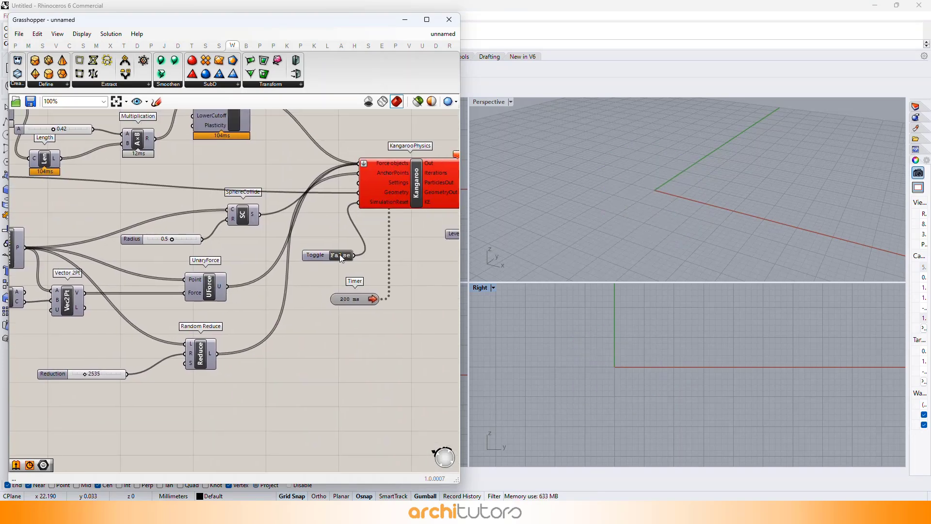
pyautogui.doubleClick(340, 255)
# Step: Lower the SphereCollide Radius slider to 0.4 while the simulation is held in reset
pyautogui.scroll(2, 186, 281)
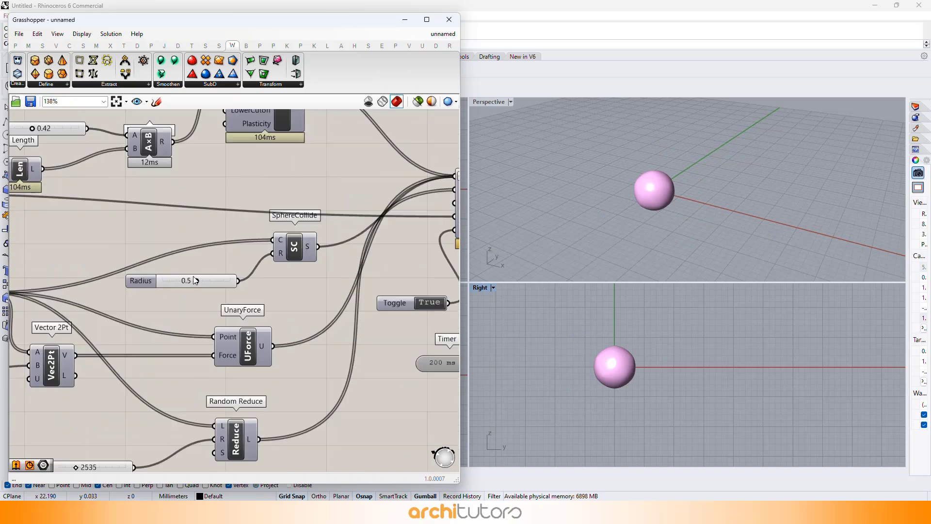
pyautogui.moveTo(192, 282); pyautogui.dragTo(186, 281)
# Step: Set the Springs Stiffness slider to 8 and the rest length multiplier to 0.32
pyautogui.moveTo(175, 200); pyautogui.dragTo(242, 282, button='right')
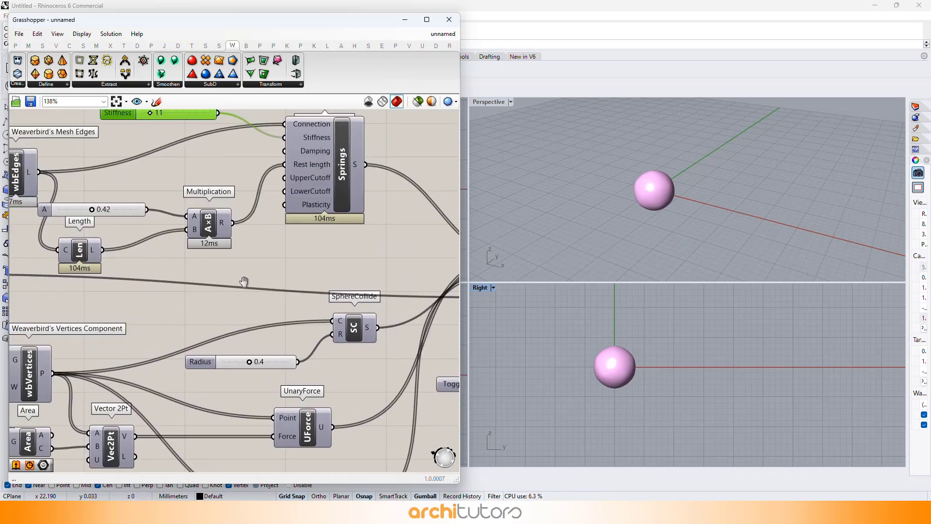
pyautogui.moveTo(199, 228); pyautogui.dragTo(301, 300, button='right')
pyautogui.scroll(-2, 160, 242)
pyautogui.moveTo(160, 241); pyautogui.dragTo(306, 201, button='right')
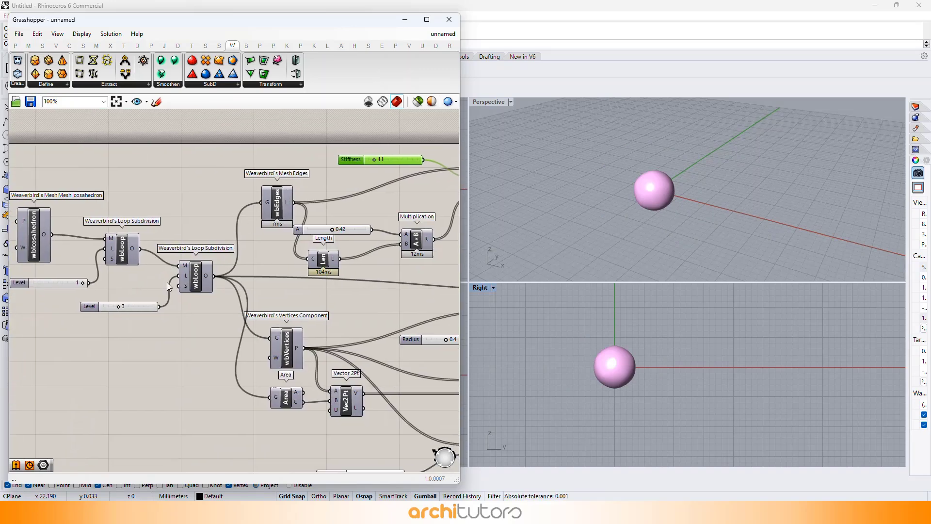
pyautogui.moveTo(169, 286); pyautogui.dragTo(336, 265, button='right')
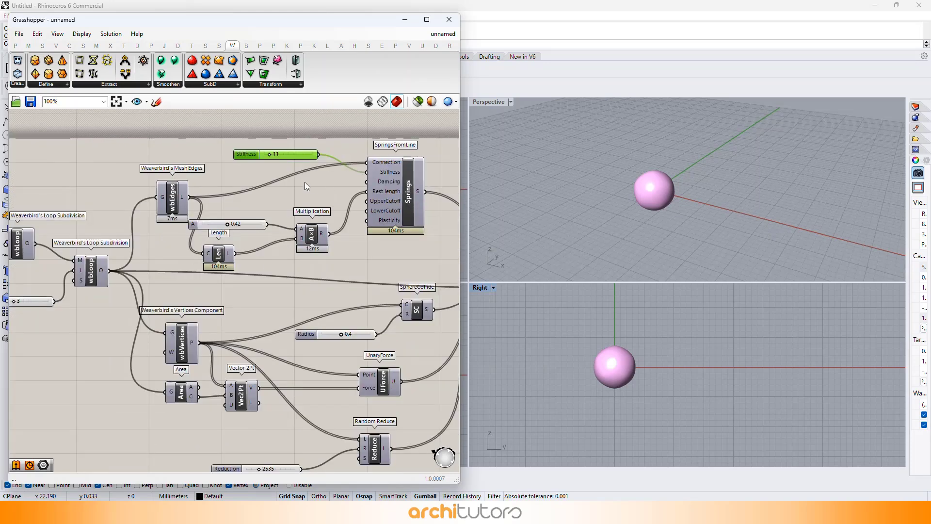
pyautogui.scroll(4, 252, 153)
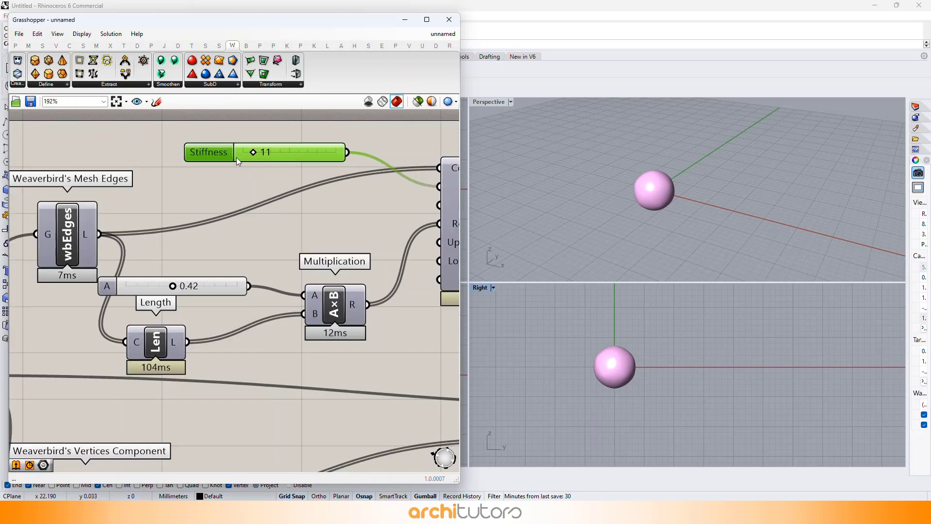
pyautogui.moveTo(249, 152); pyautogui.dragTo(246, 153)
pyautogui.moveTo(161, 285); pyautogui.dragTo(160, 285)
pyautogui.scroll(-4, 180, 237)
pyautogui.scroll(-1, 291, 315)
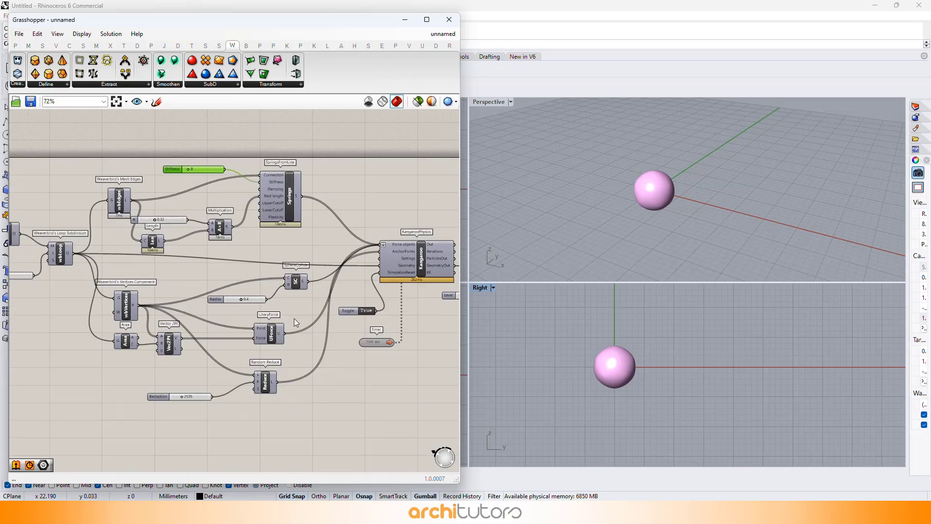
# Step: Run the simulation with the SimulationReset toggle at False and watch the mesh fold from several distances and angles in the Perspective viewport
pyautogui.doubleClick(378, 309)
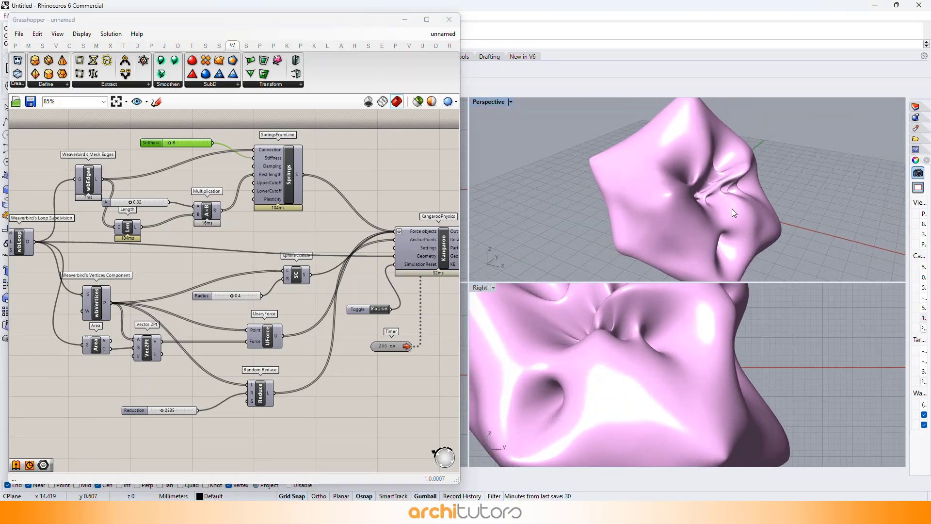
pyautogui.scroll(-2, 731, 205)
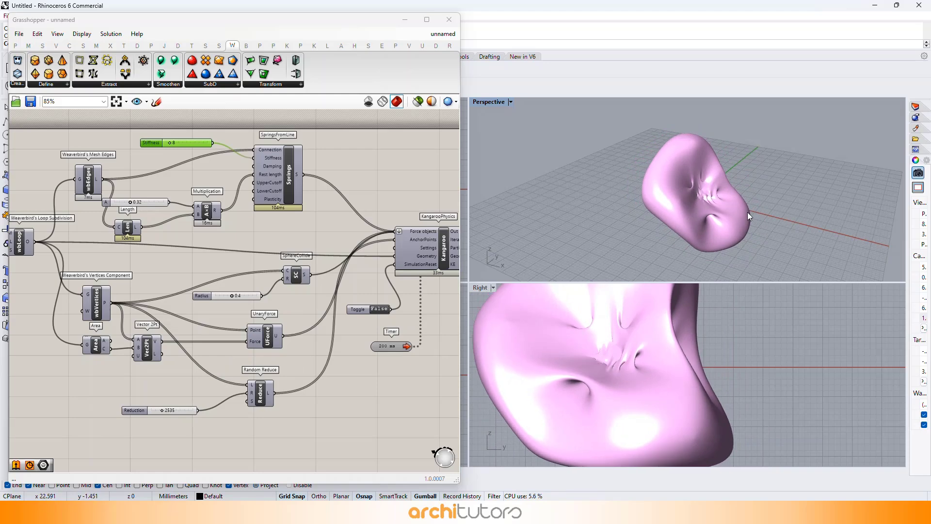
pyautogui.scroll(2, 746, 209)
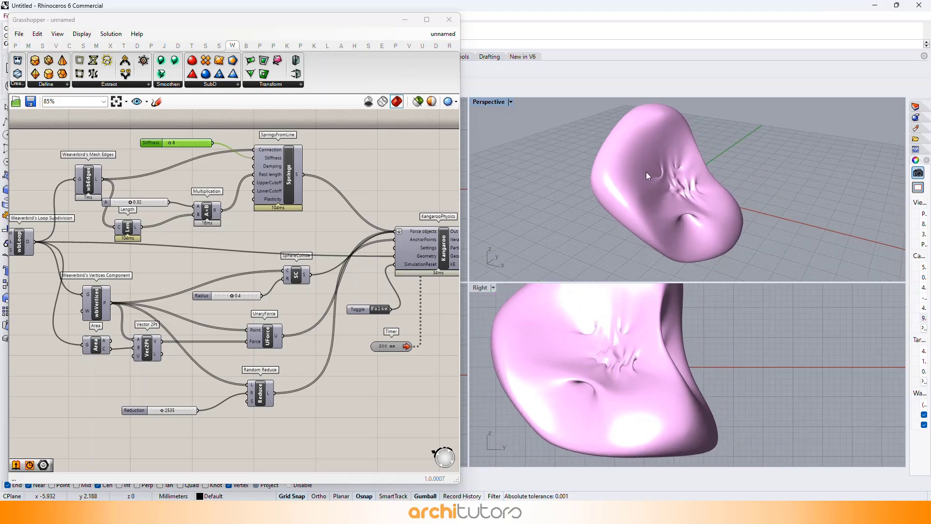
pyautogui.scroll(2, 649, 174)
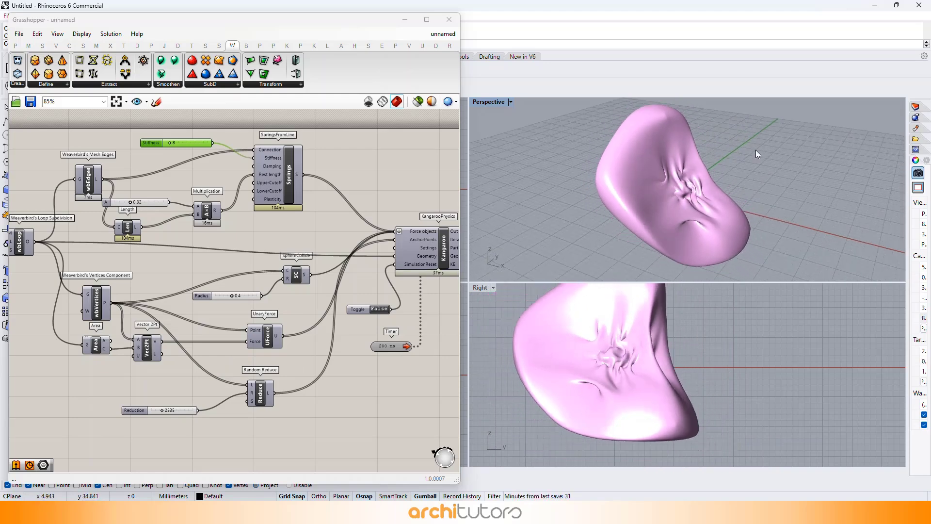
pyautogui.scroll(1, 747, 146)
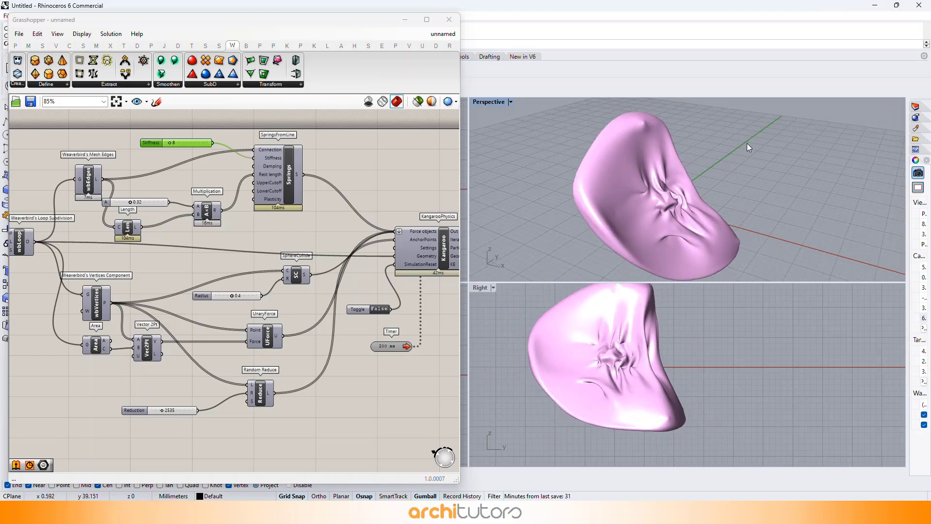
pyautogui.moveTo(609, 262); pyautogui.dragTo(540, 218, button='right')
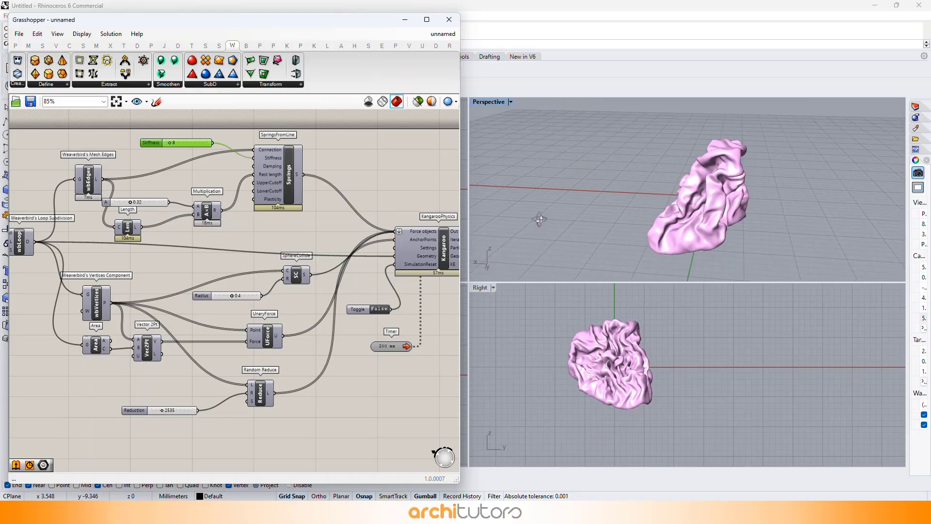